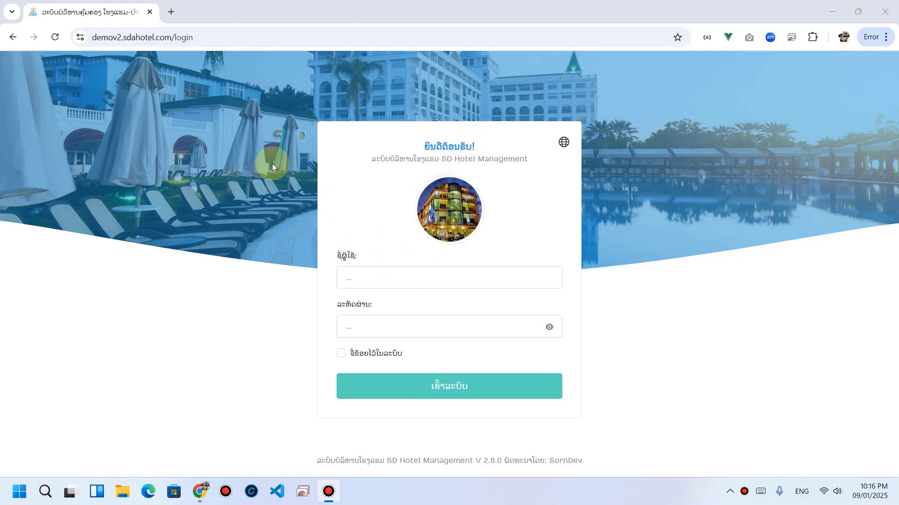
Step: Log in with the master account and its password to reach the dashboard showing 8 of 29 rooms
click(96, 38)
click(220, 36)
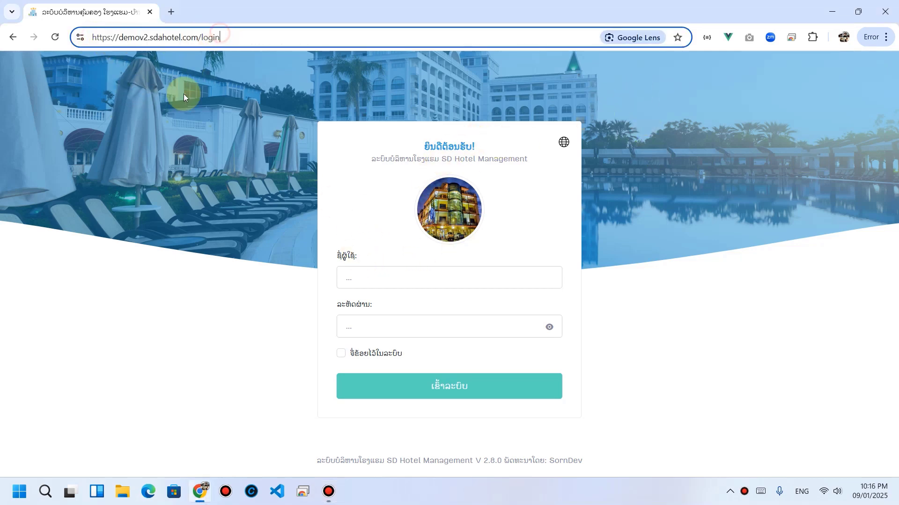
click(352, 270)
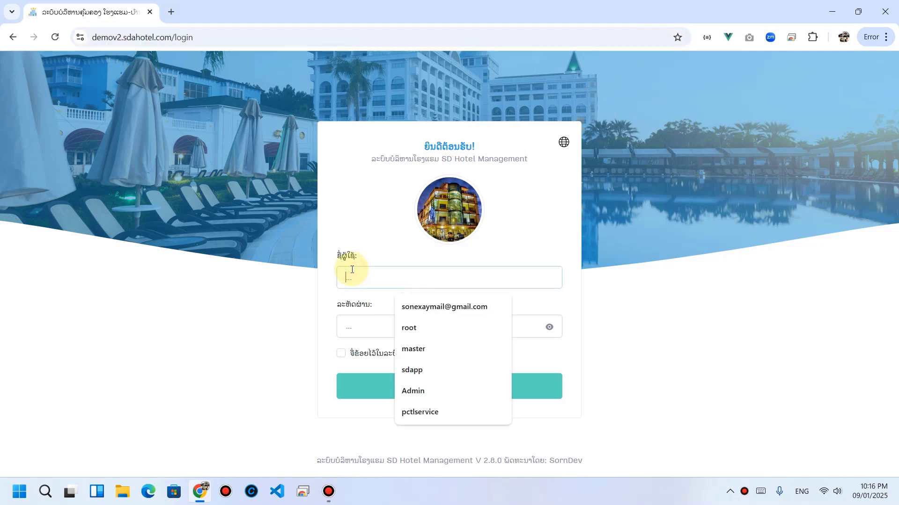
text(mast)
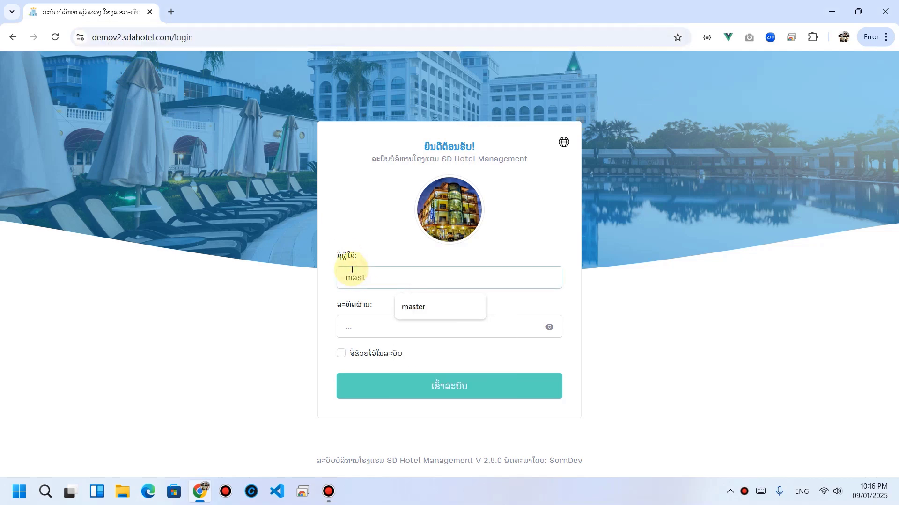
text(1)
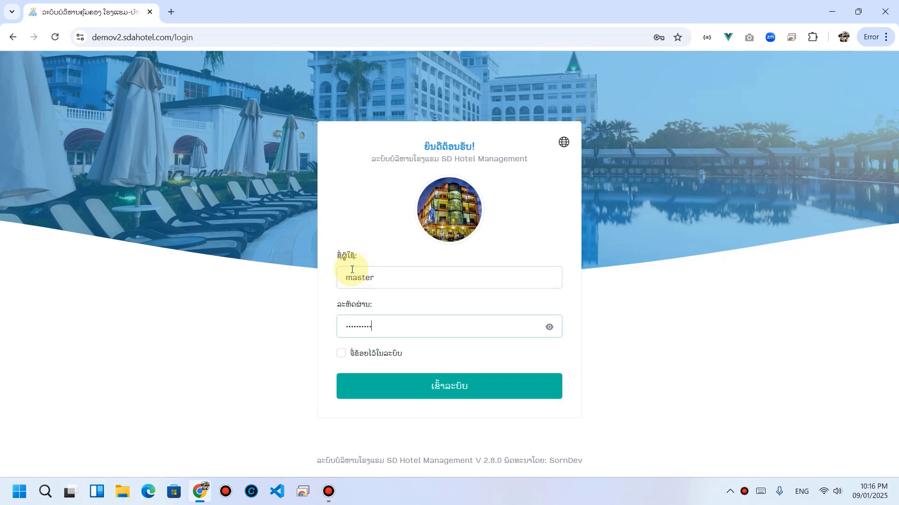
text(1)
key(Return)
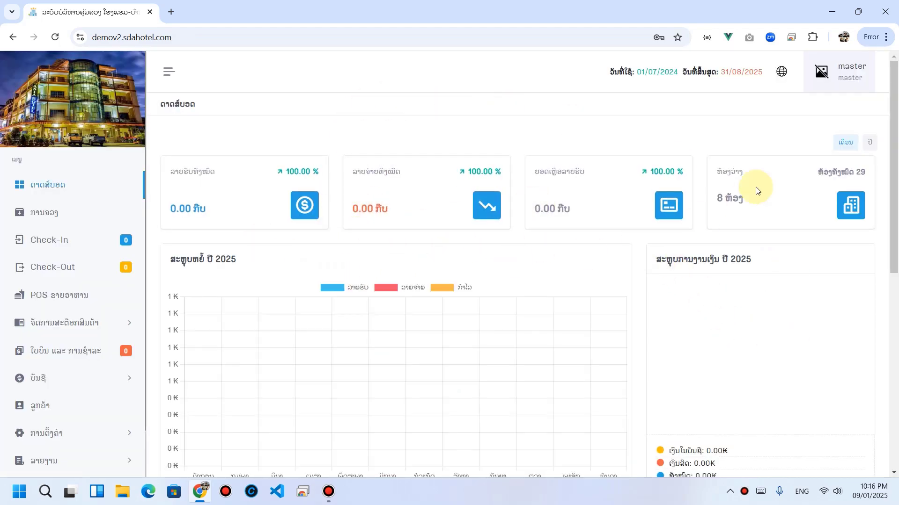
Step: Expand the accounts section and open the cash flow tracking page (ຕິດຕາມເງິນສົດ)
scroll(261, 243, down, 2)
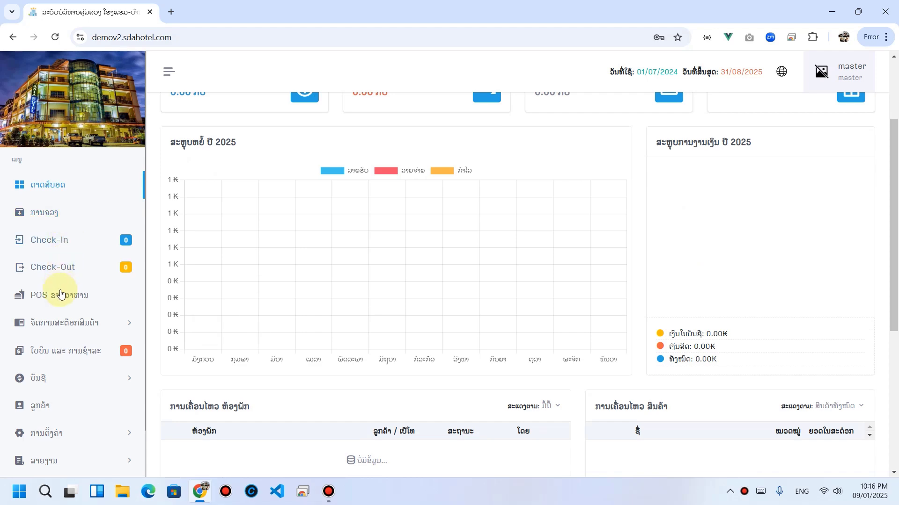
scroll(61, 309, down, 2)
scroll(125, 226, up, 1)
scroll(375, 244, up, 4)
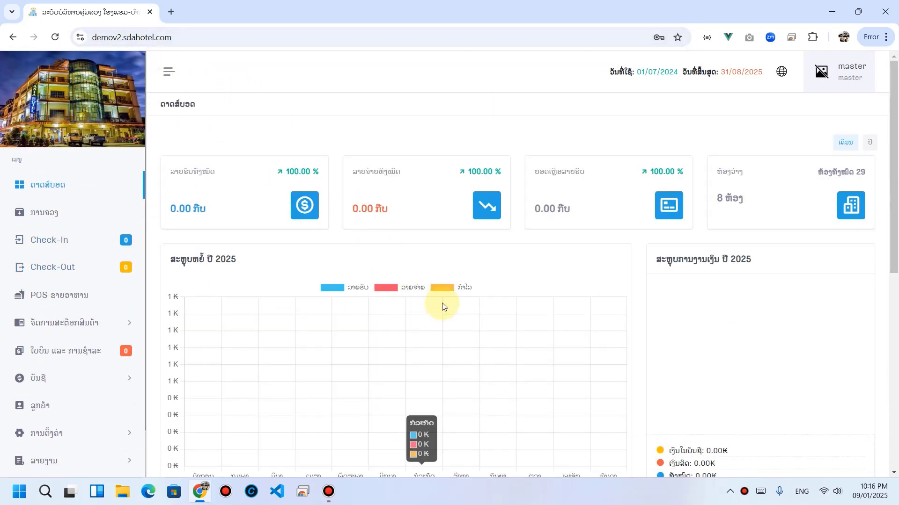
scroll(124, 276, down, 1)
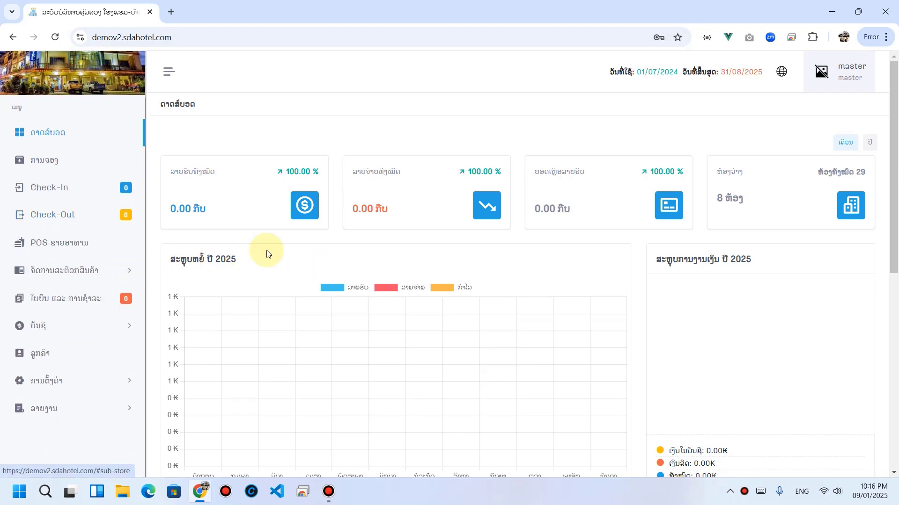
scroll(260, 250, down, 4)
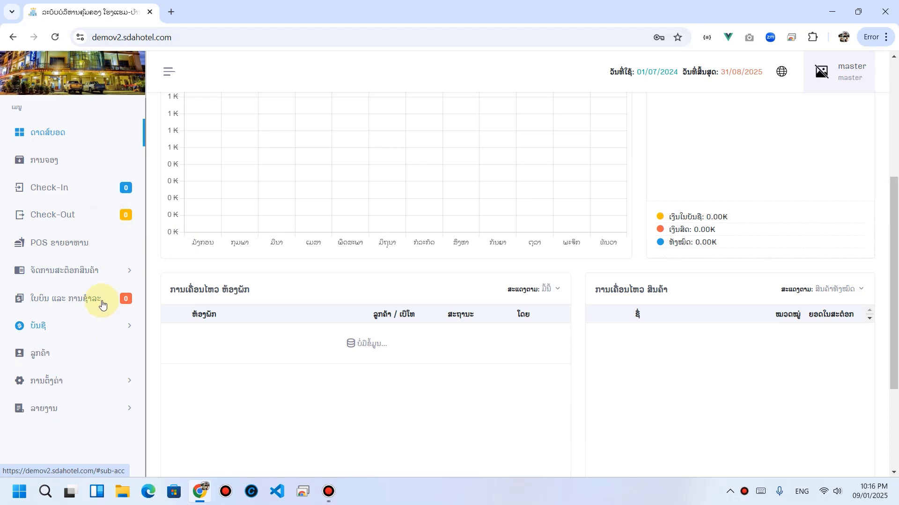
click(56, 332)
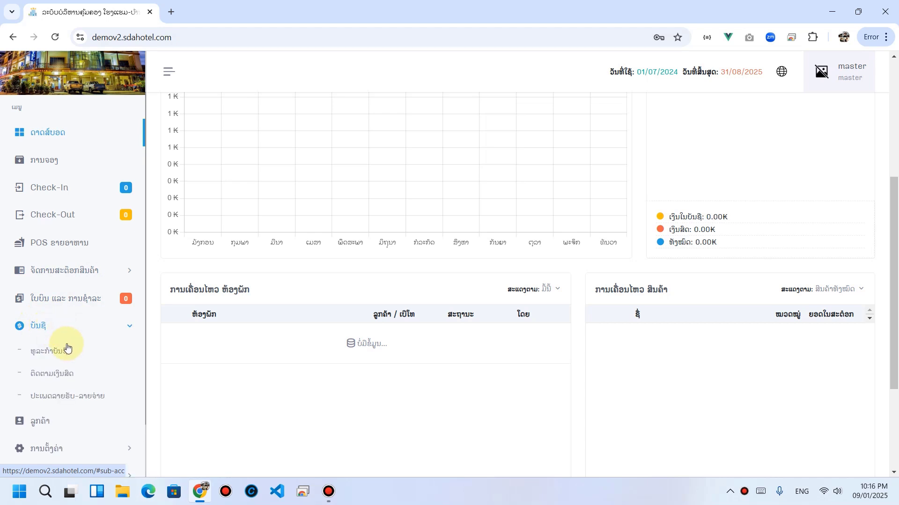
click(68, 382)
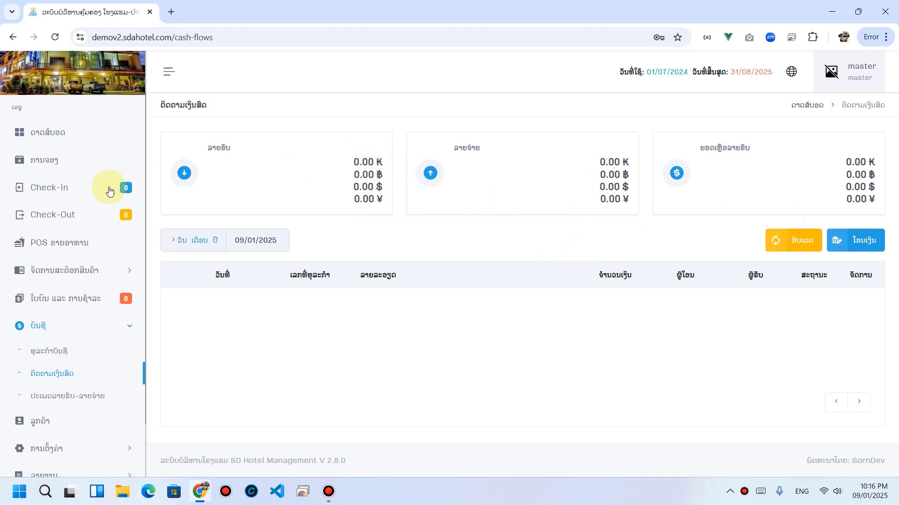
Step: Open user management under Settings, listing the four staff accounts
scroll(91, 309, down, 2)
click(71, 385)
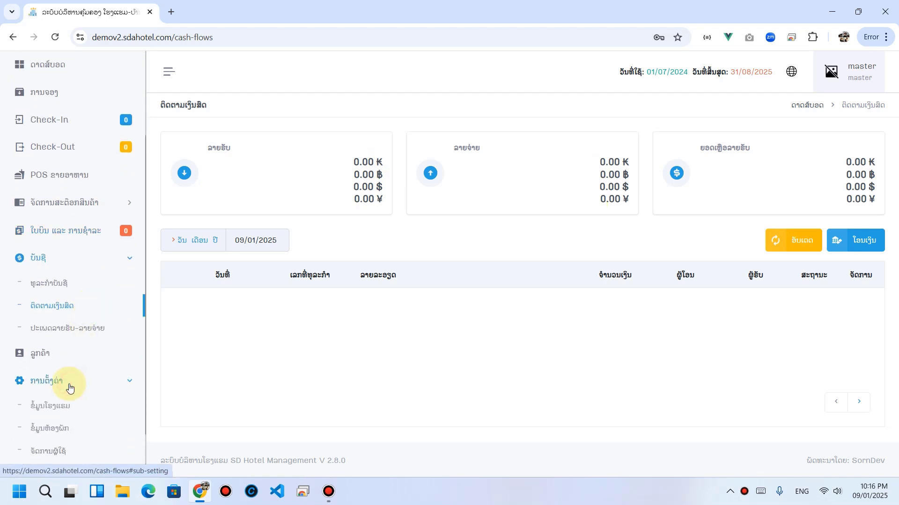
scroll(70, 387, down, 2)
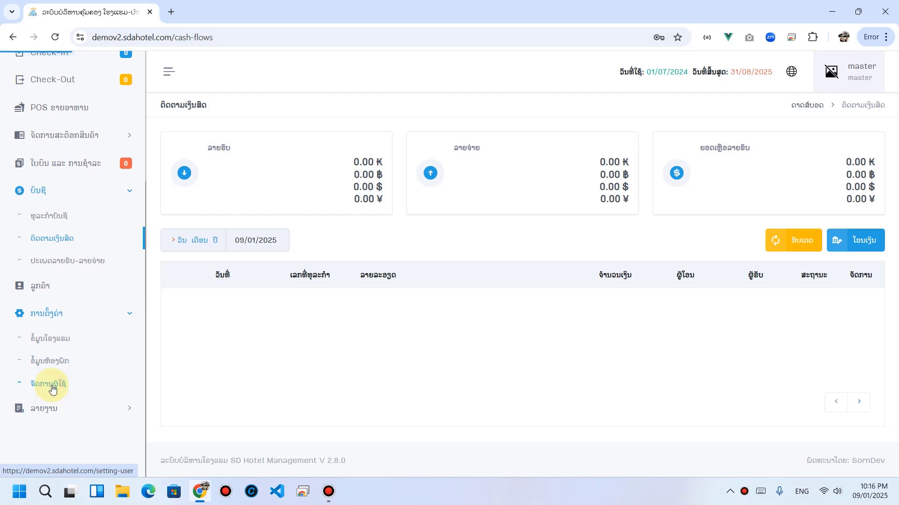
click(52, 389)
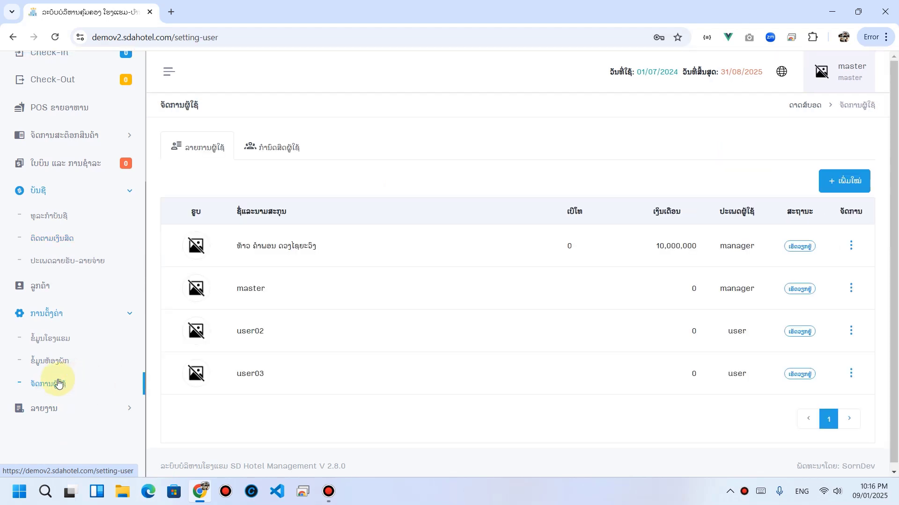
Step: In the user-type permissions tab, turn on cash flow tracking for the master type
click(274, 147)
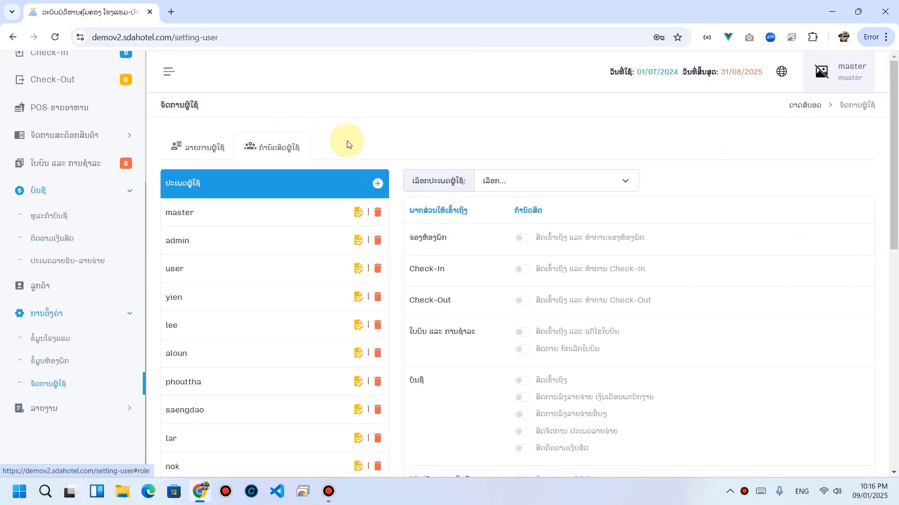
click(499, 178)
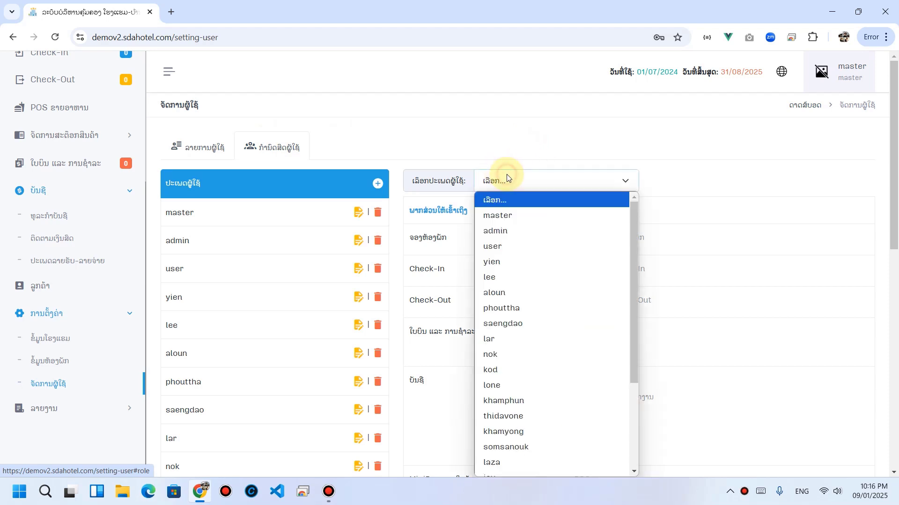
click(518, 217)
scroll(484, 190, down, 1)
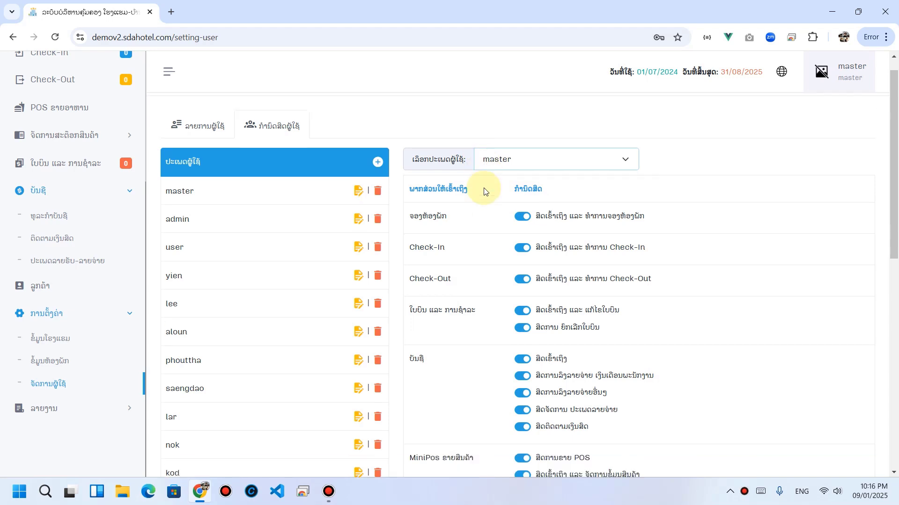
scroll(483, 191, down, 2)
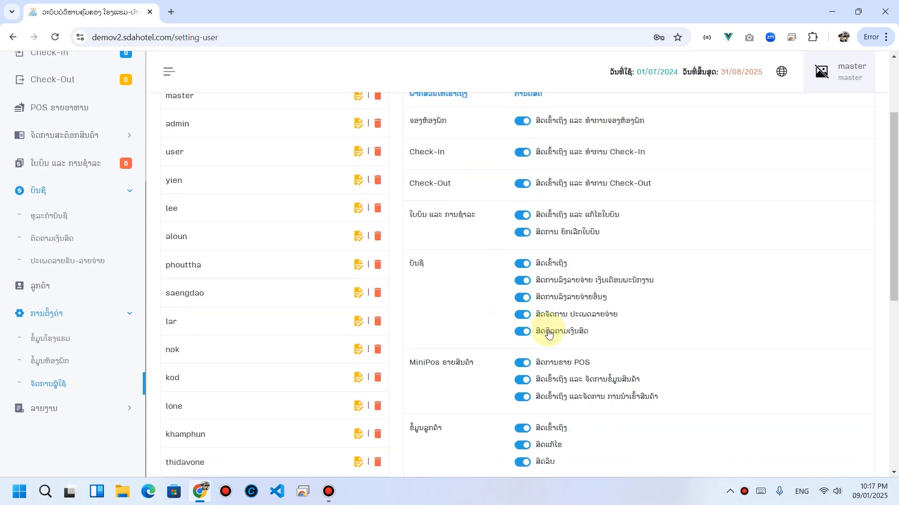
click(545, 330)
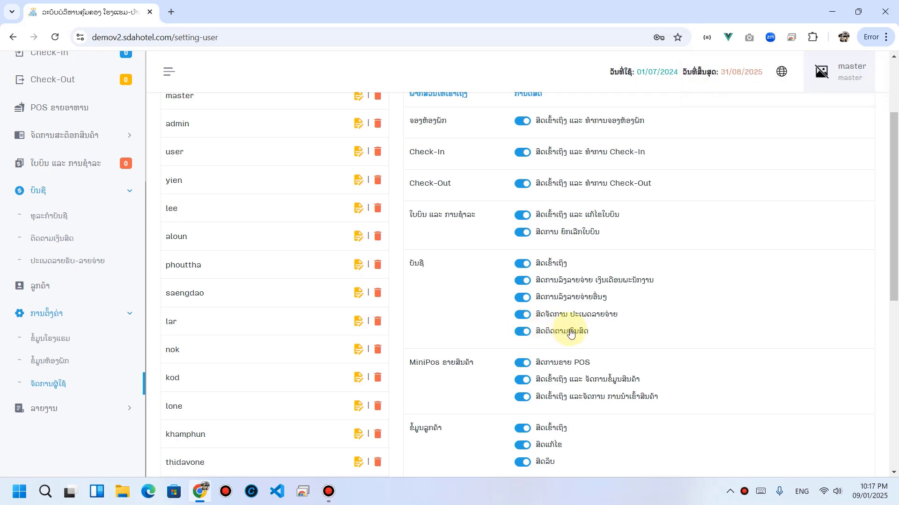
Step: Load the user type's permissions and review its cash flow tracking access
scroll(570, 332, up, 3)
click(501, 180)
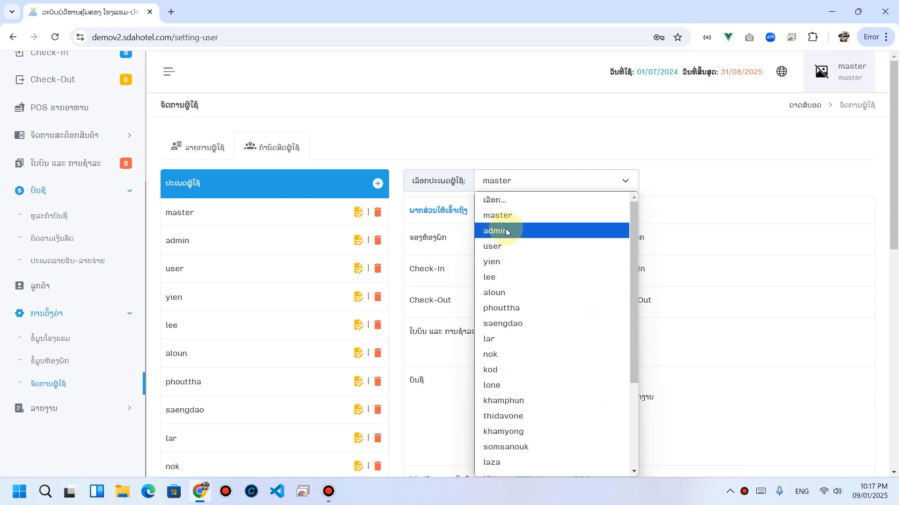
click(508, 246)
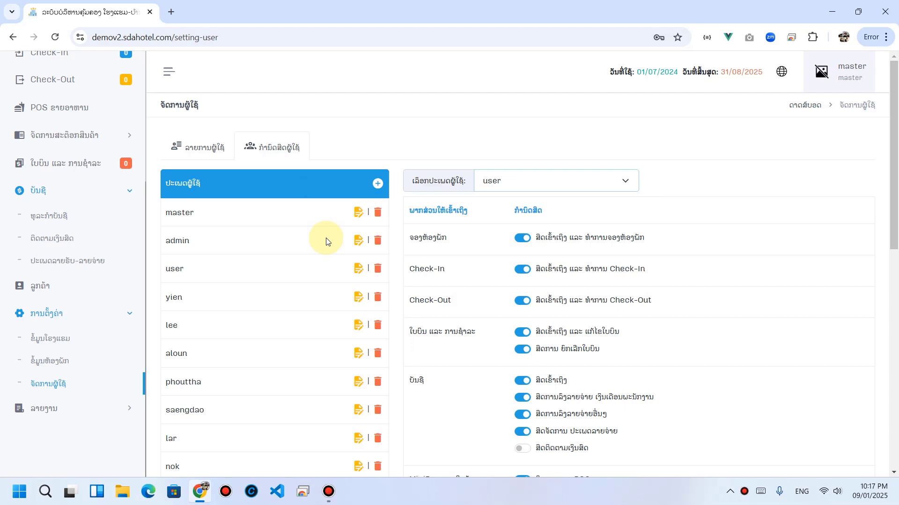
scroll(529, 375, down, 2)
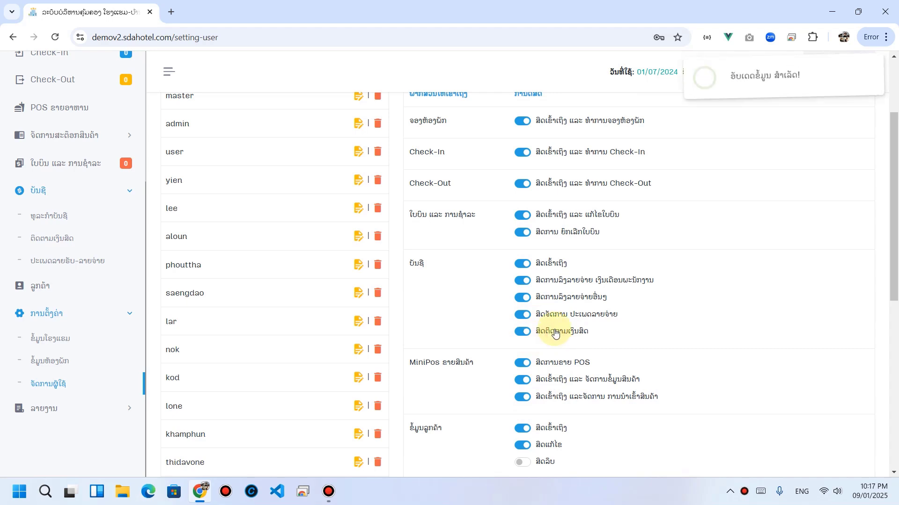
scroll(560, 345, up, 2)
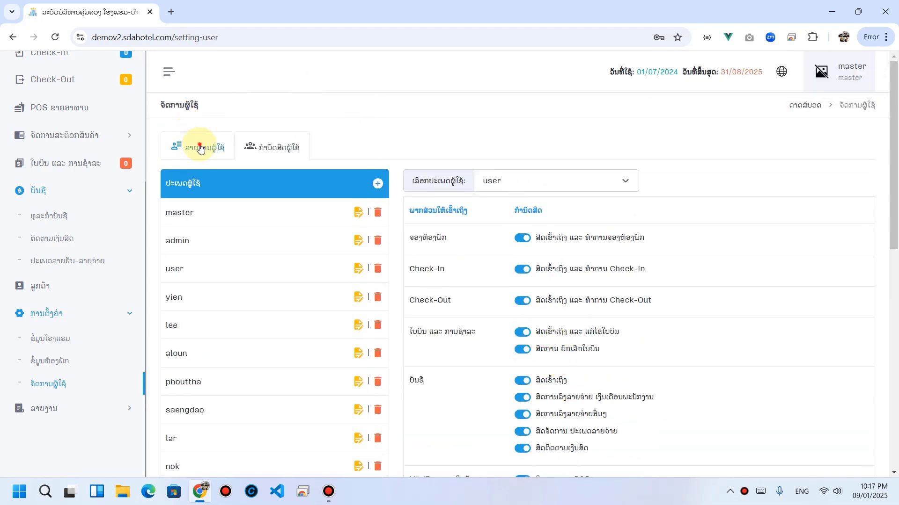
Step: Edit user02 from the user list and save it with money transfer enabled
click(201, 147)
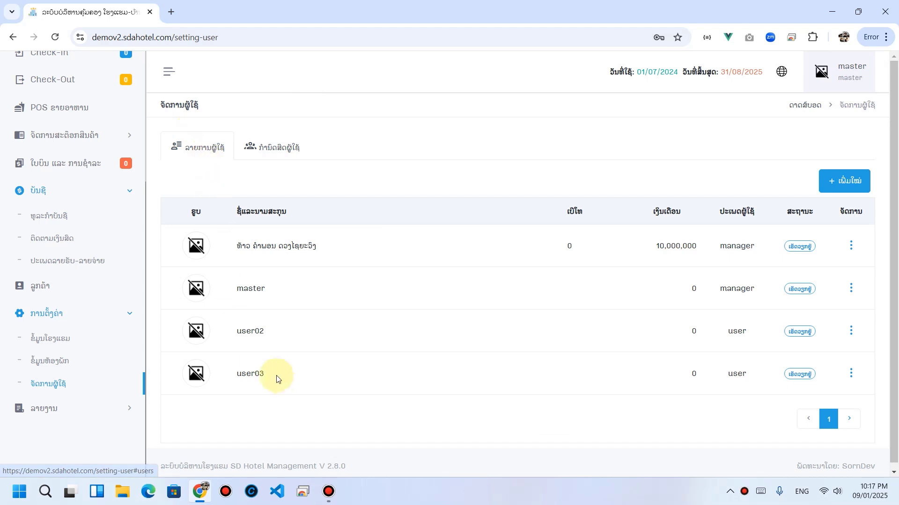
drag(238, 334, 274, 335)
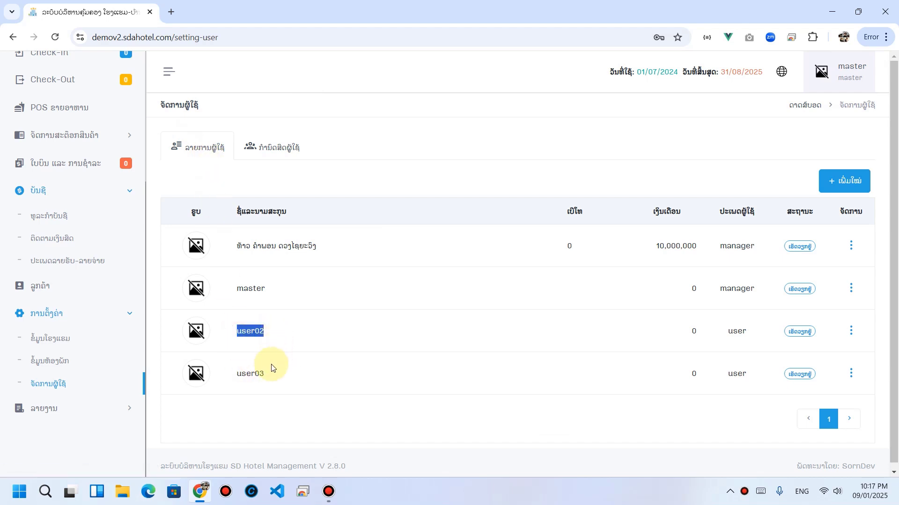
drag(246, 374, 295, 379)
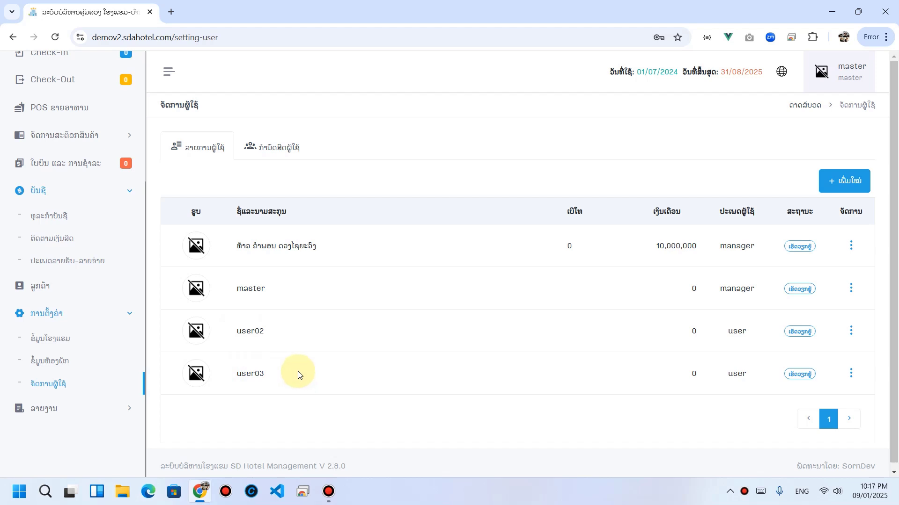
click(851, 332)
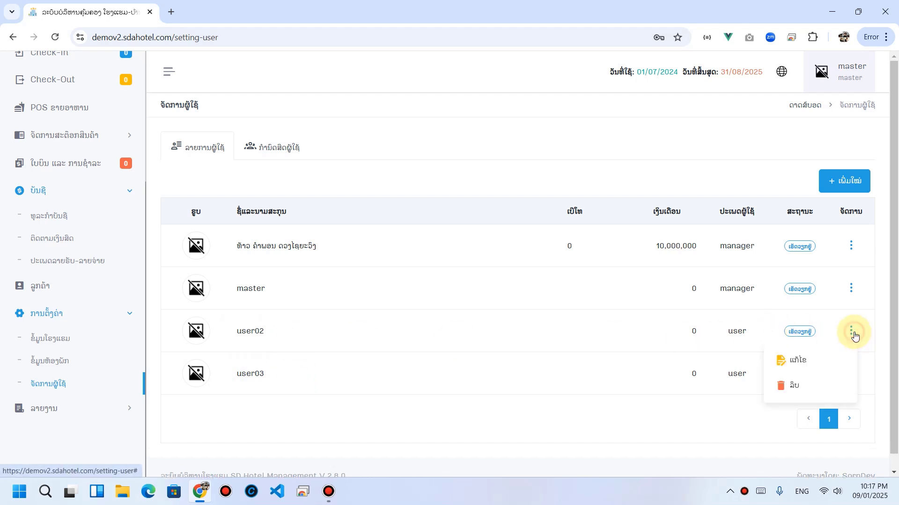
click(812, 359)
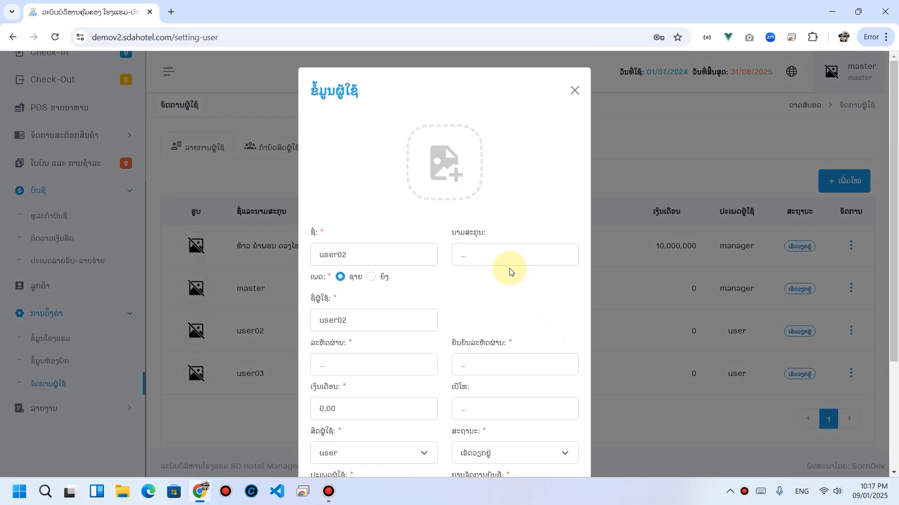
scroll(495, 251, down, 2)
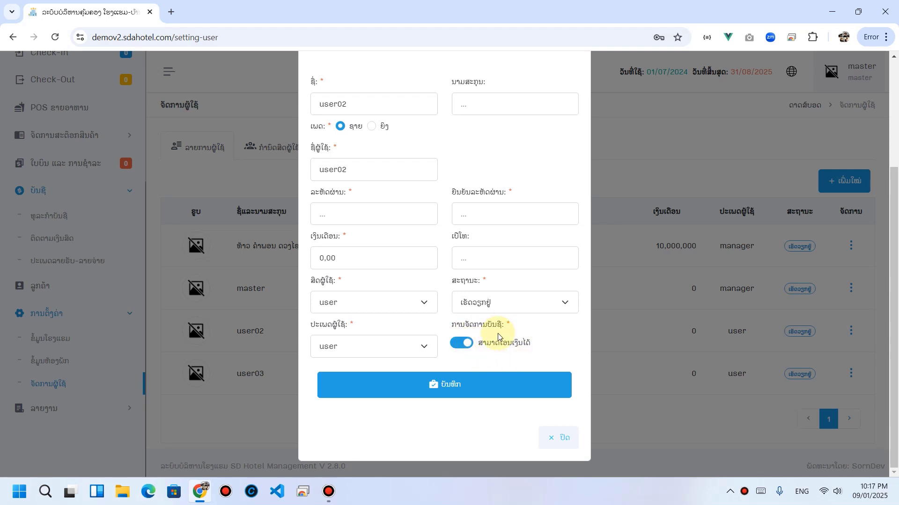
click(449, 387)
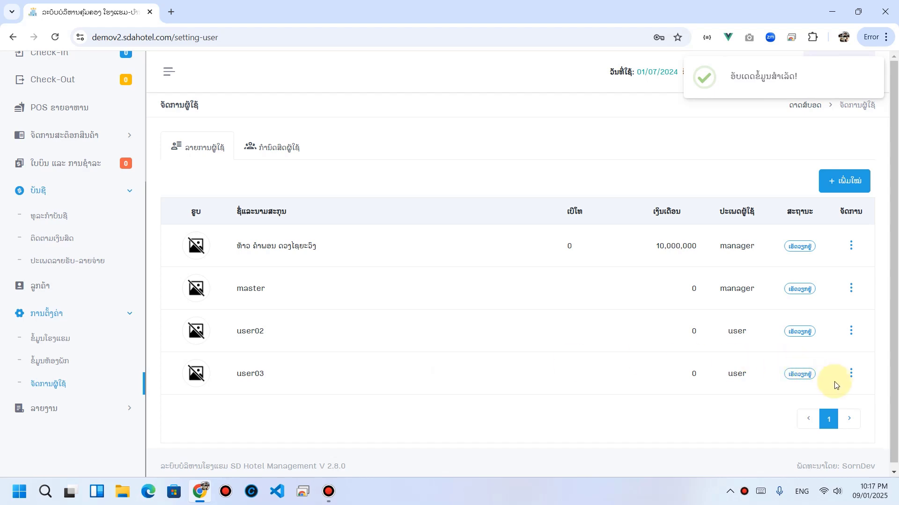
Step: Edit user03: enable money transfer, set user type and permission to user, and save
click(848, 377)
click(809, 396)
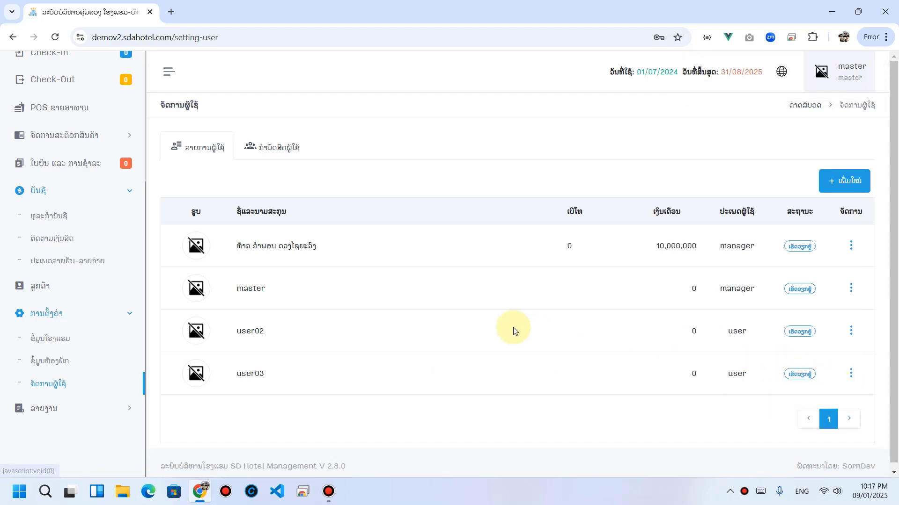
scroll(442, 307, down, 3)
click(491, 347)
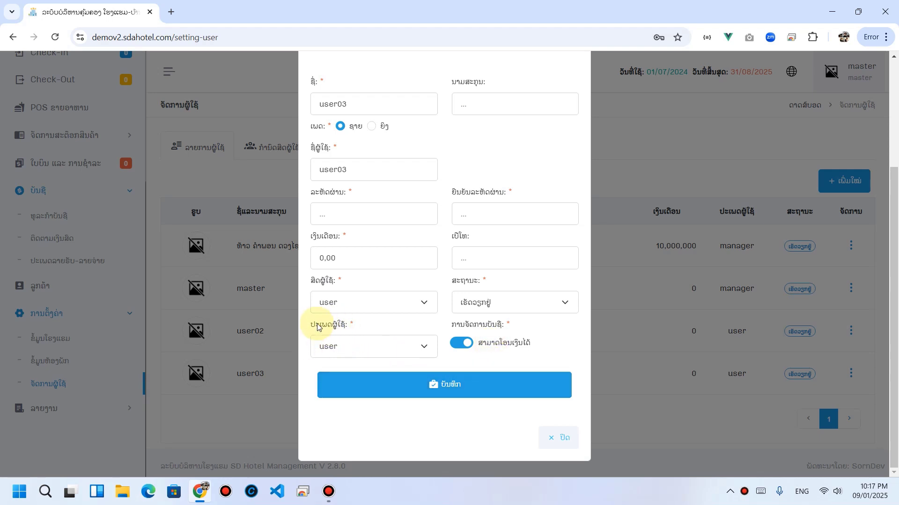
click(365, 345)
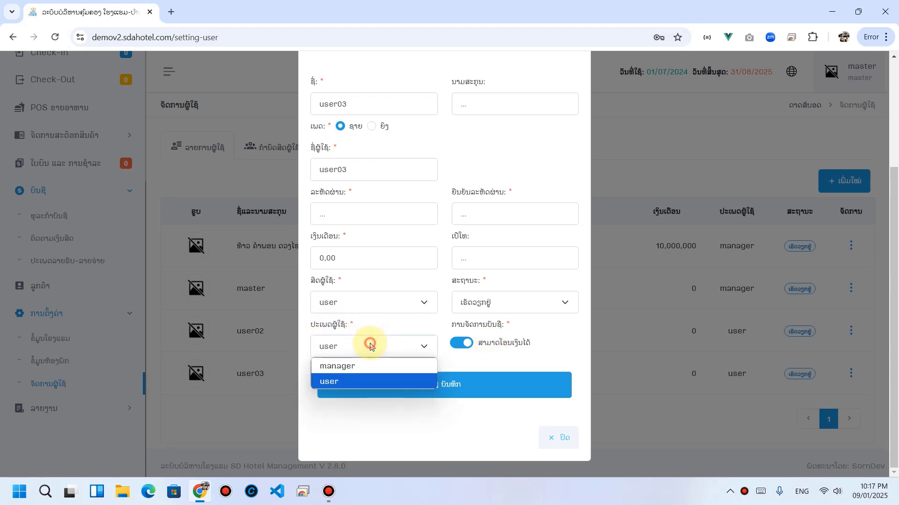
click(342, 382)
click(351, 302)
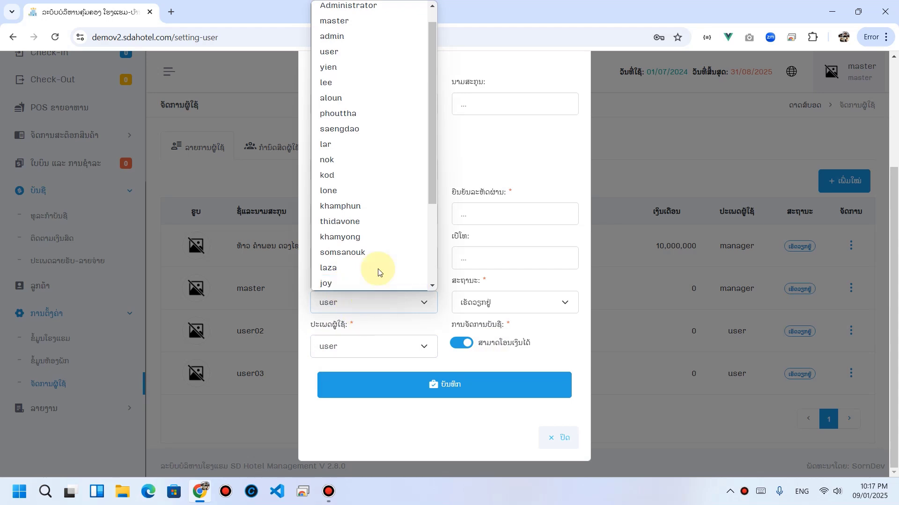
scroll(370, 108, up, 1)
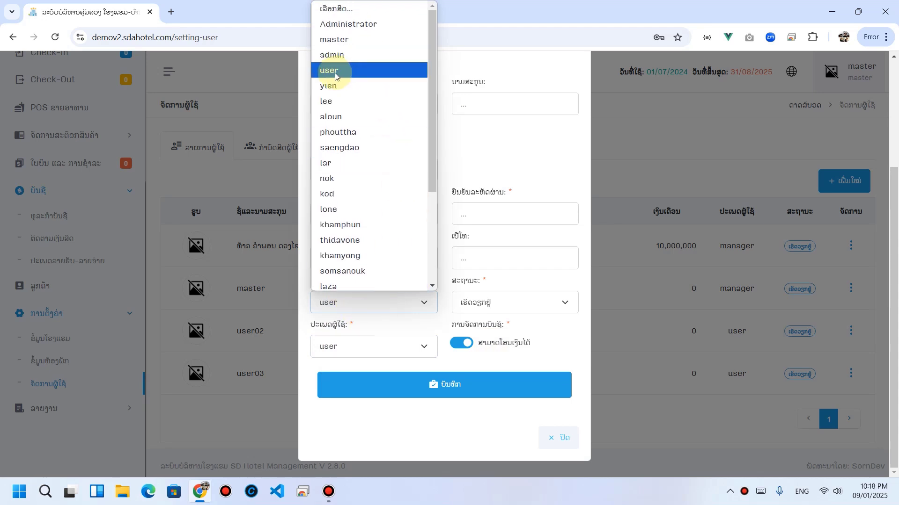
click(335, 72)
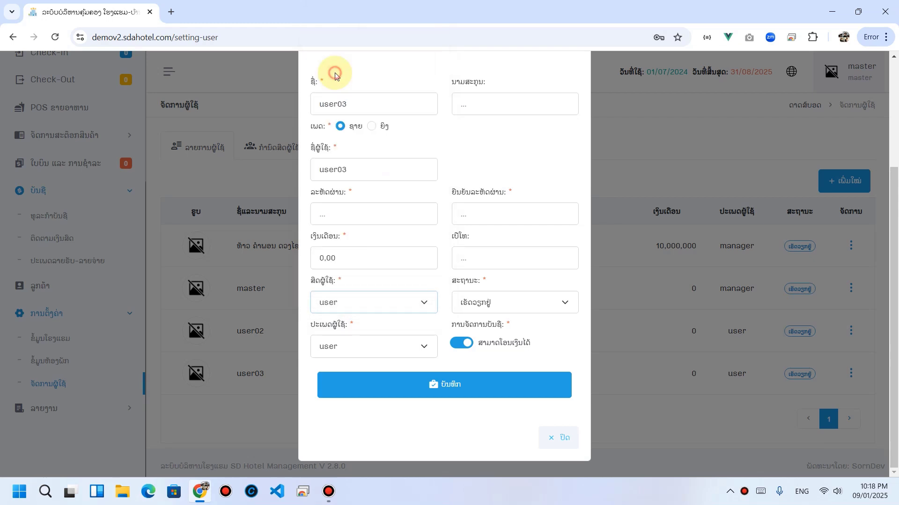
click(456, 391)
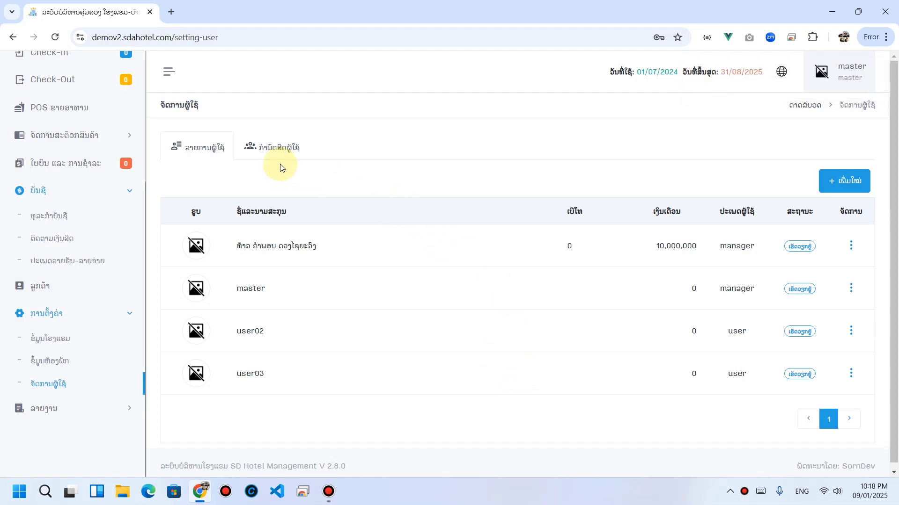
scroll(112, 201, up, 4)
Step: On the account transactions page, add 50,000,000 kip to the system as a cash deposit
click(55, 196)
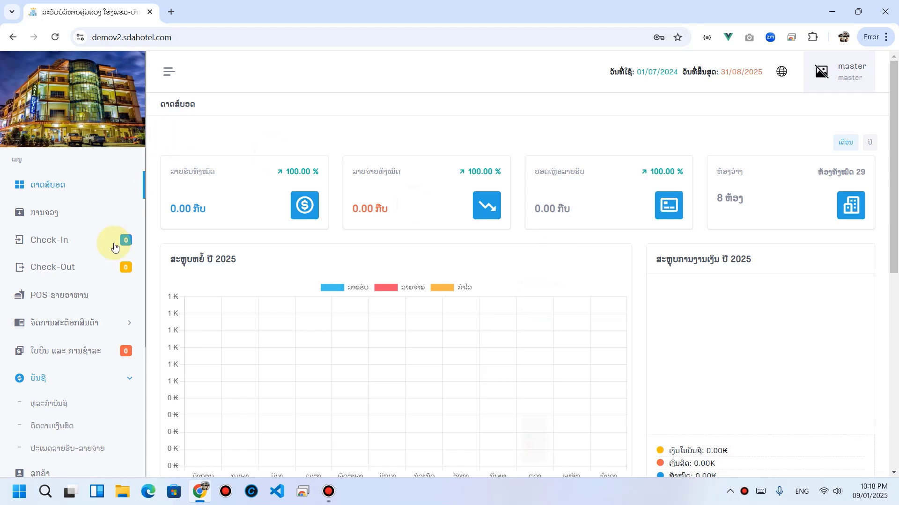
scroll(70, 356, down, 1)
click(45, 349)
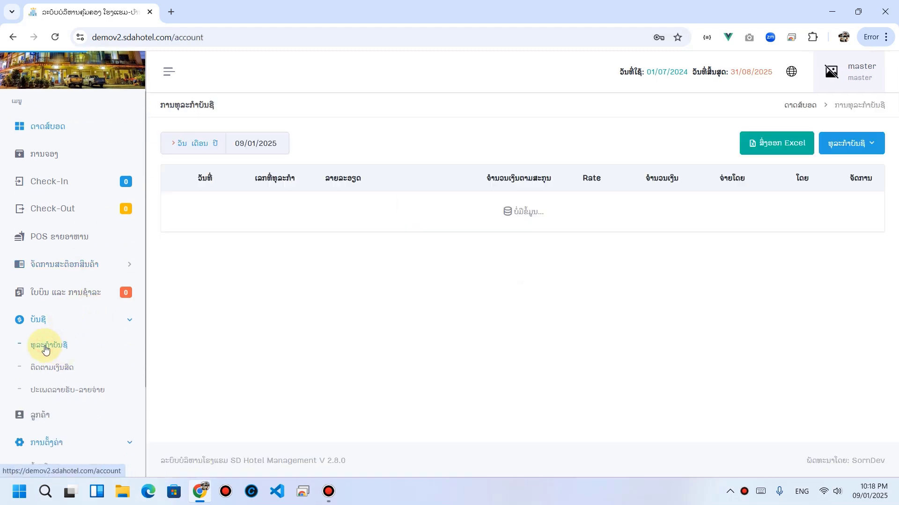
click(851, 147)
click(839, 171)
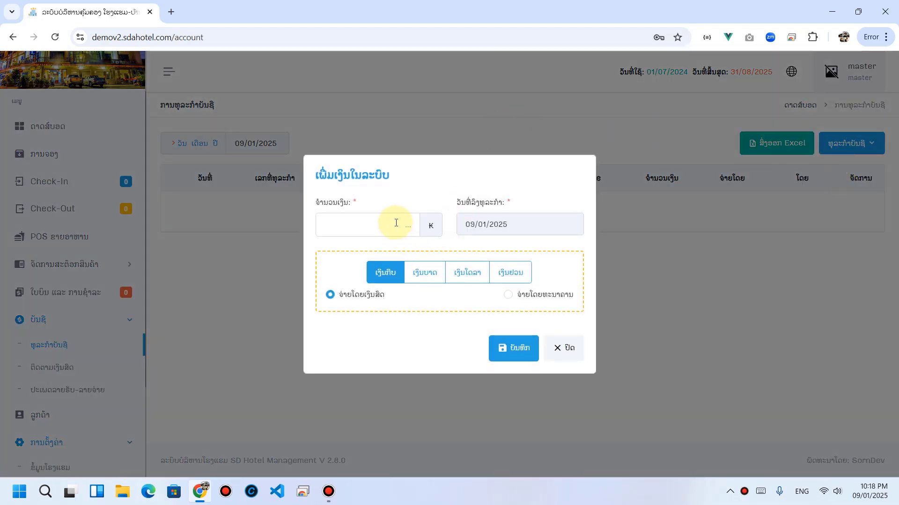
click(401, 224)
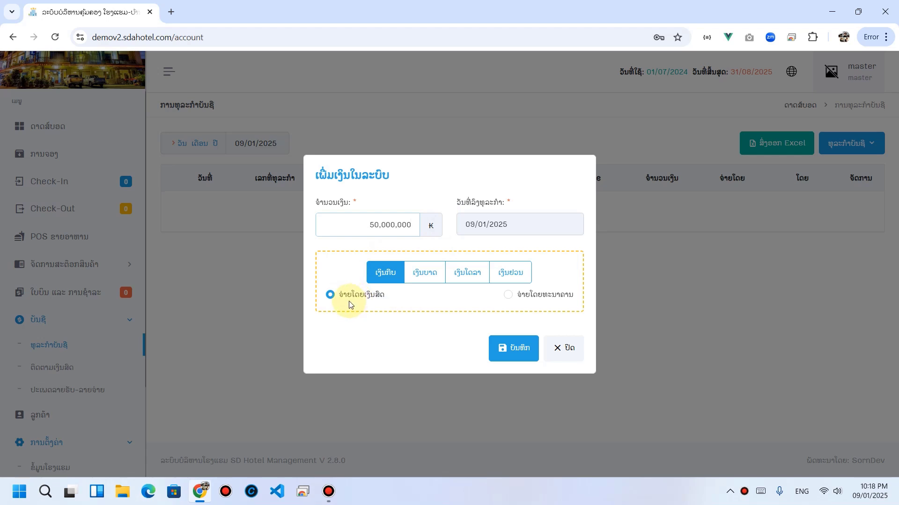
click(504, 352)
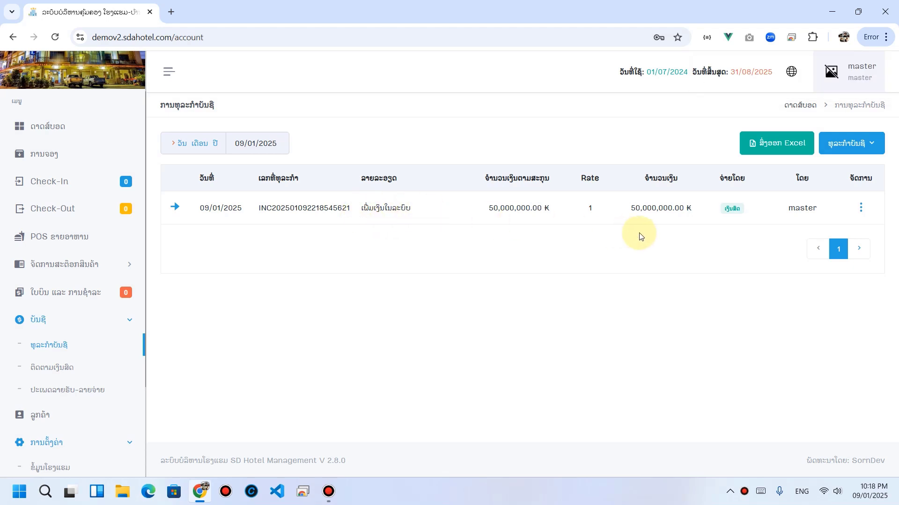
click(866, 149)
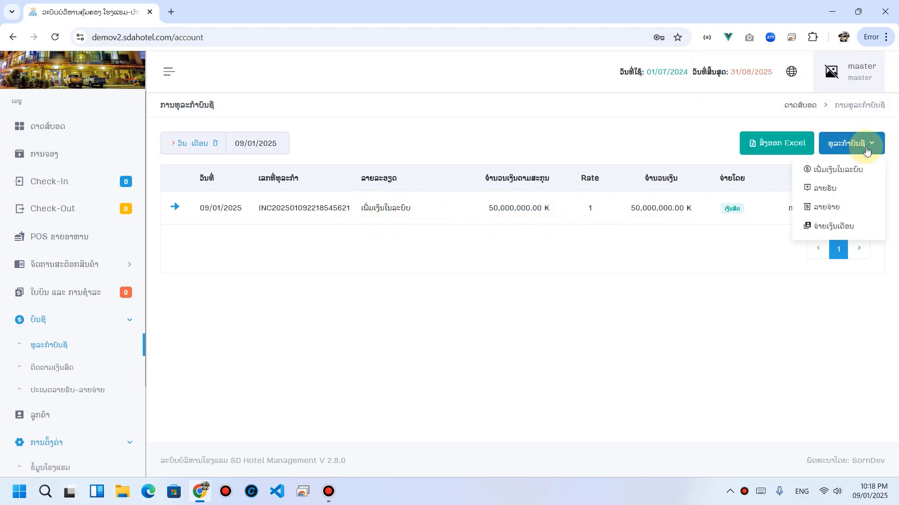
click(830, 207)
drag(335, 155, 450, 157)
click(306, 157)
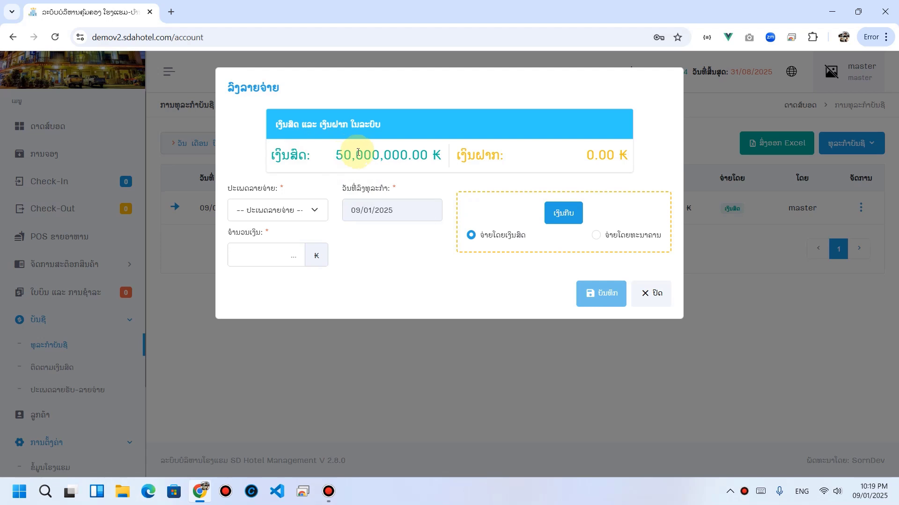
click(649, 294)
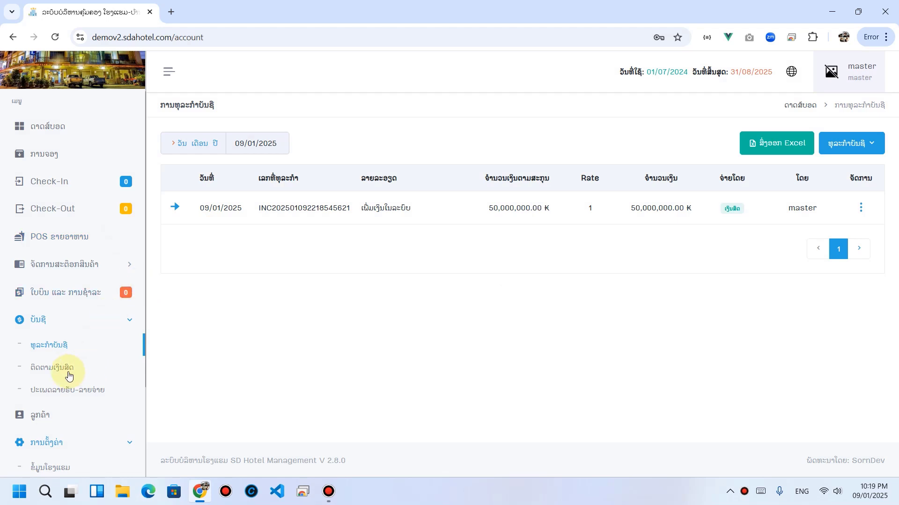
Step: Open cash flow tracking and check master's 50,000,000 kip income and balance
click(49, 375)
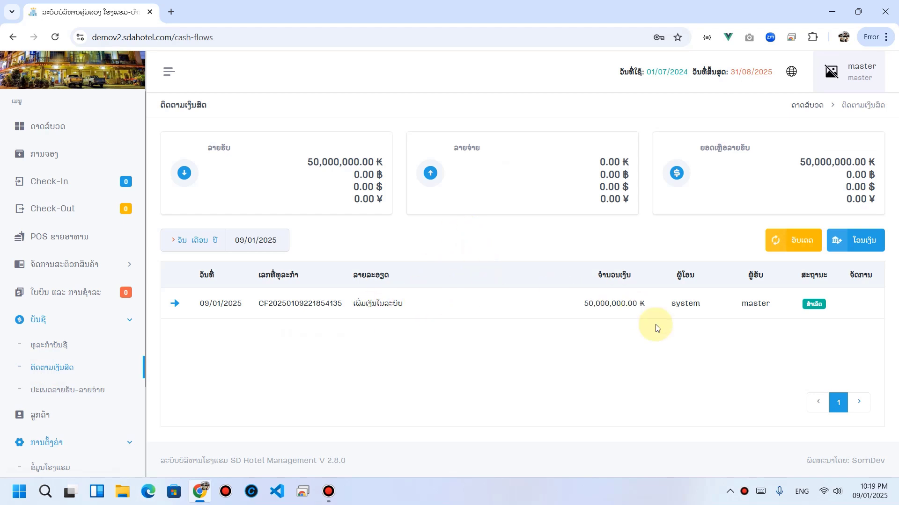
double_click(748, 304)
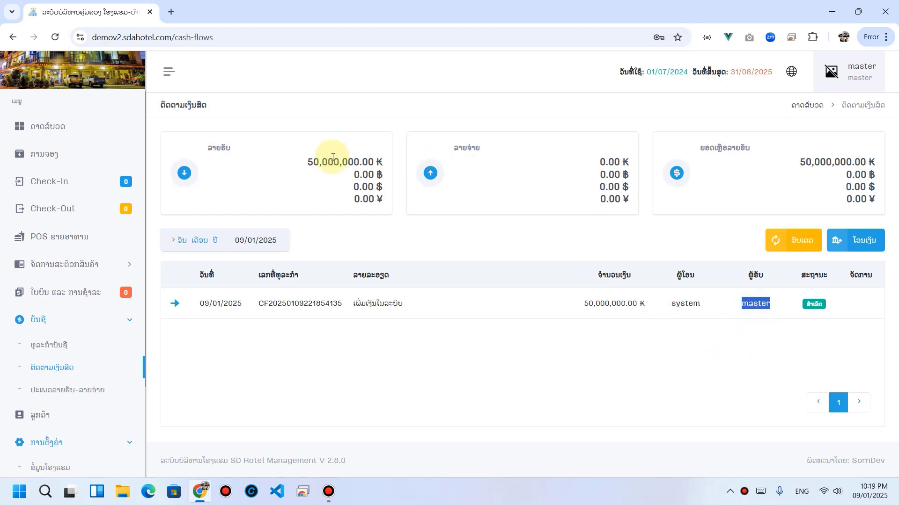
drag(307, 162, 396, 165)
click(449, 258)
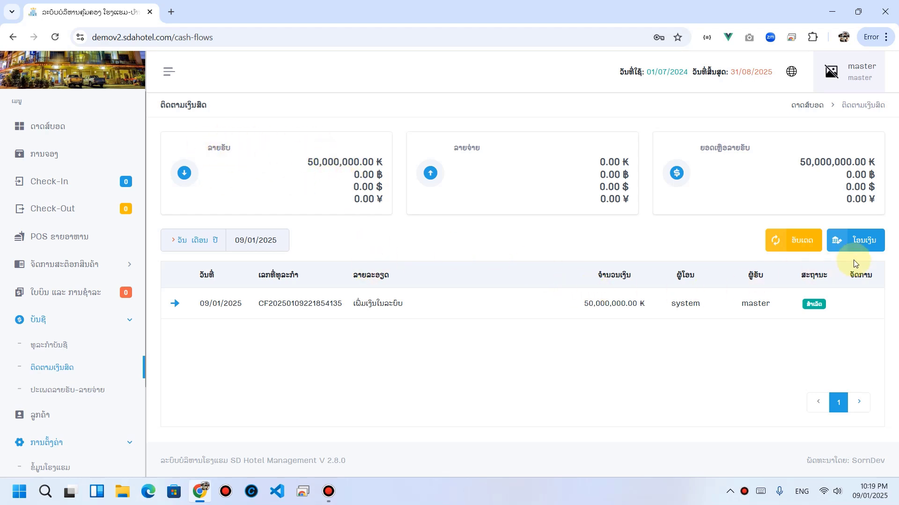
Step: Open the transfer form and review the transferable kip, baht, dollar and yuan amounts
click(869, 242)
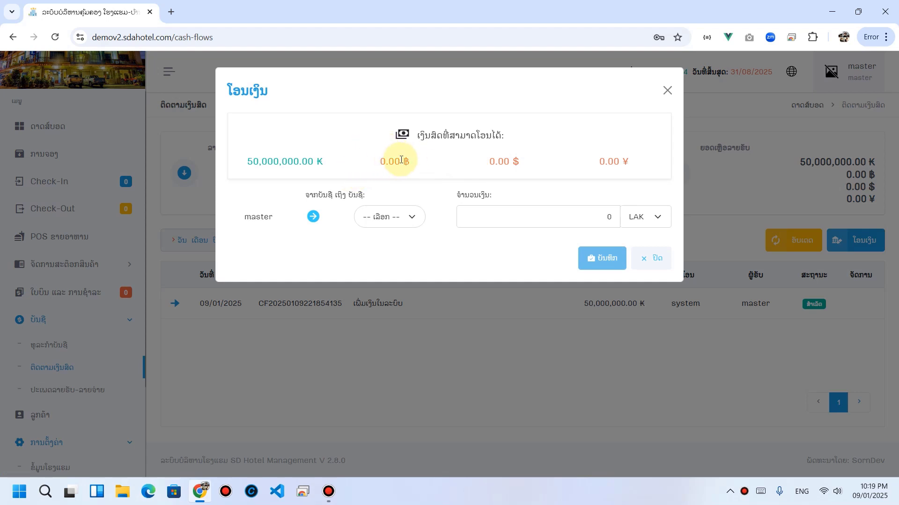
drag(266, 163, 312, 163)
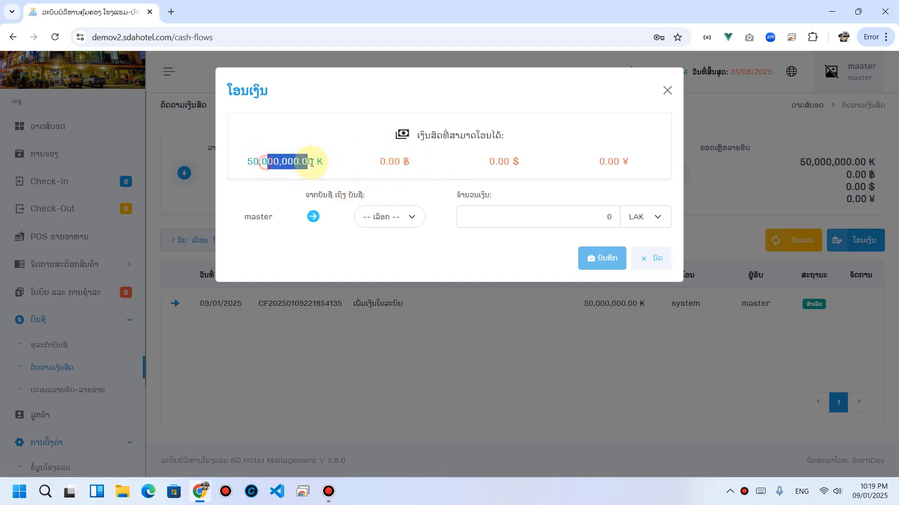
drag(386, 163, 421, 163)
drag(482, 157, 527, 156)
drag(620, 156, 636, 155)
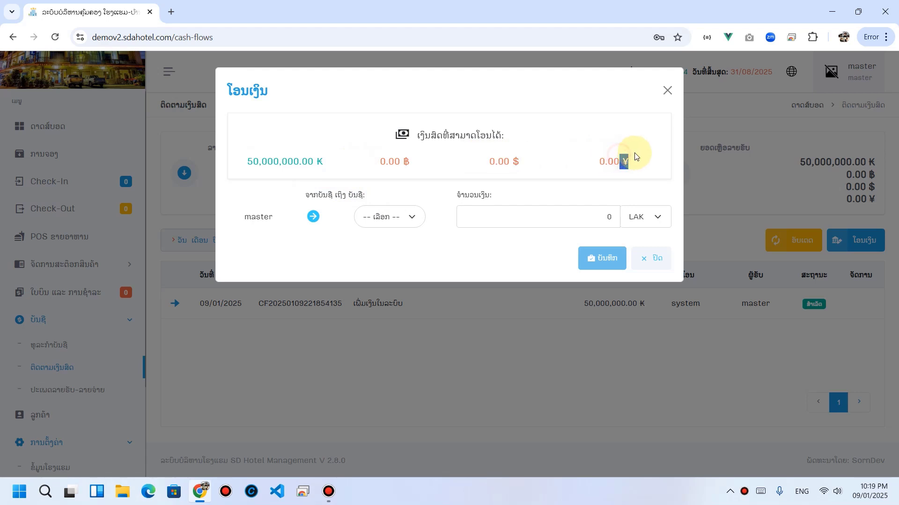
click(332, 166)
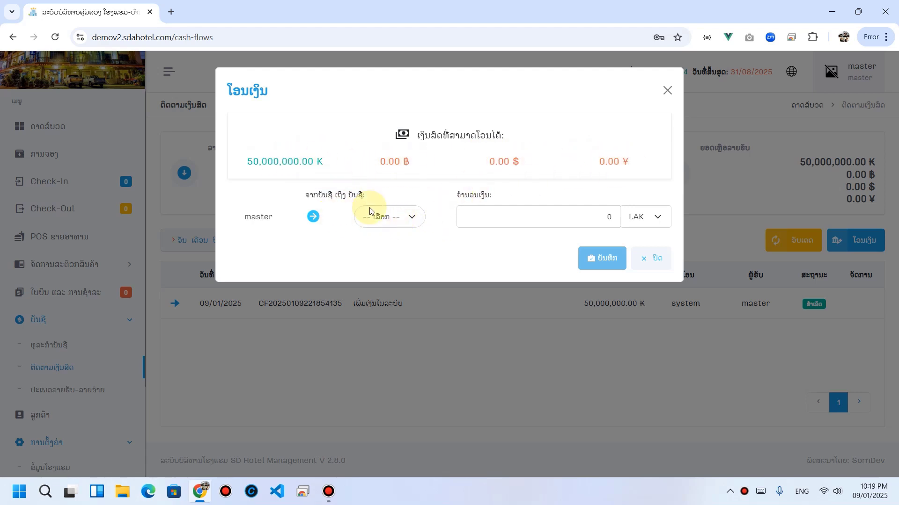
Step: Fill the transfer as 500,000 LAK to user02, keeping LAK as currency
click(403, 219)
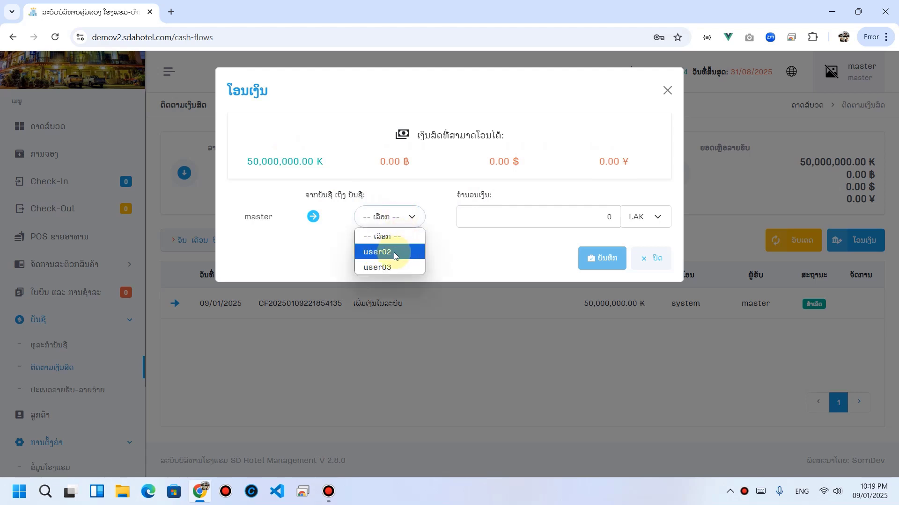
click(395, 253)
click(572, 218)
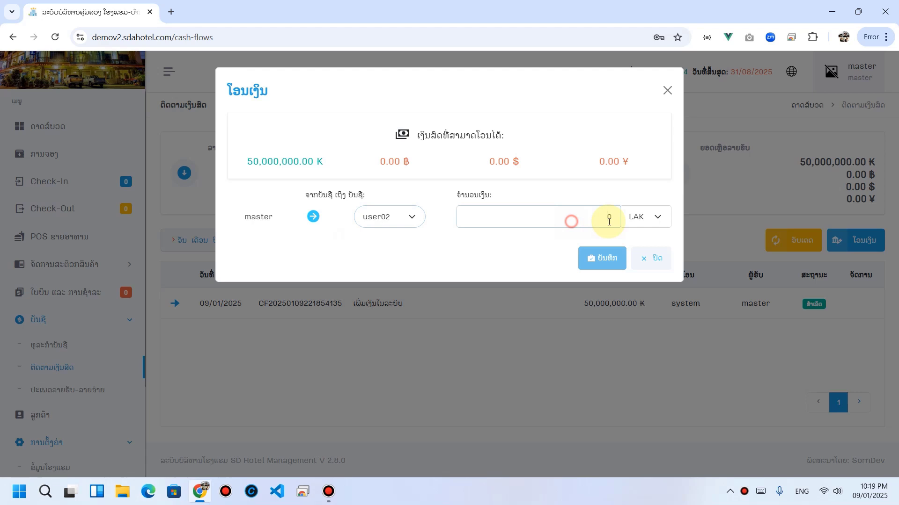
click(644, 222)
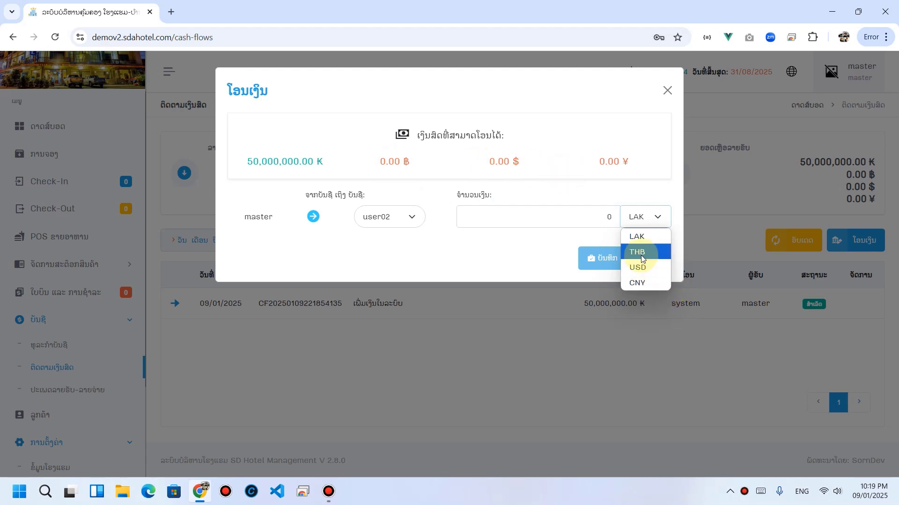
click(639, 254)
click(637, 217)
click(639, 235)
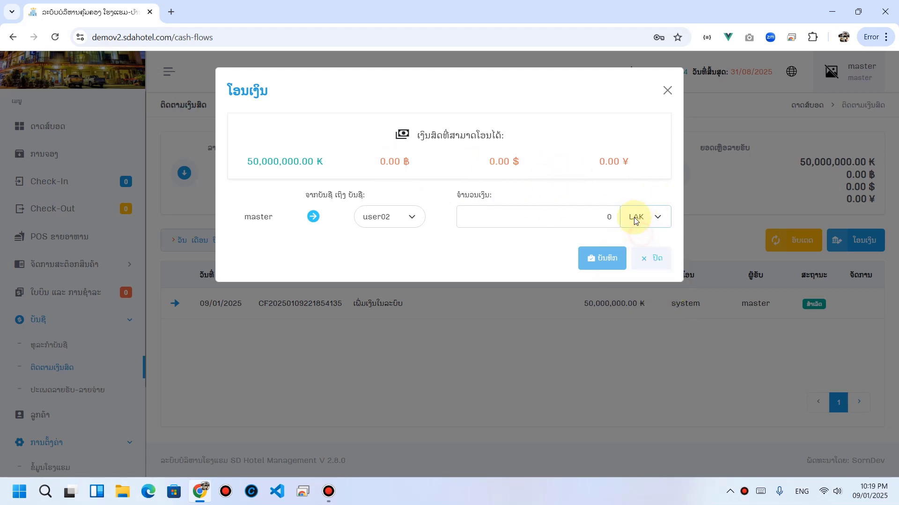
drag(251, 161, 365, 171)
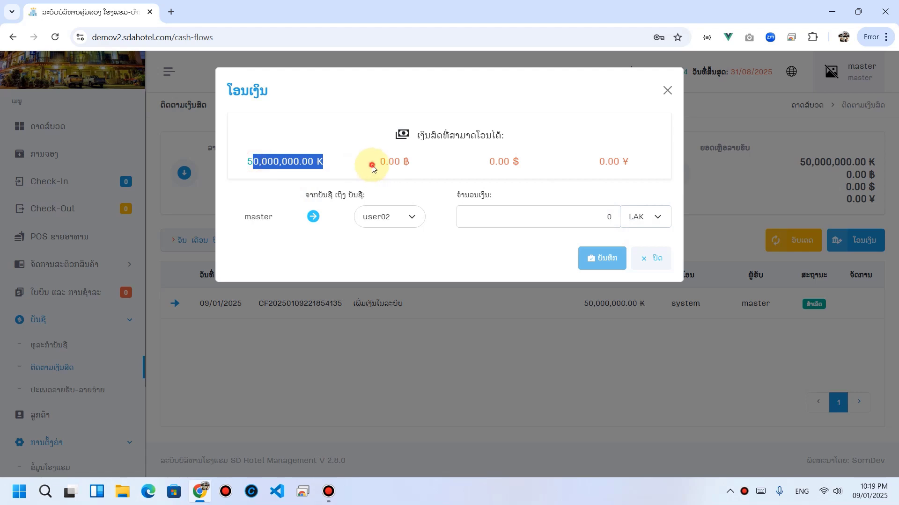
click(335, 163)
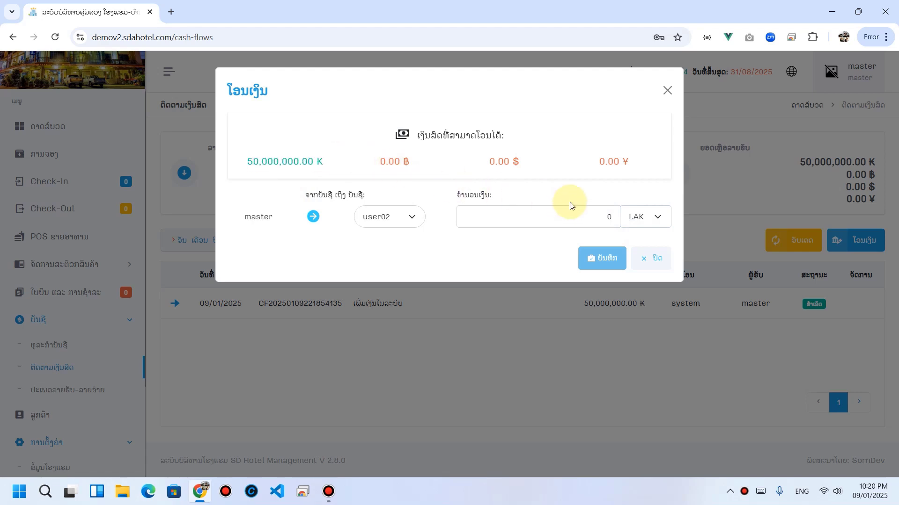
click(582, 213)
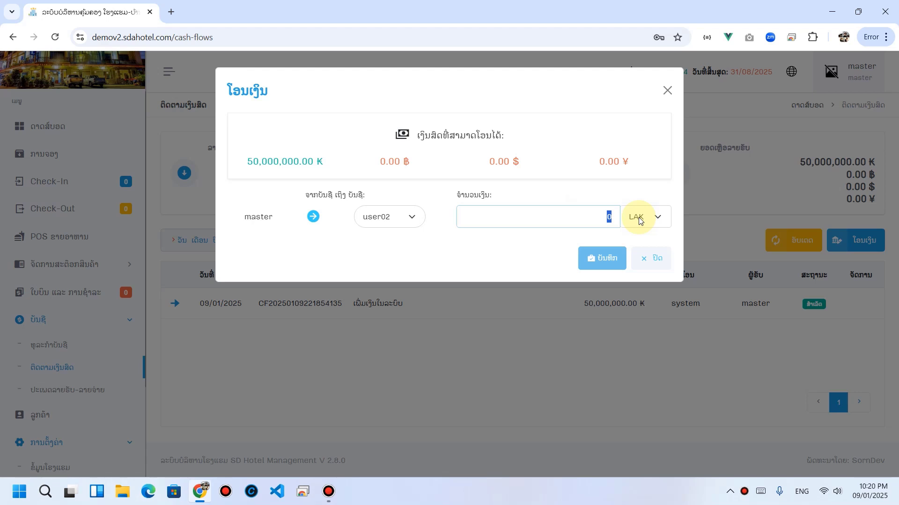
text(500,000)
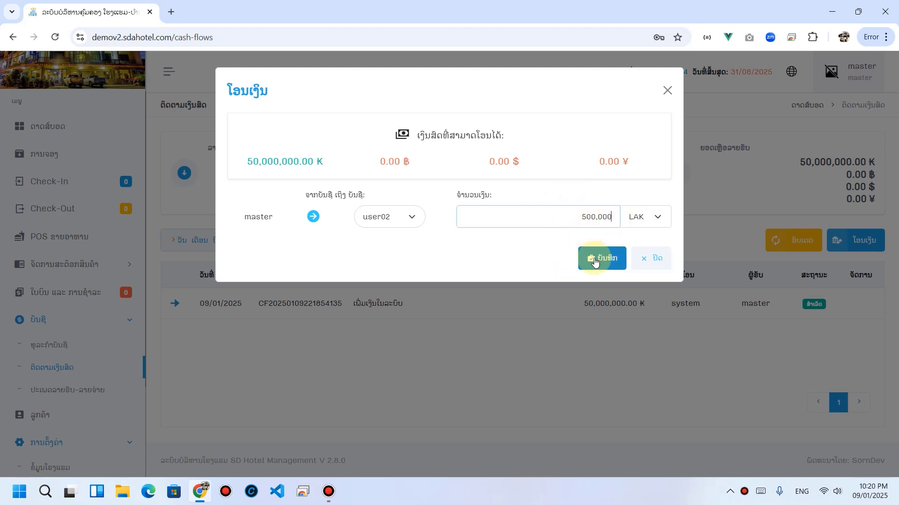
click(594, 258)
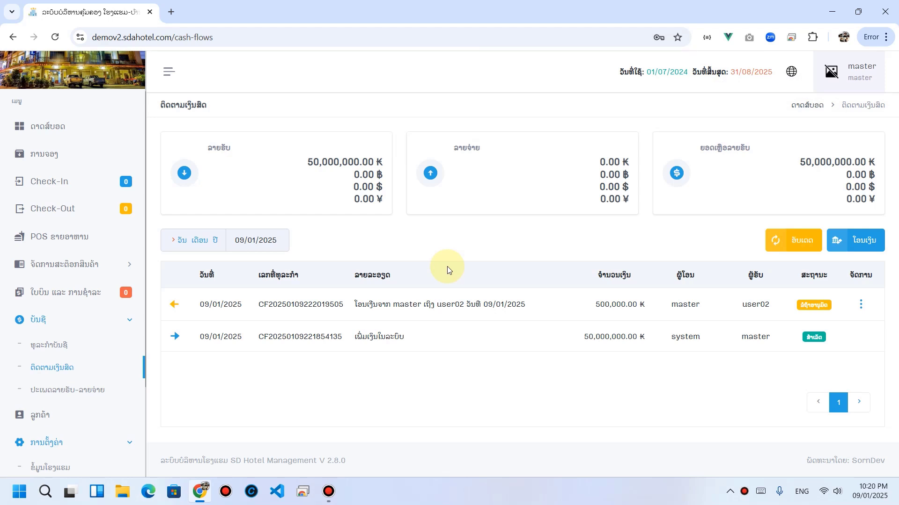
drag(306, 163, 388, 162)
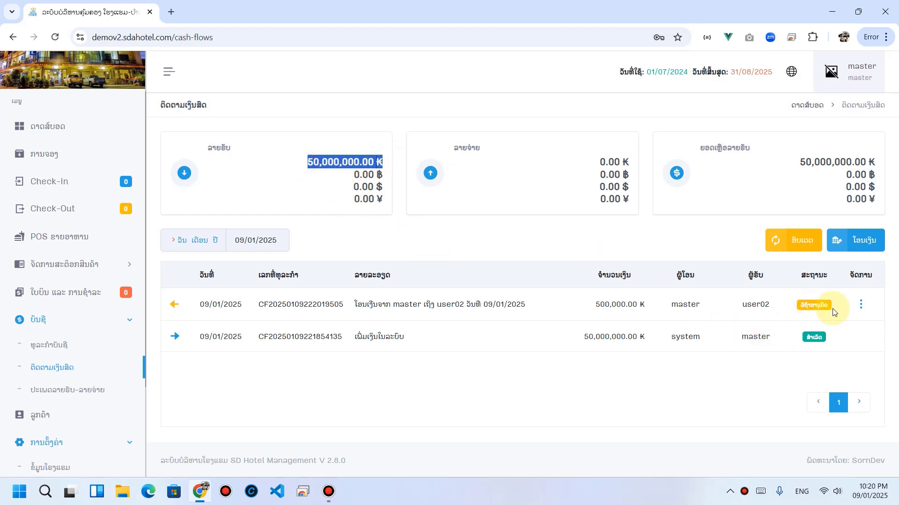
click(757, 296)
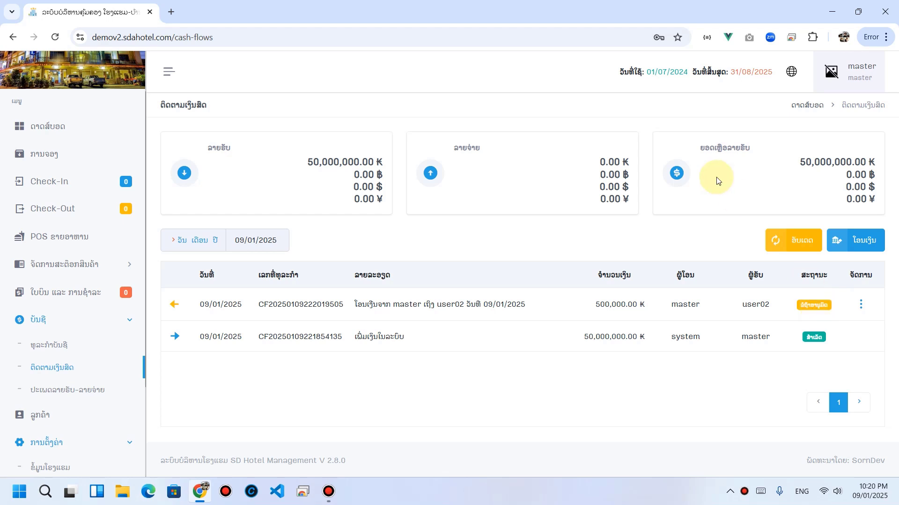
drag(302, 162, 381, 161)
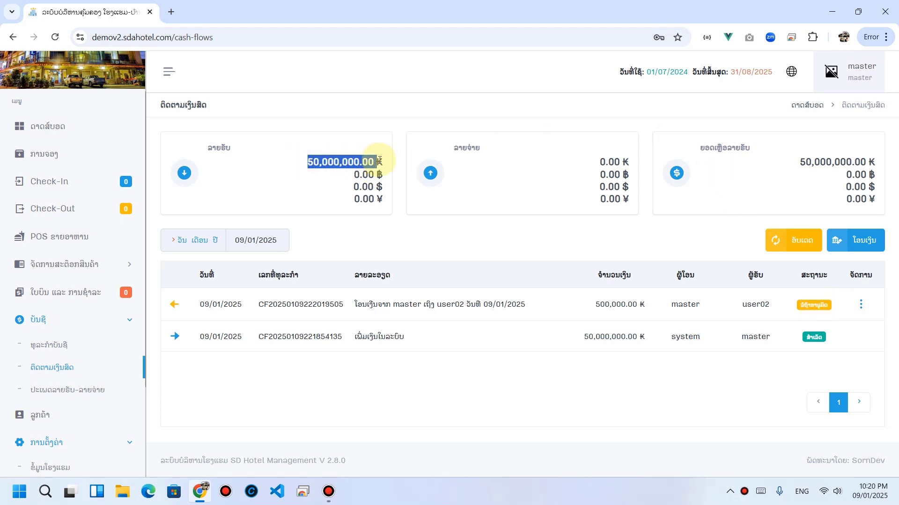
click(405, 204)
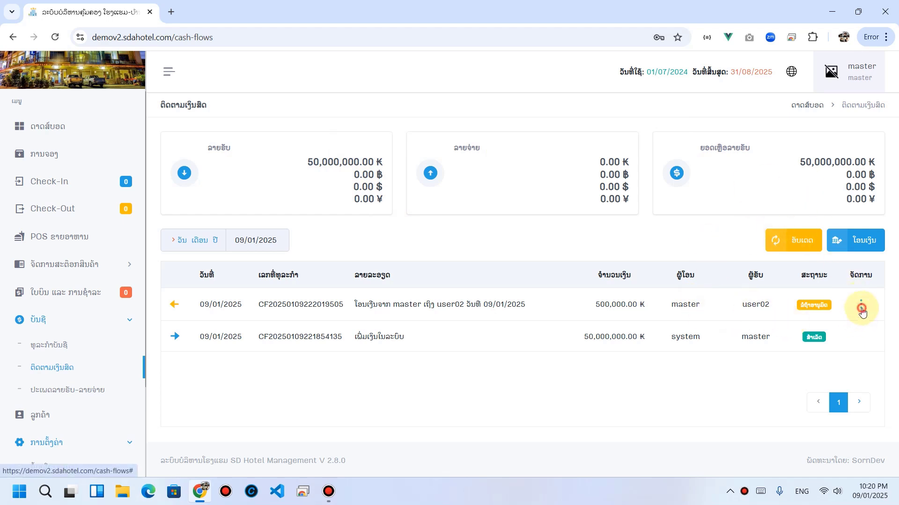
click(862, 308)
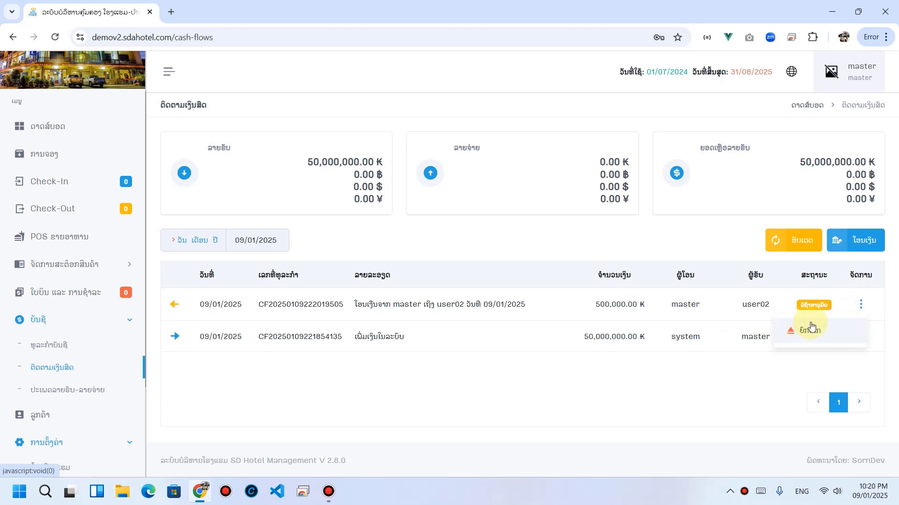
click(731, 311)
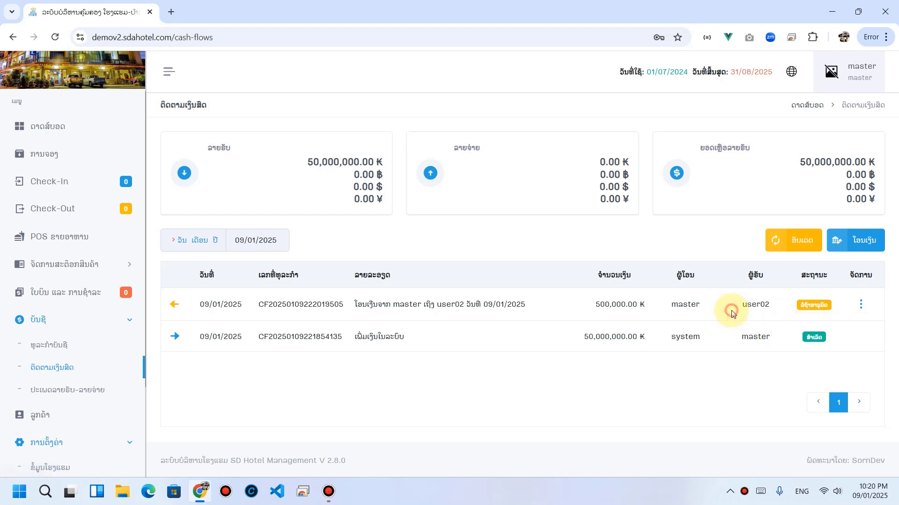
drag(738, 305, 788, 301)
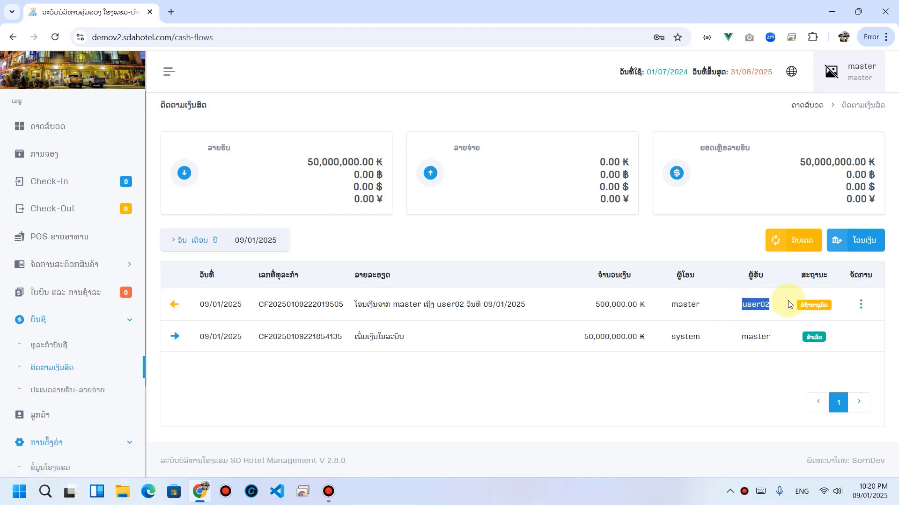
click(860, 305)
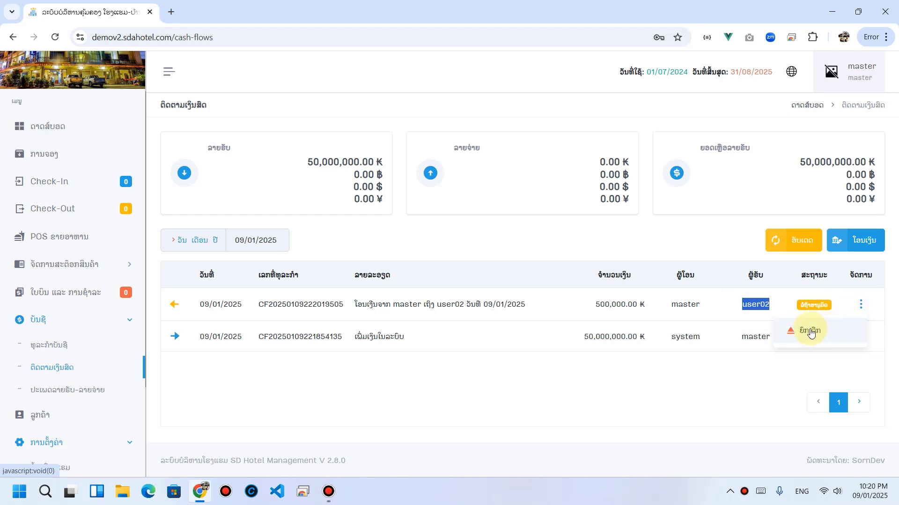
click(628, 303)
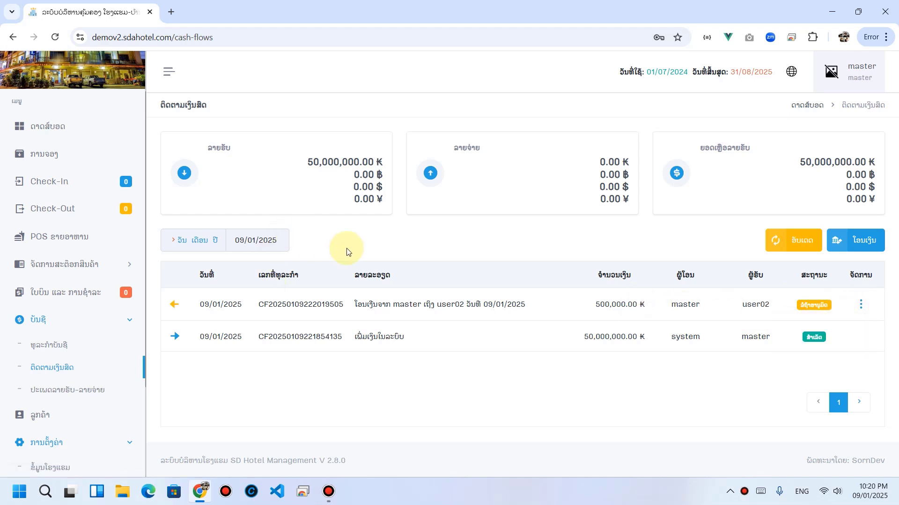
mouse_move(200, 501)
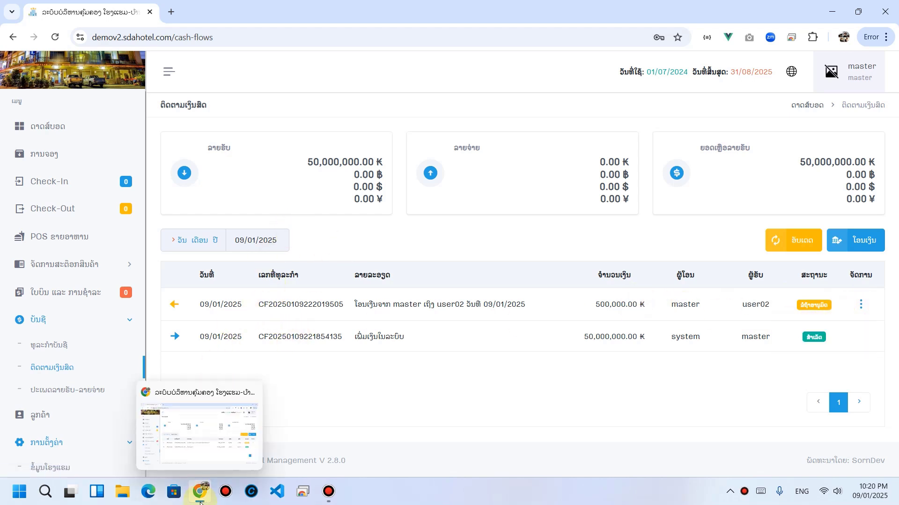
Step: Load demov2.sdahotel.com/login in a new maximised Edge window using the copied address
click(148, 491)
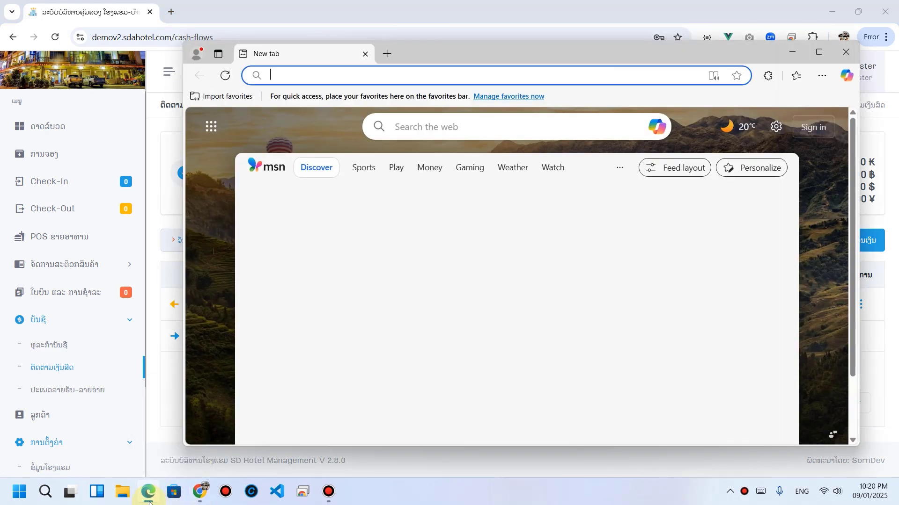
drag(512, 54, 502, 90)
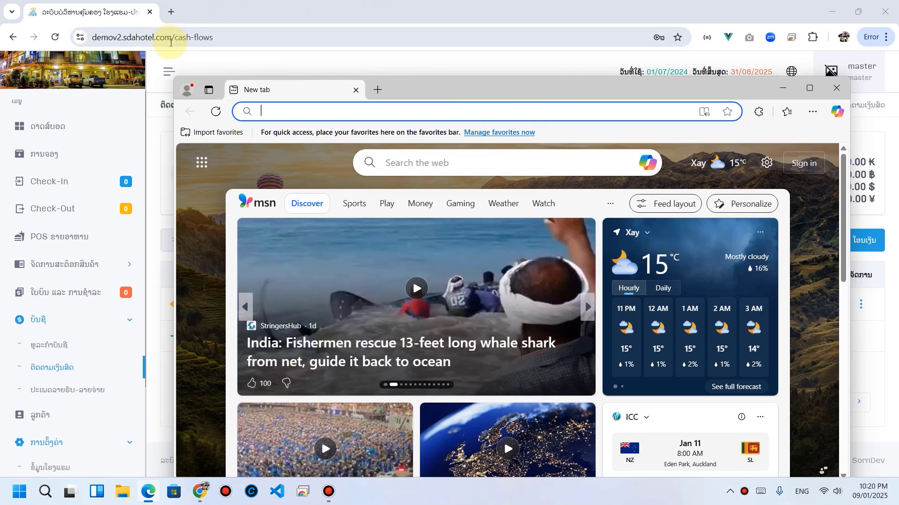
drag(174, 37, 74, 44)
key(ctrl+c)
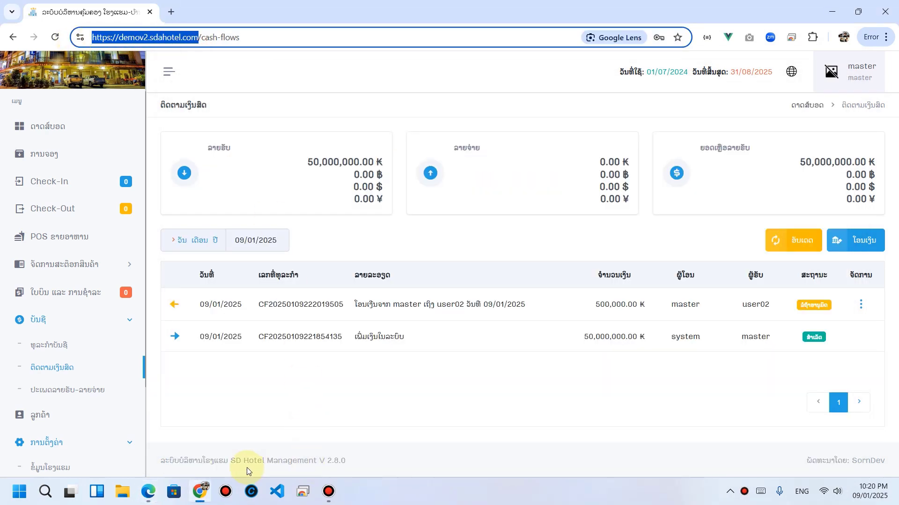
click(148, 491)
click(373, 110)
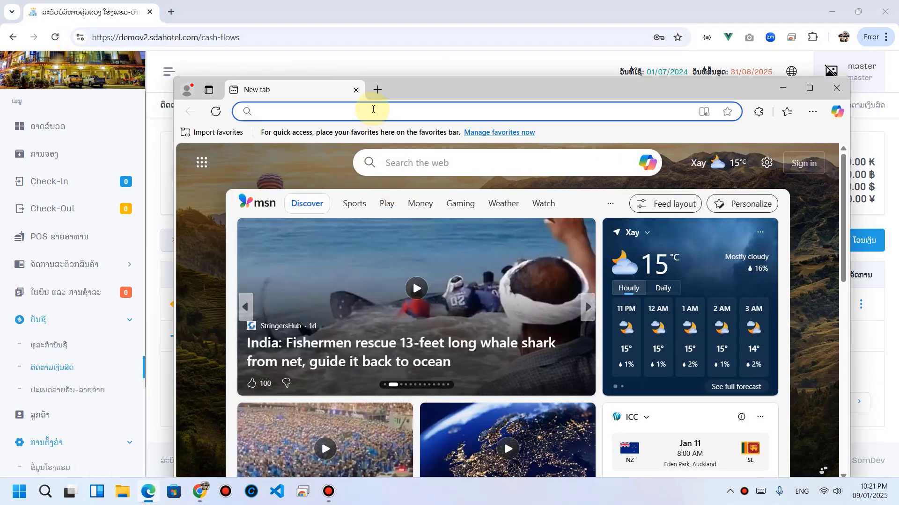
key(ctrl+v)
key(Return)
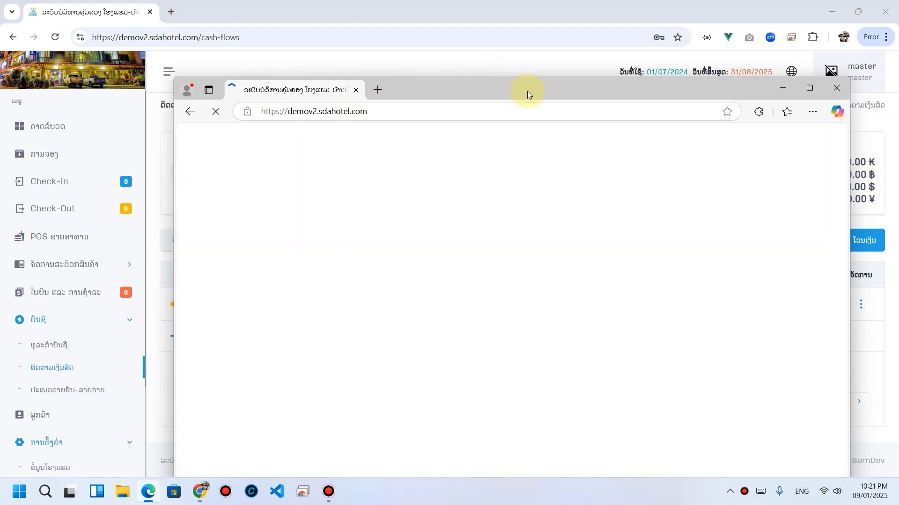
click(831, 13)
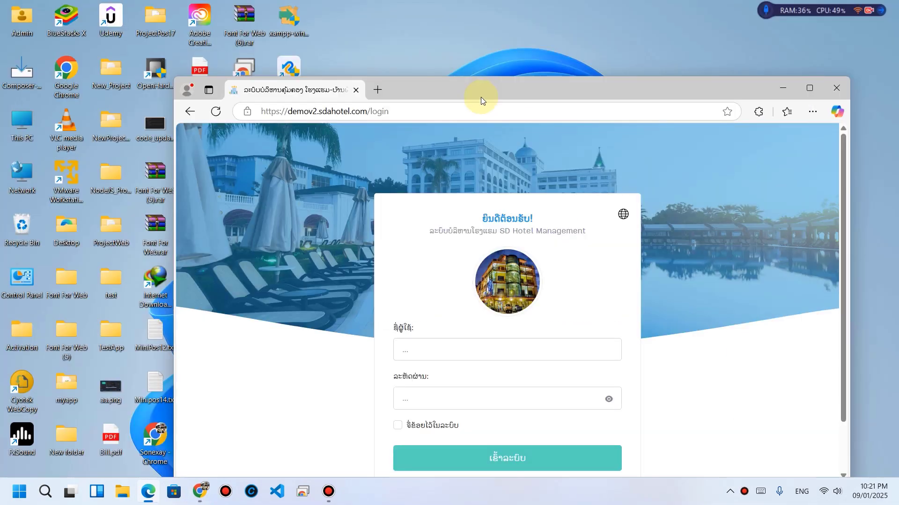
drag(482, 93, 457, 76)
double_click(457, 75)
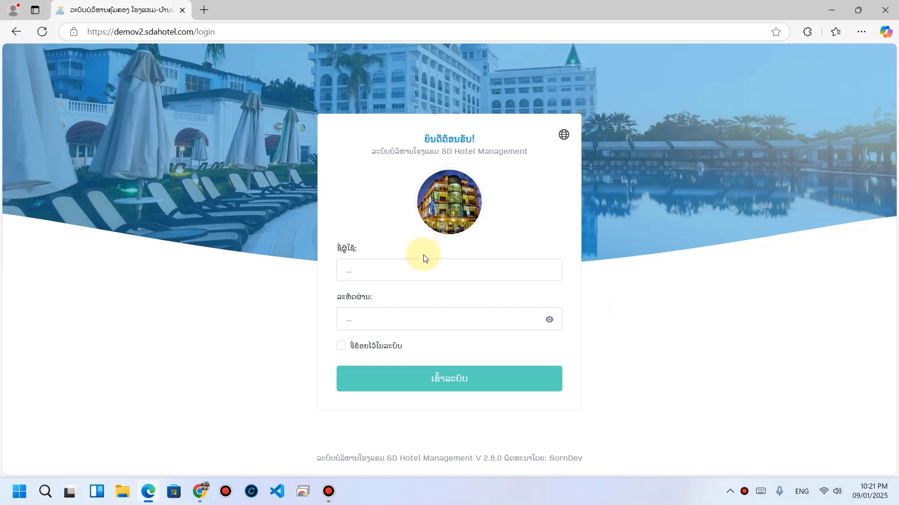
Step: Log in as user02 with its password, dismiss the save-password prompt, and expand the accounts section
click(414, 271)
text(user)
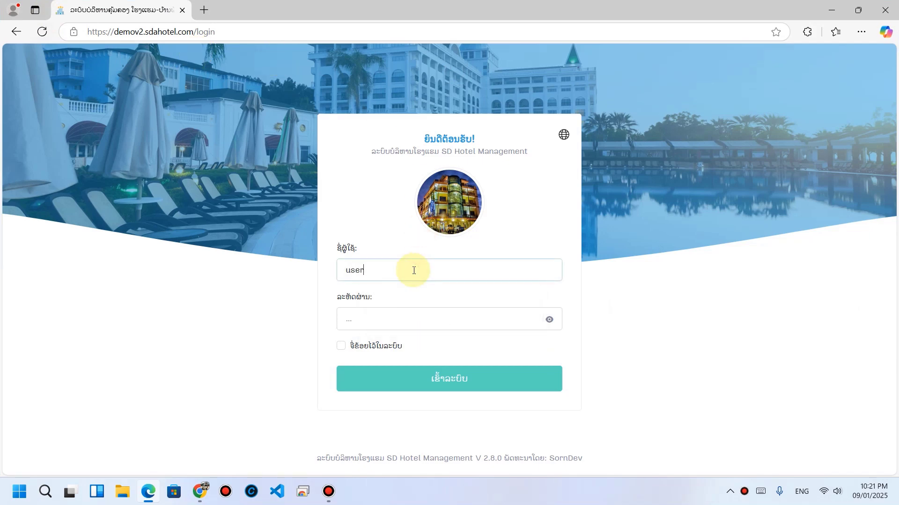
text(1234)
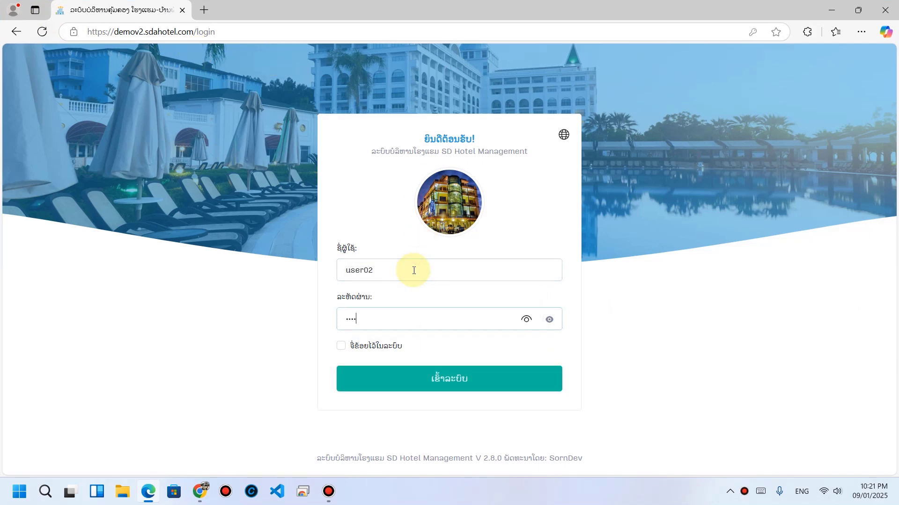
key(Return)
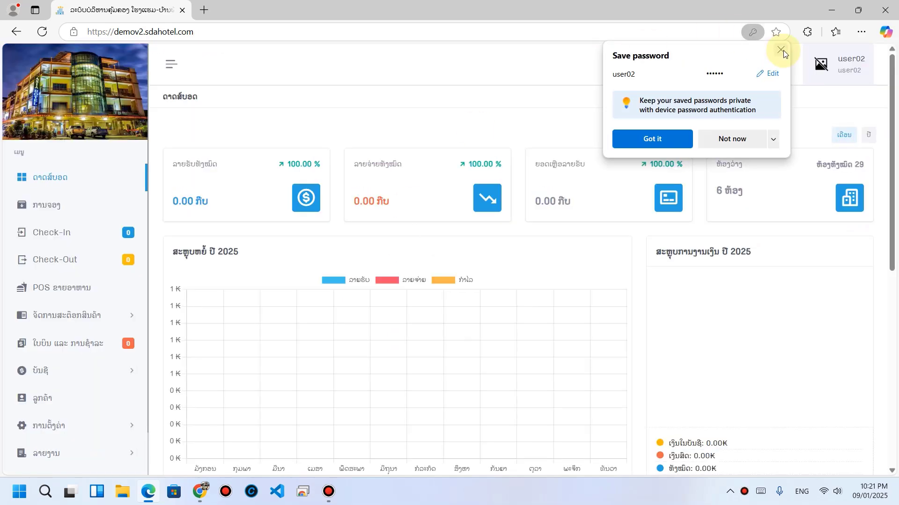
click(783, 50)
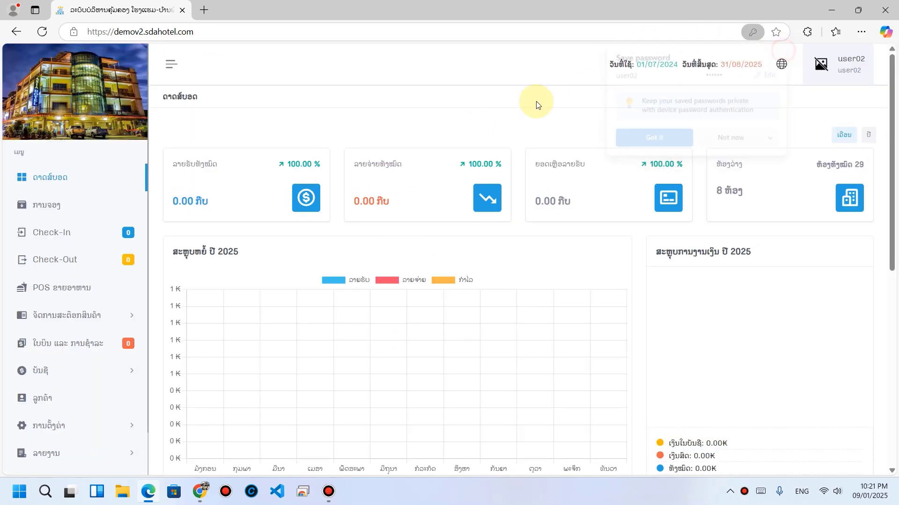
click(58, 376)
scroll(56, 372, down, 1)
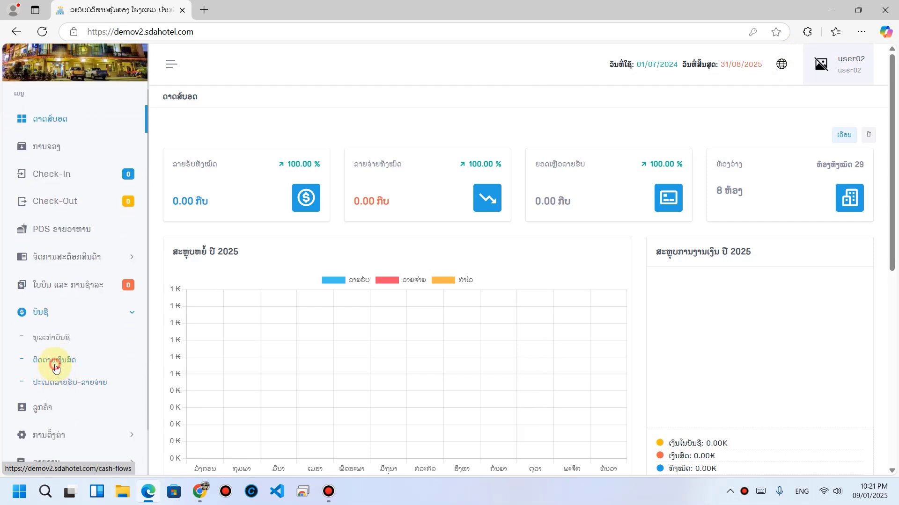
Step: Open cash-flow tracking and check the 0.00 income and expense amounts
click(56, 369)
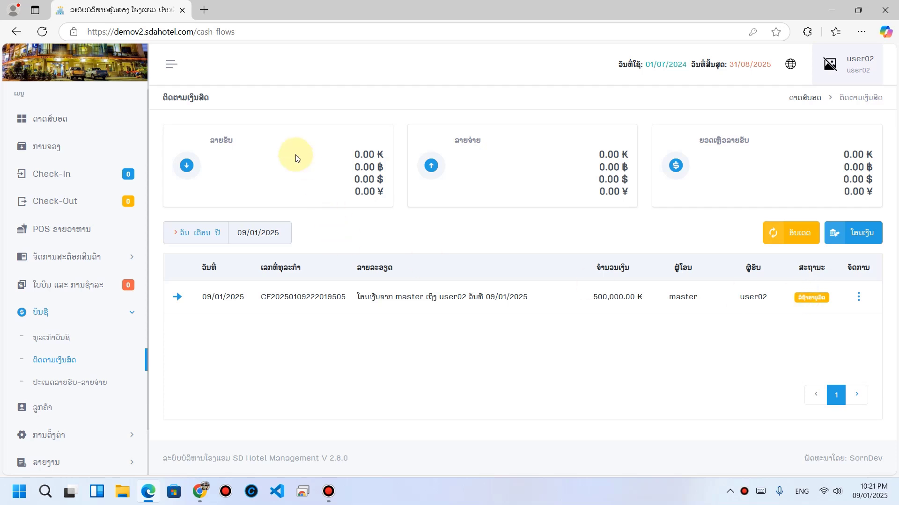
drag(354, 154, 369, 193)
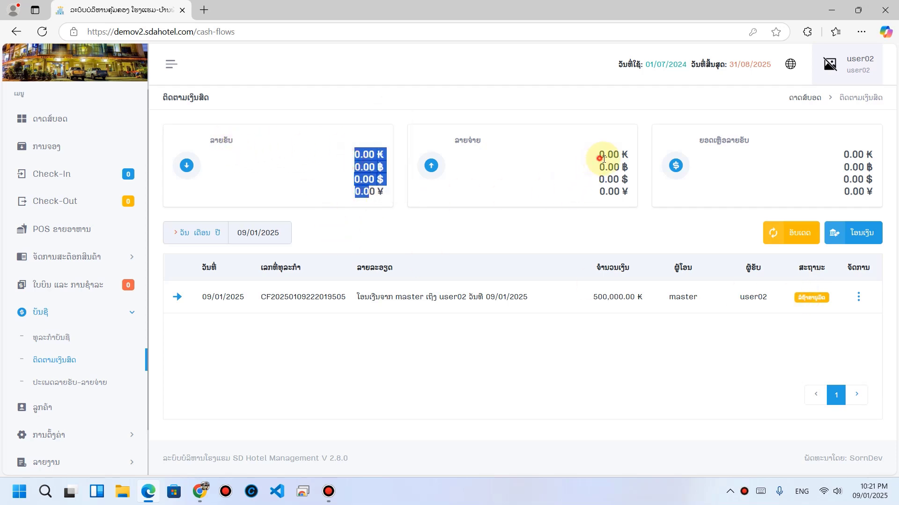
drag(599, 156, 617, 193)
click(720, 348)
Step: Approve the pending 500,000 ₭ transfer and confirm it now shows as income
click(859, 303)
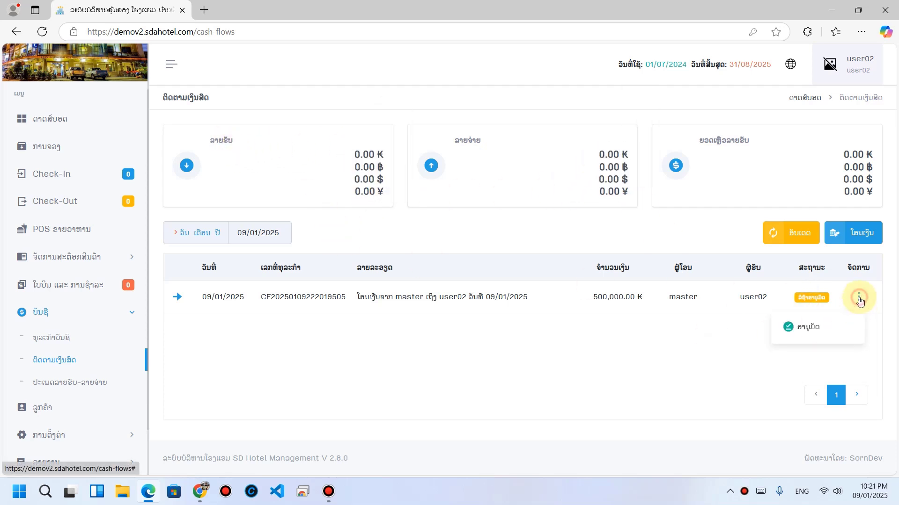
click(813, 324)
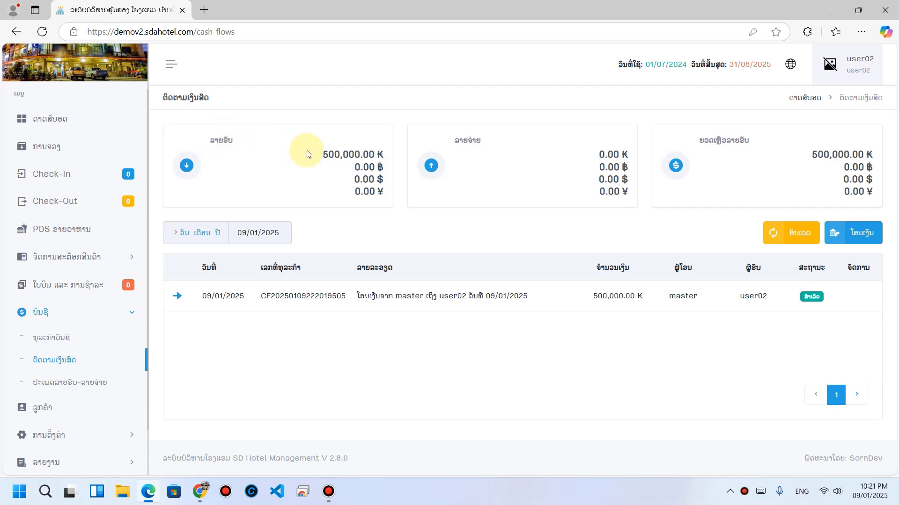
drag(323, 149, 379, 178)
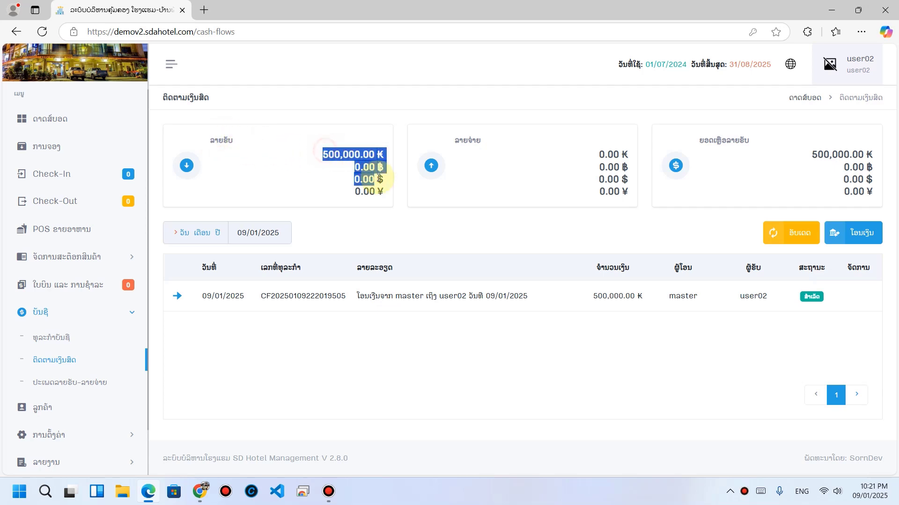
click(405, 198)
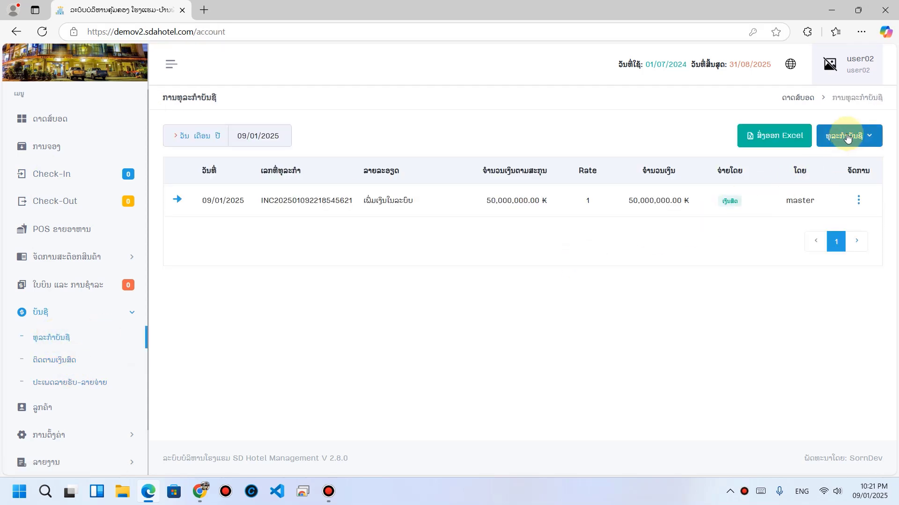
Step: Review the 50,000,000 ₭ opening deposit and start a new expense transaction
drag(366, 201, 459, 221)
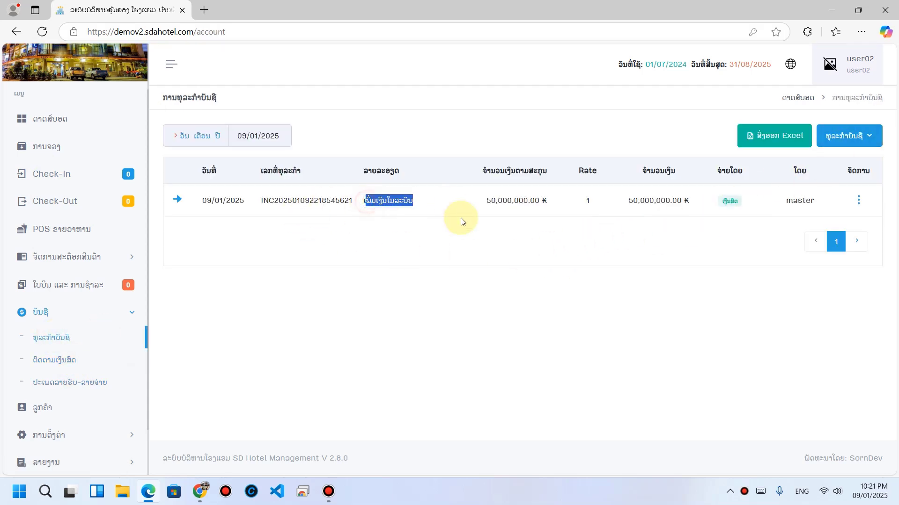
click(471, 235)
click(852, 135)
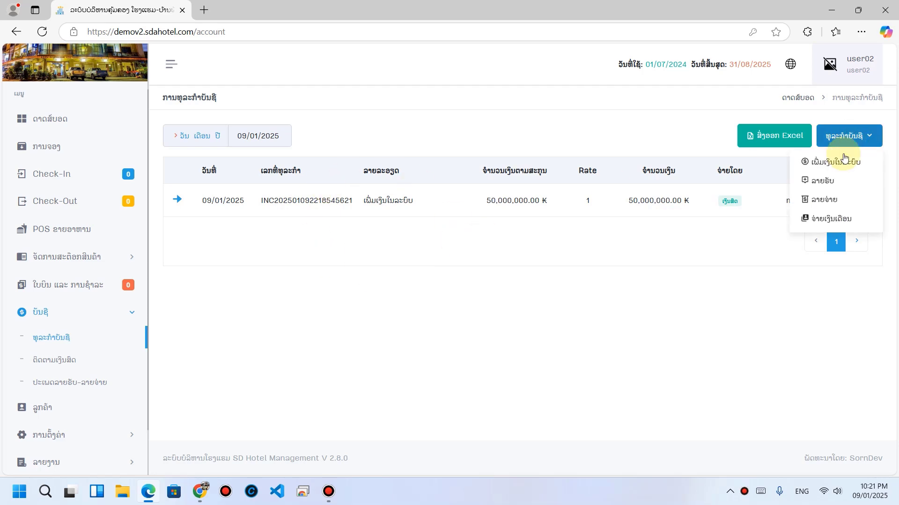
click(835, 206)
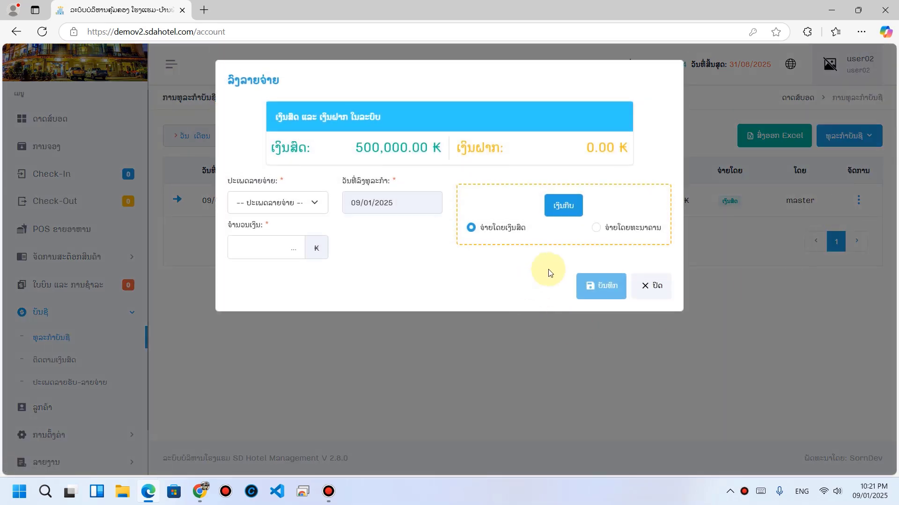
Step: Record a 150,000 ₭ internet fee expense from the 500,000 ₭ cash balance
drag(358, 152, 442, 150)
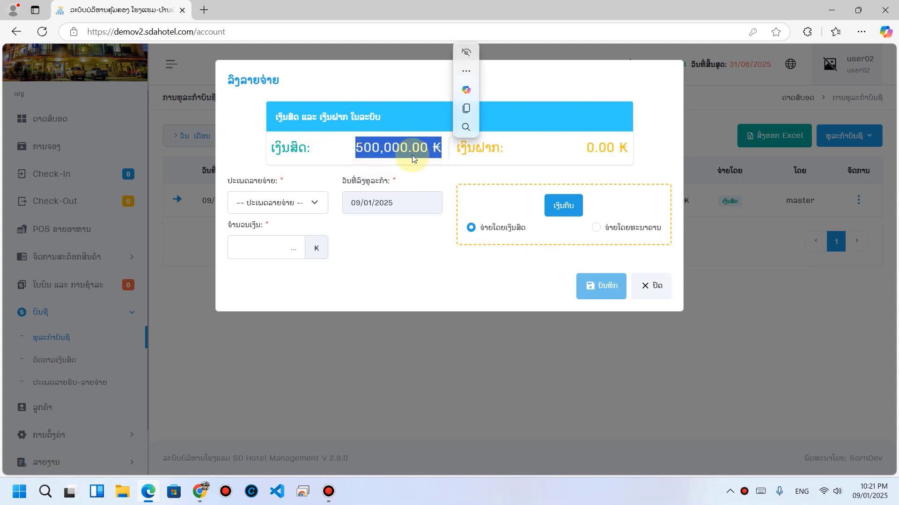
click(327, 206)
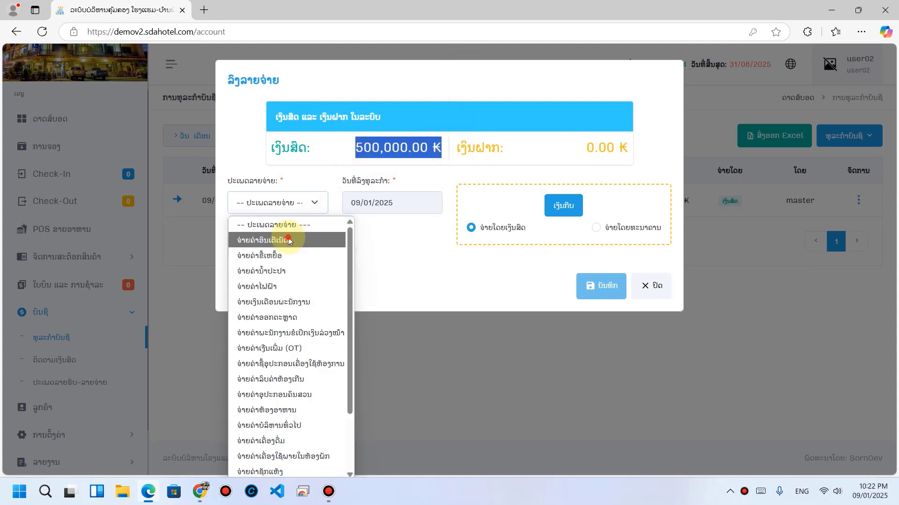
click(283, 240)
click(287, 256)
text(150,000)
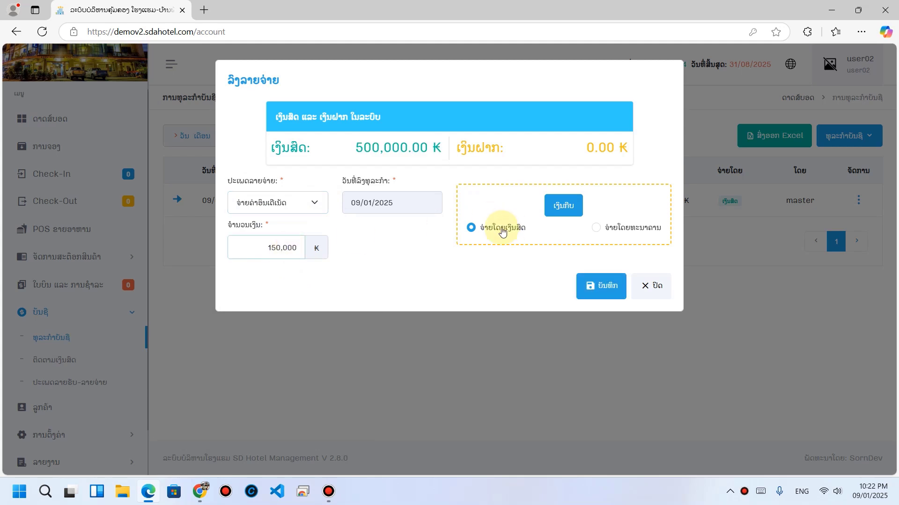
click(594, 293)
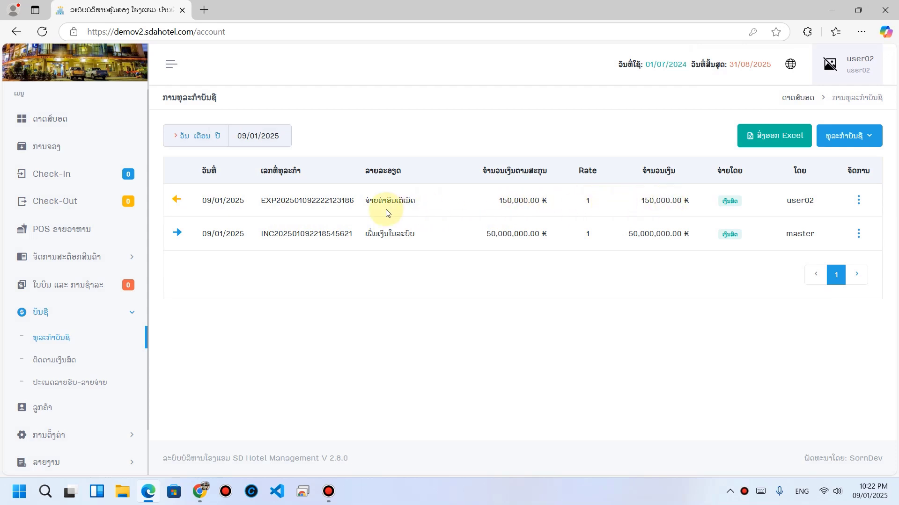
Step: Check cash tracking's 150,000 ₭ expense and 350,000 ₭ balance, then go to room booking
drag(366, 200, 436, 210)
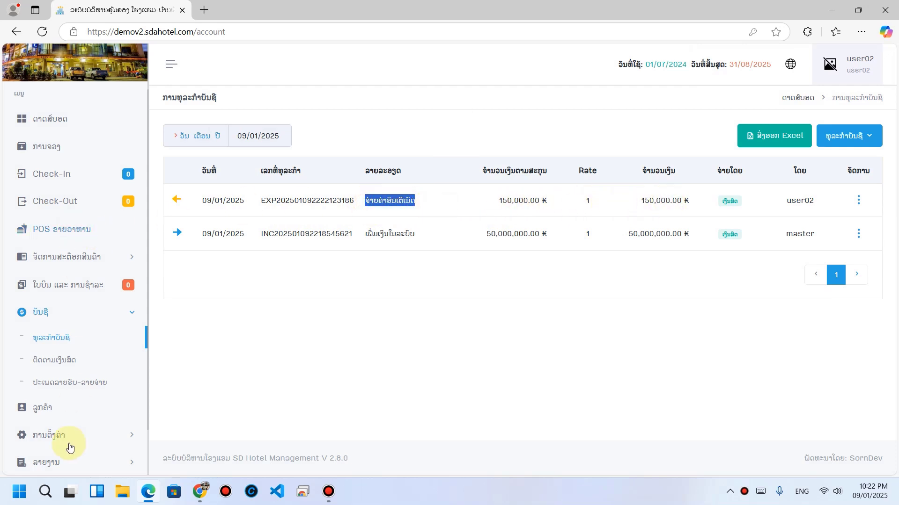
click(55, 368)
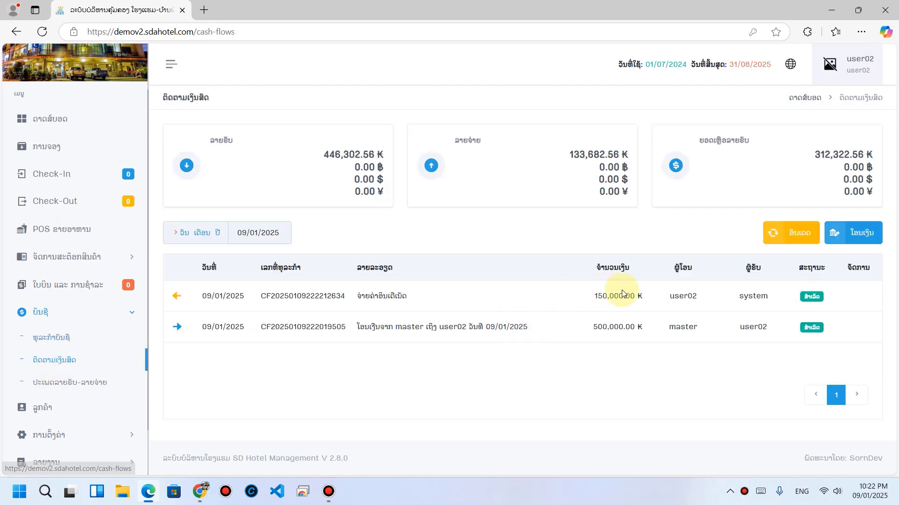
drag(593, 297, 643, 297)
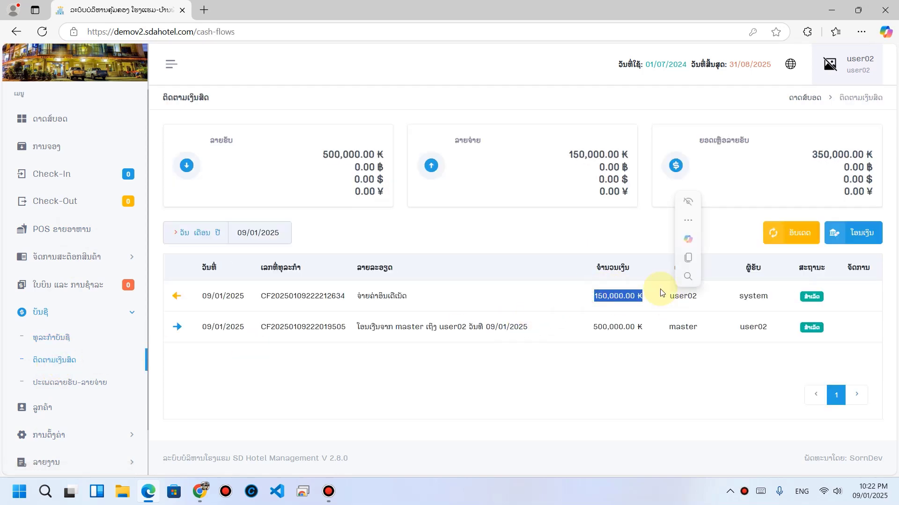
click(592, 159)
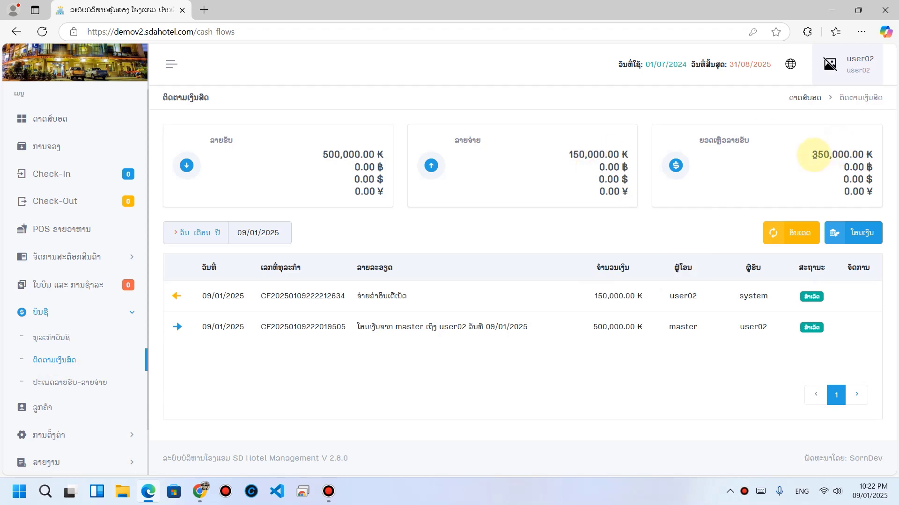
drag(806, 156, 864, 156)
click(823, 172)
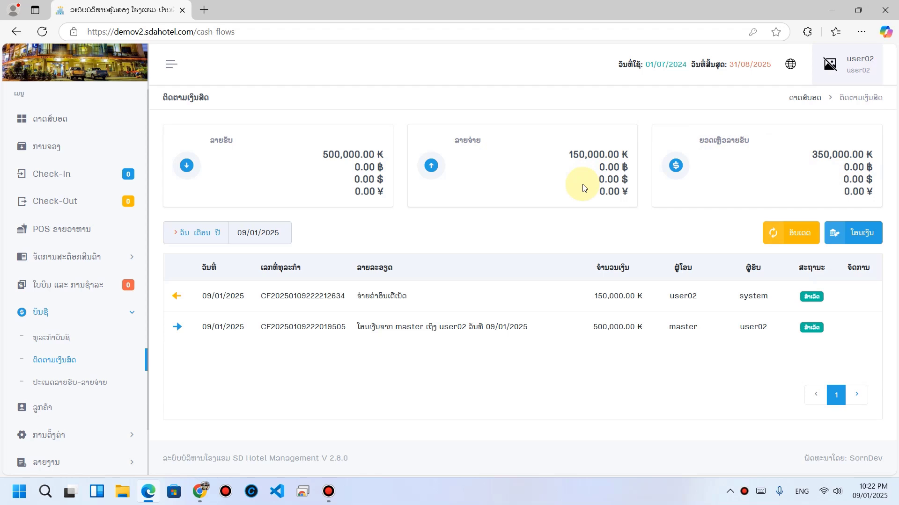
click(50, 154)
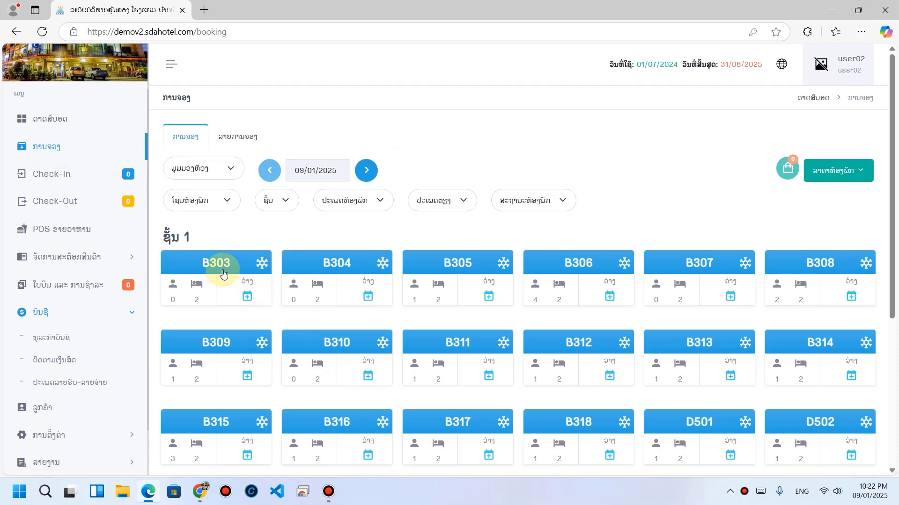
Step: Add room B303 and enter the guest's name, male gender and phone number
click(220, 262)
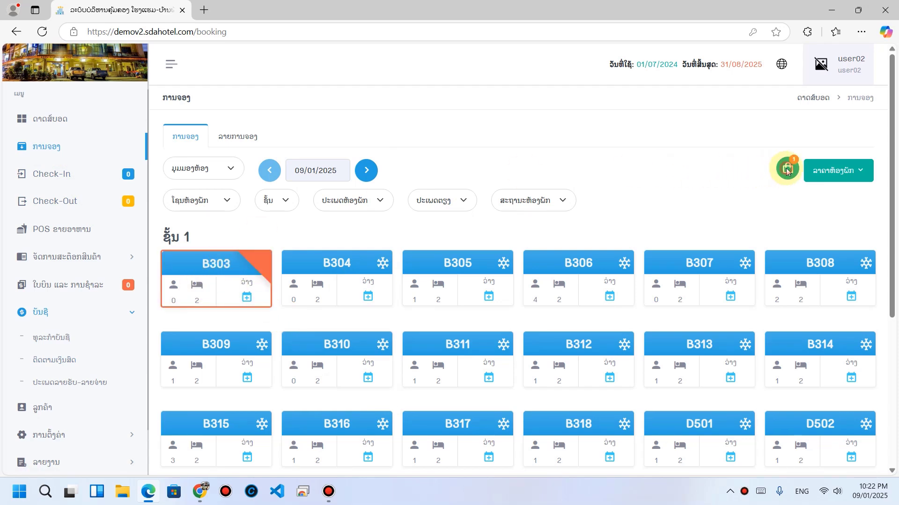
click(787, 169)
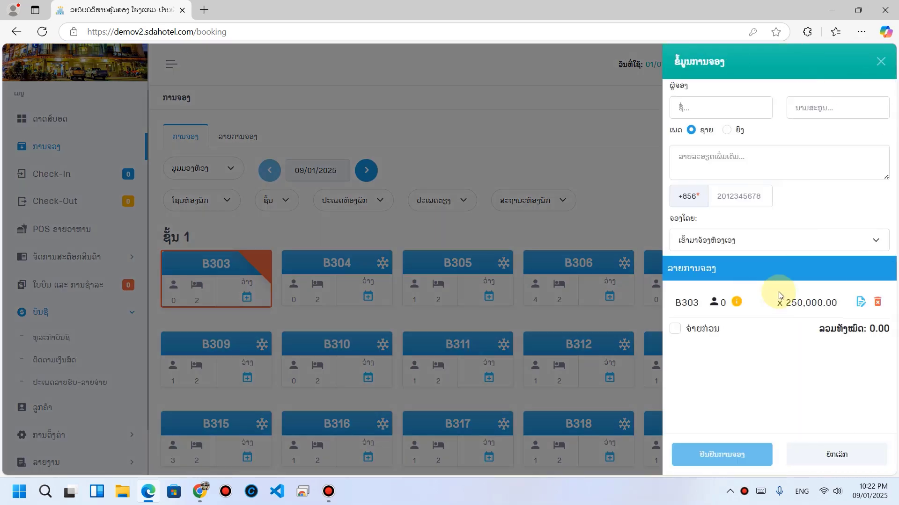
click(862, 304)
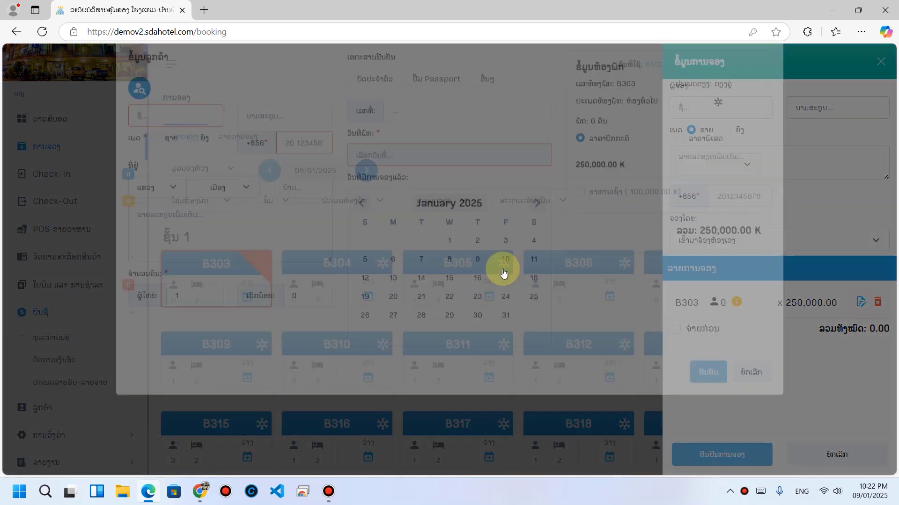
click(178, 145)
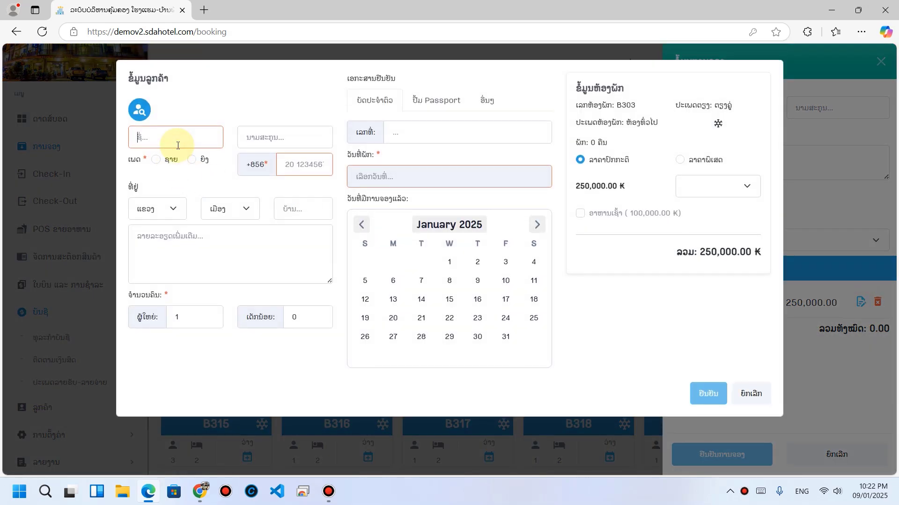
key(super+space)
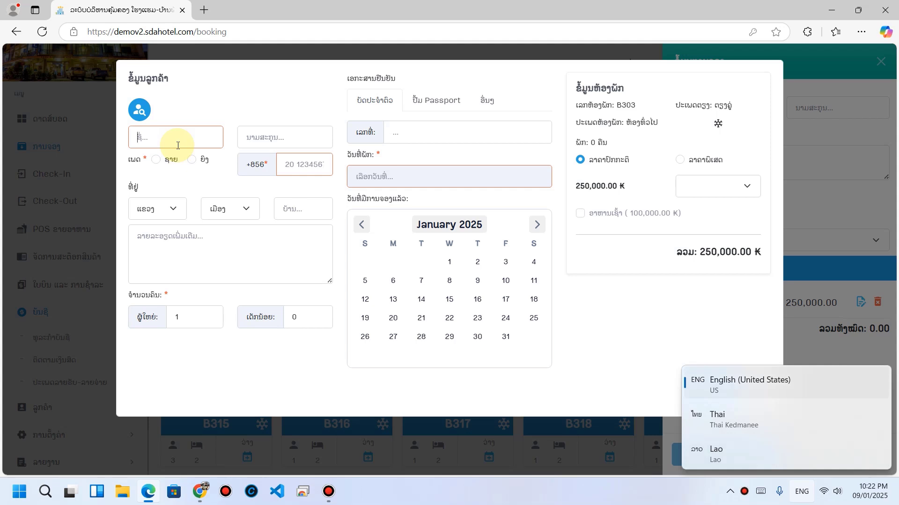
text(sone)
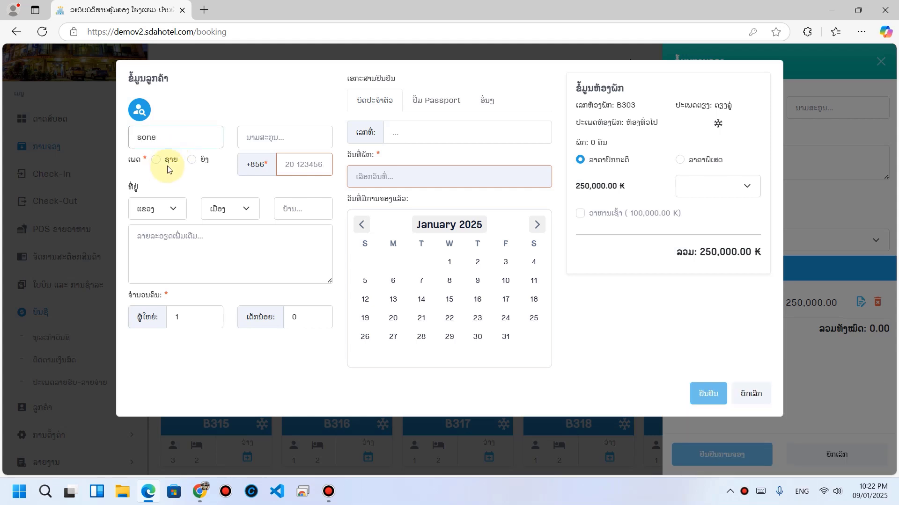
click(170, 161)
click(295, 163)
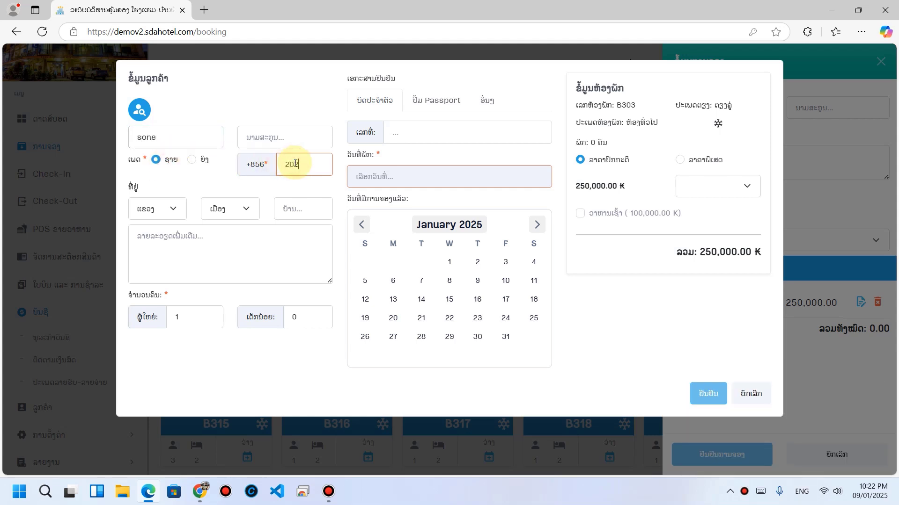
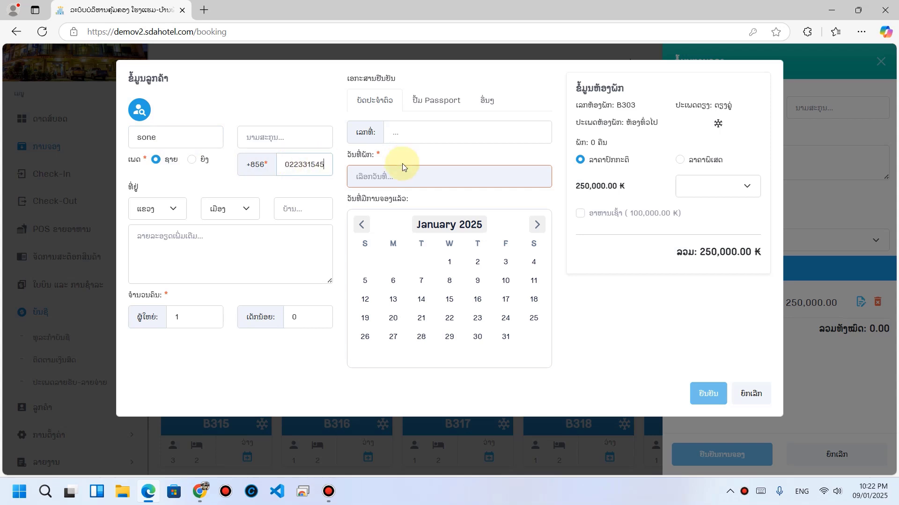
Step: Set the stay from 9 to 14 January and confirm B303 into the booking
click(405, 172)
click(462, 261)
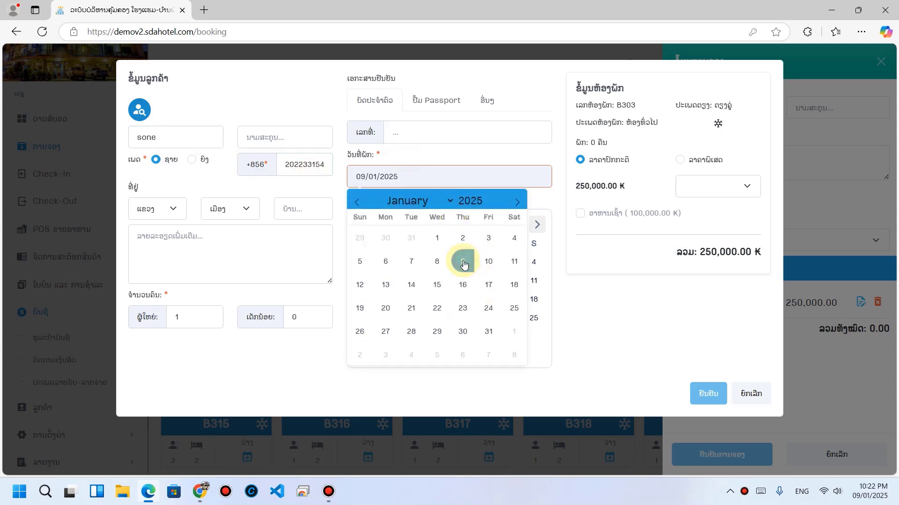
click(410, 286)
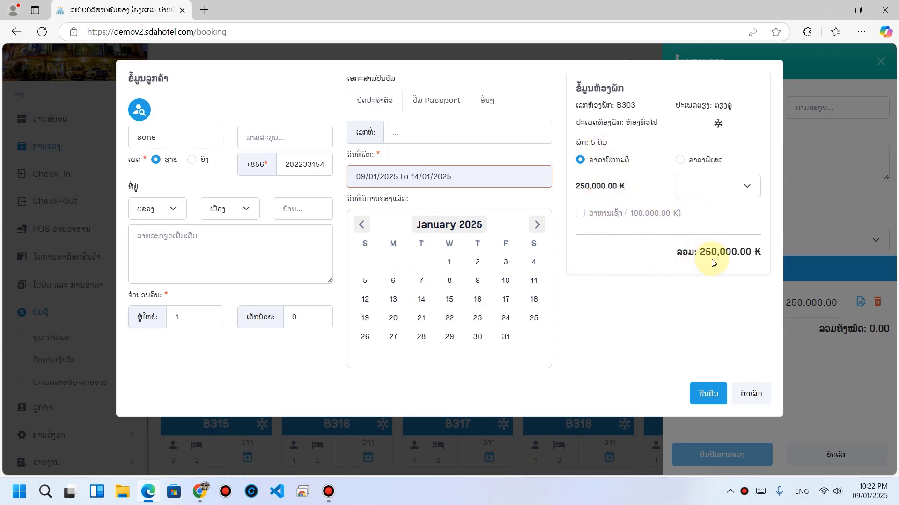
click(704, 397)
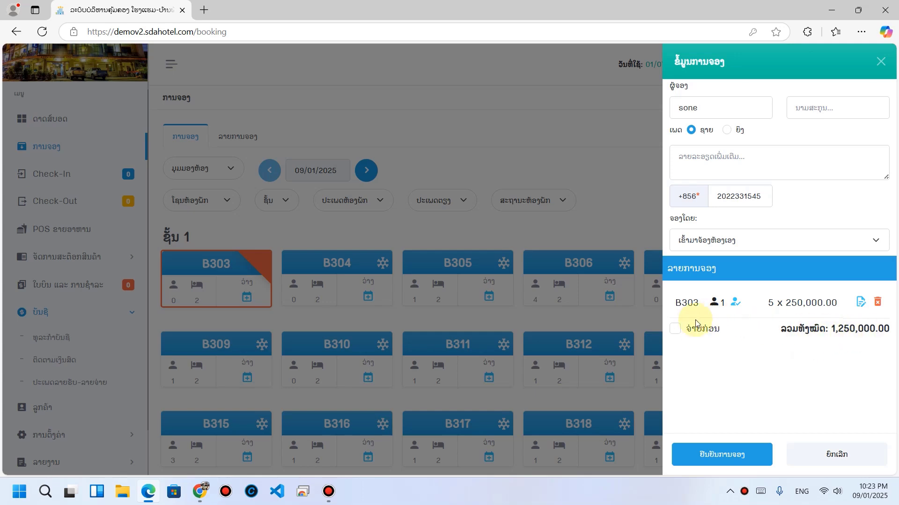
Step: Confirm the B303 booking with 1,250,000 ₭ paid in advance in cash
click(702, 332)
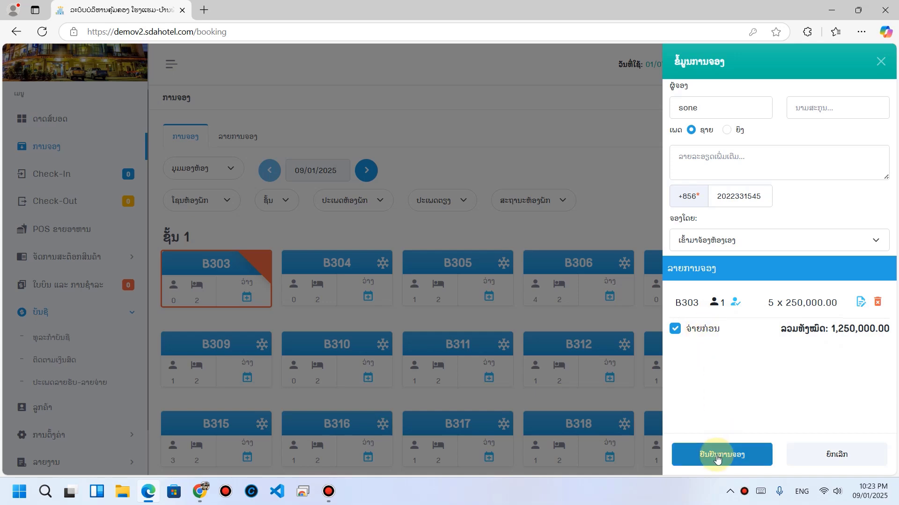
click(716, 459)
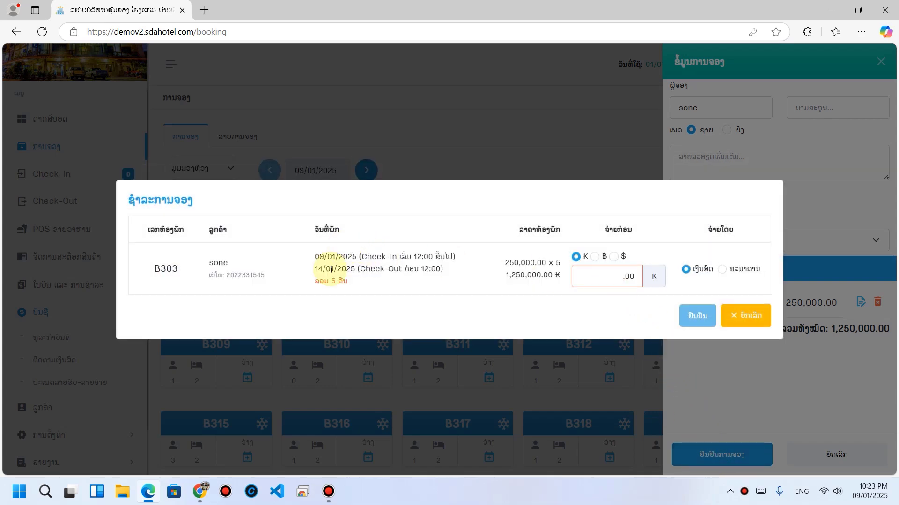
double_click(515, 276)
click(609, 278)
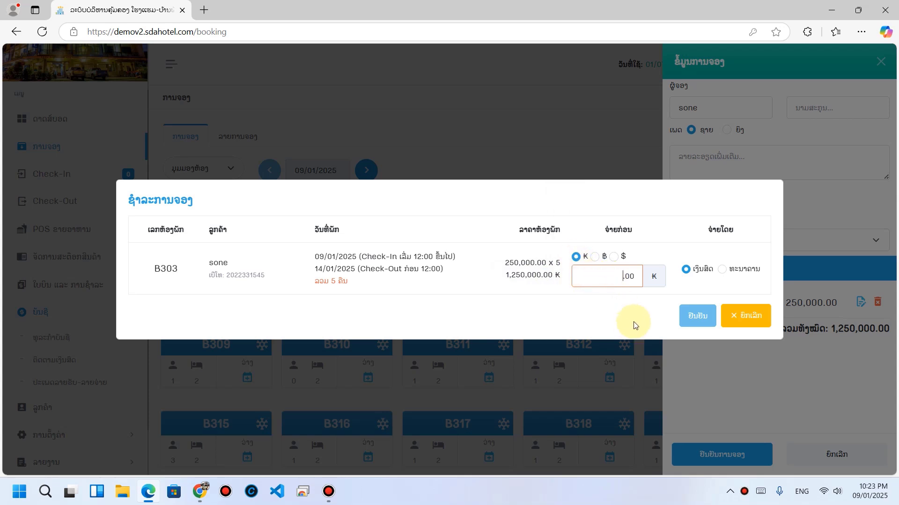
text(1250000)
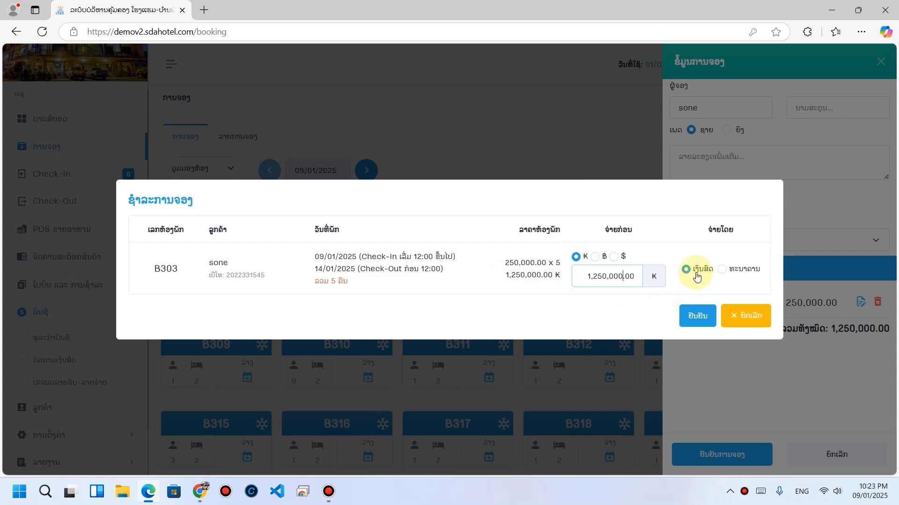
click(688, 320)
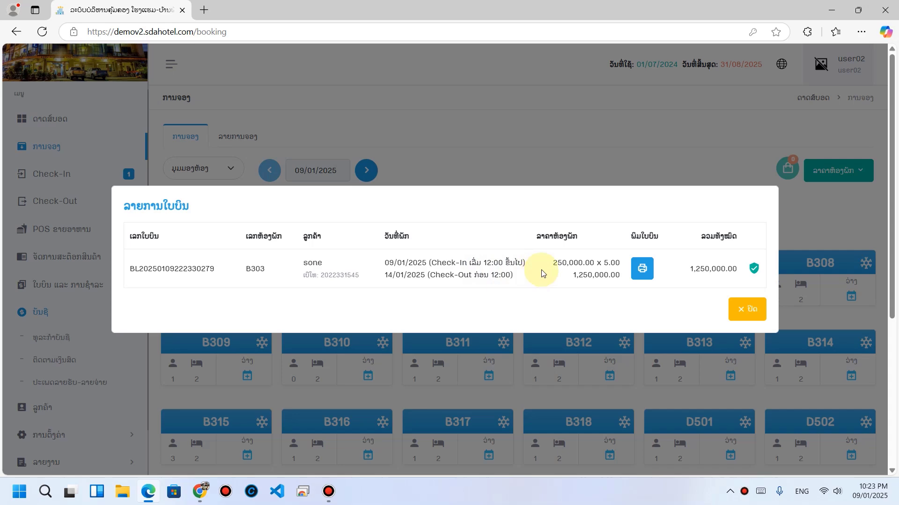
Step: Close the bill and check the 1,250,000 ₭ B303 payment in account transactions
click(745, 310)
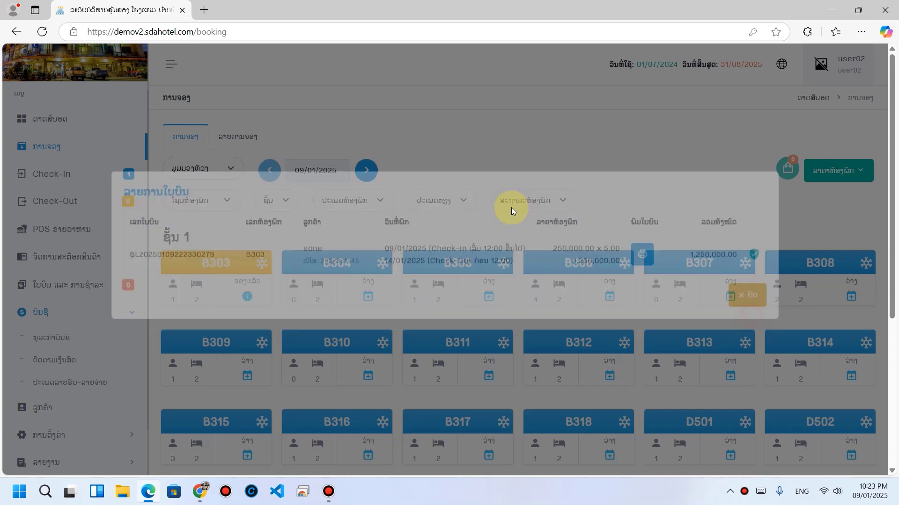
click(60, 179)
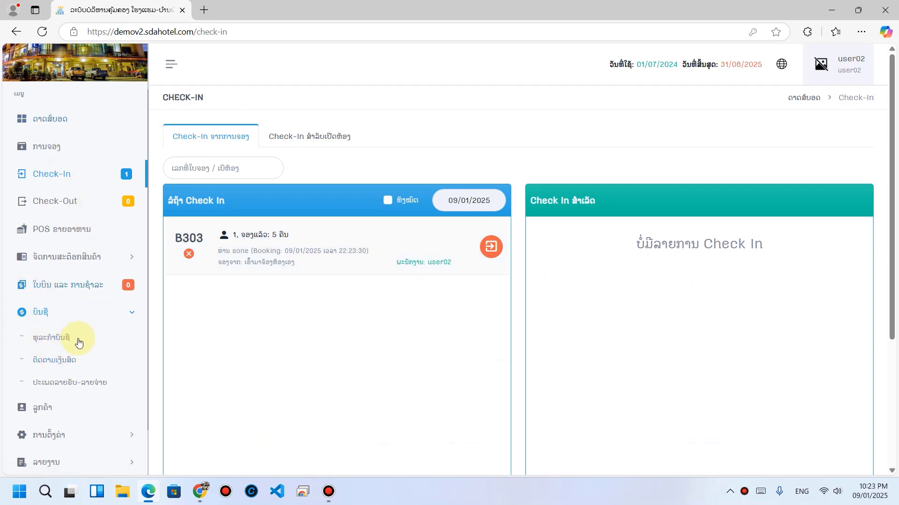
click(48, 343)
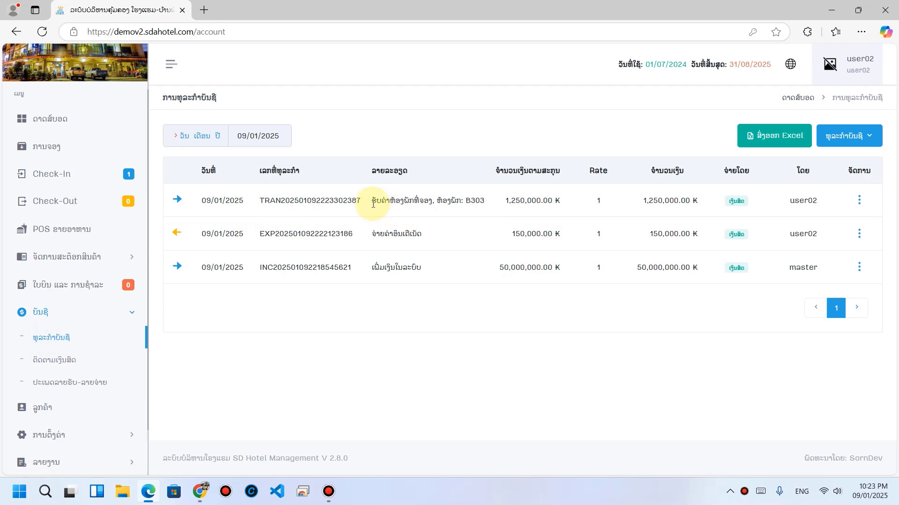
drag(372, 207, 553, 202)
click(578, 206)
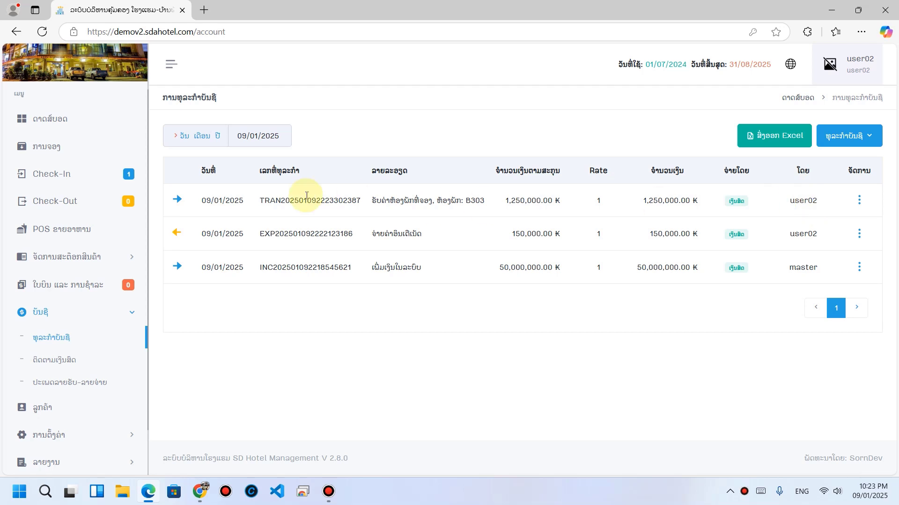
Step: Review 1,750,000 ₭ received and 1,600,000 ₭ balance in cash tracking, then start a transfer
click(56, 369)
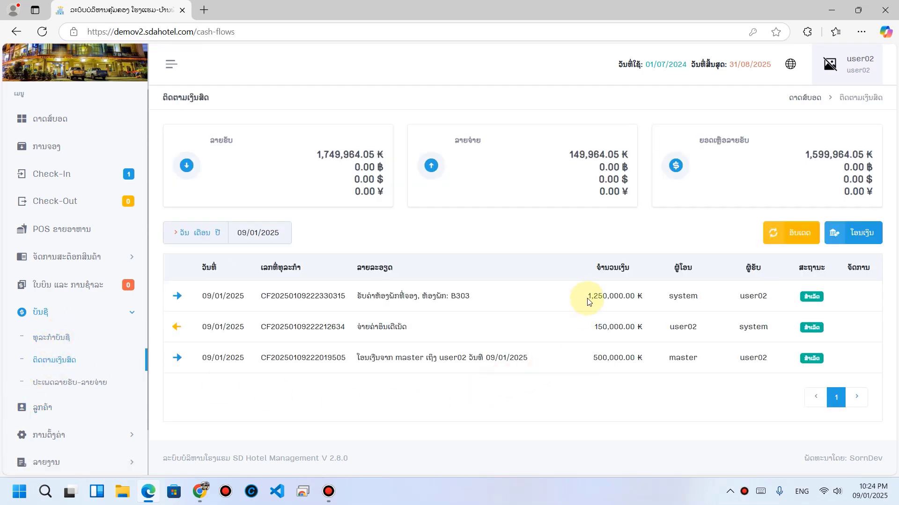
drag(588, 295, 650, 301)
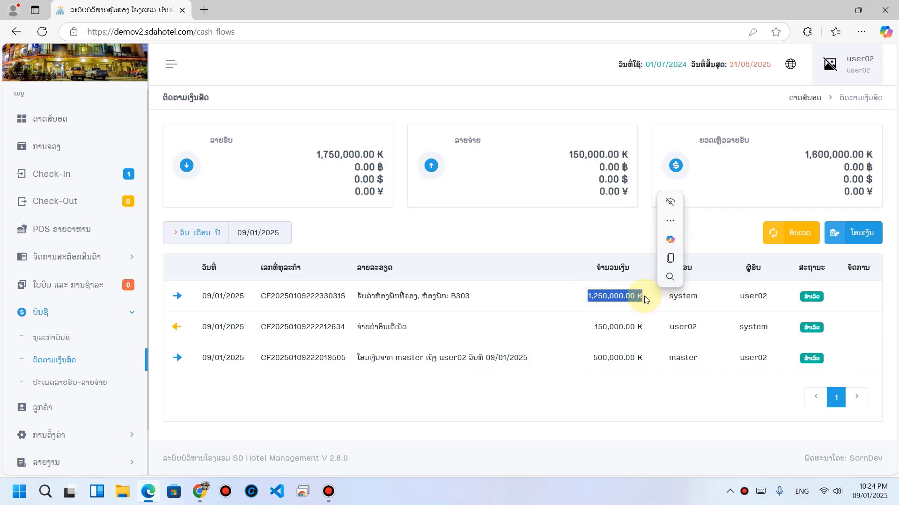
click(288, 168)
drag(319, 159, 384, 159)
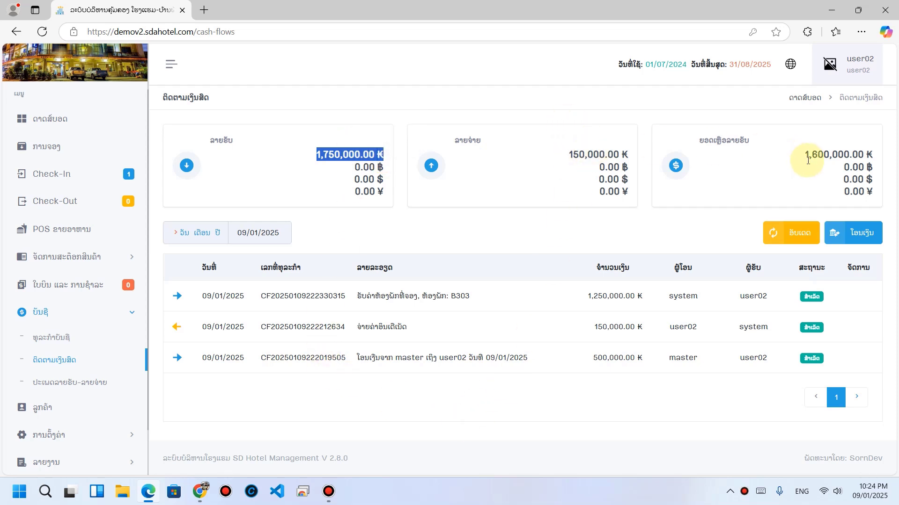
drag(809, 154, 875, 154)
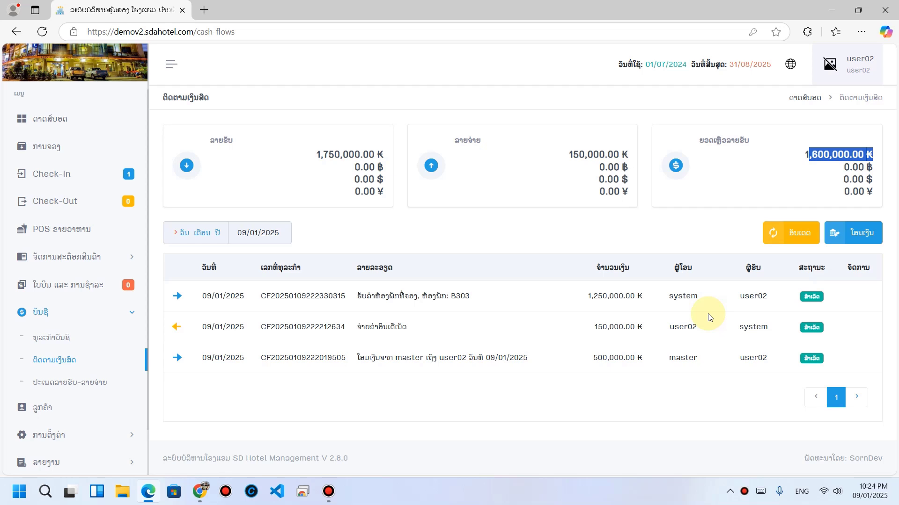
click(578, 234)
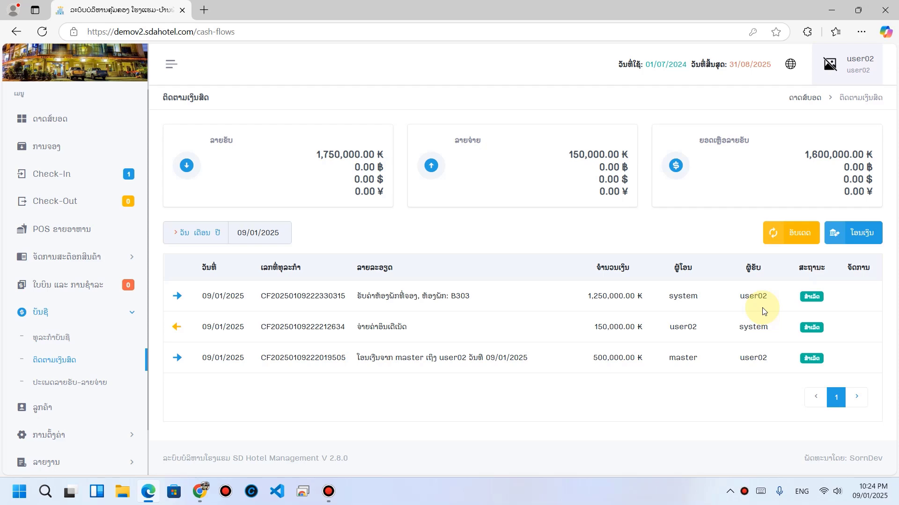
click(860, 237)
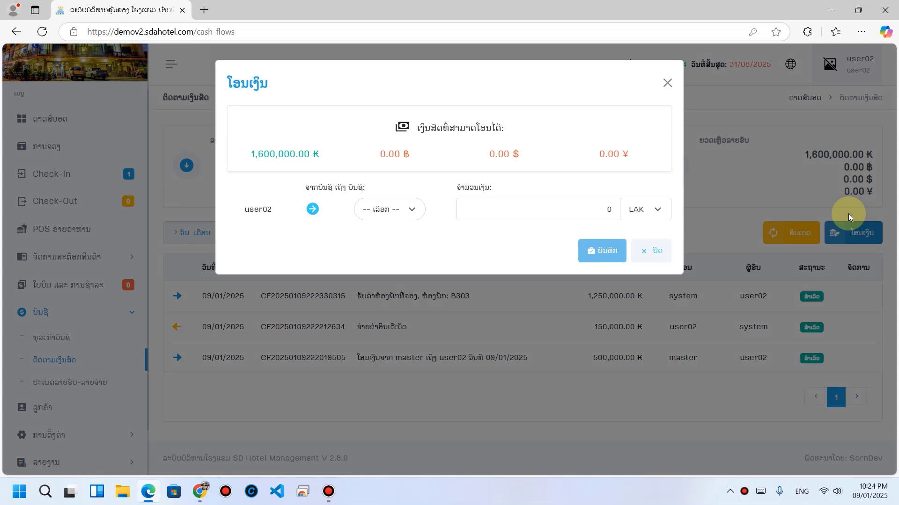
Step: Transfer 1,600,000 ₭ from user02 to user03 and save it
click(406, 211)
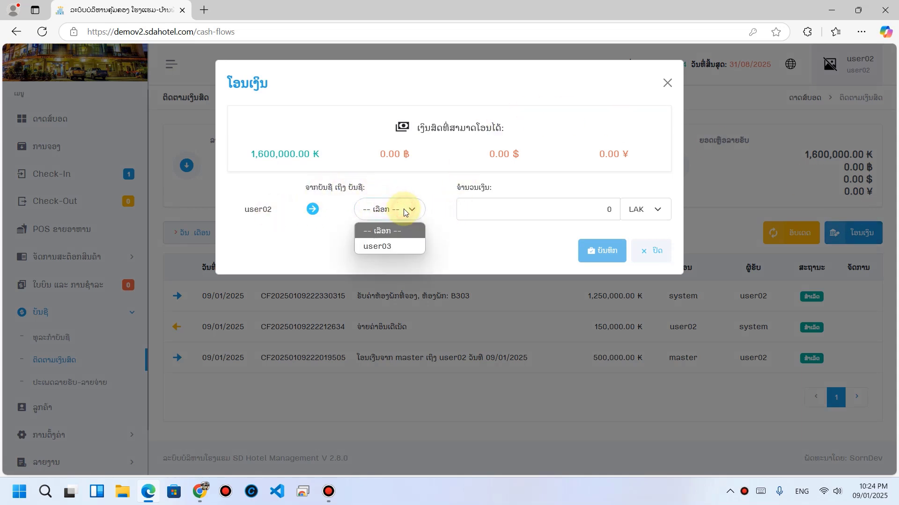
click(391, 248)
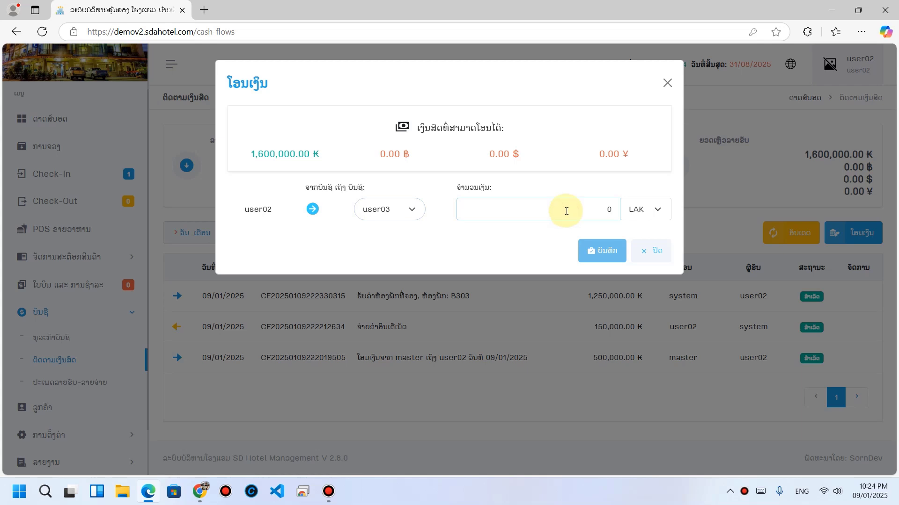
text(16,000,00)
key(BackSpace)
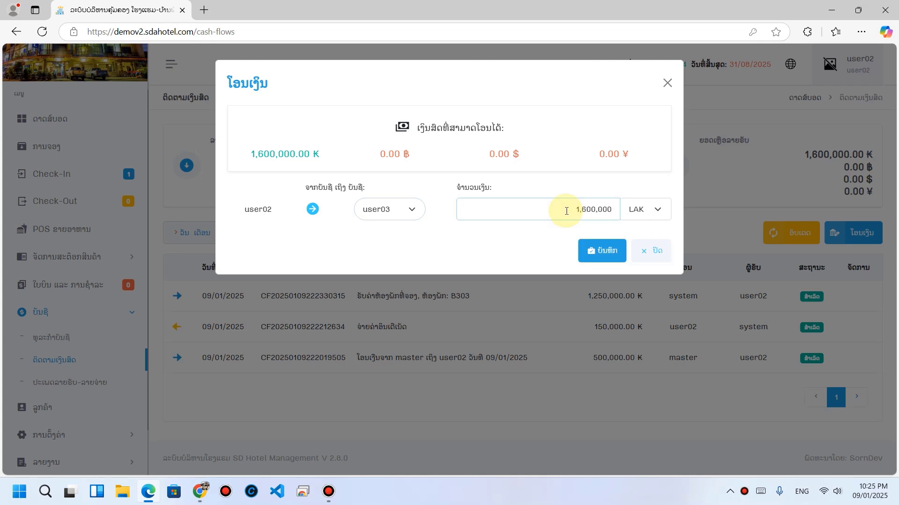
text(0)
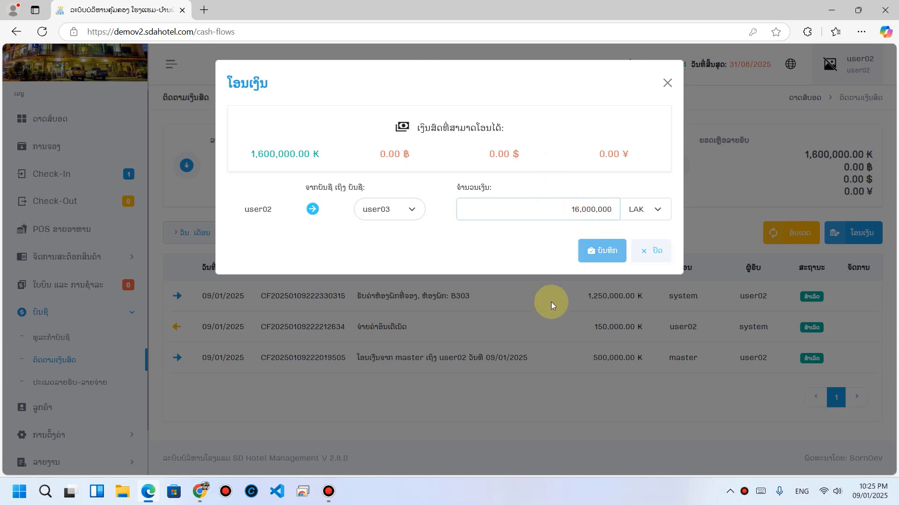
key(BackSpace)
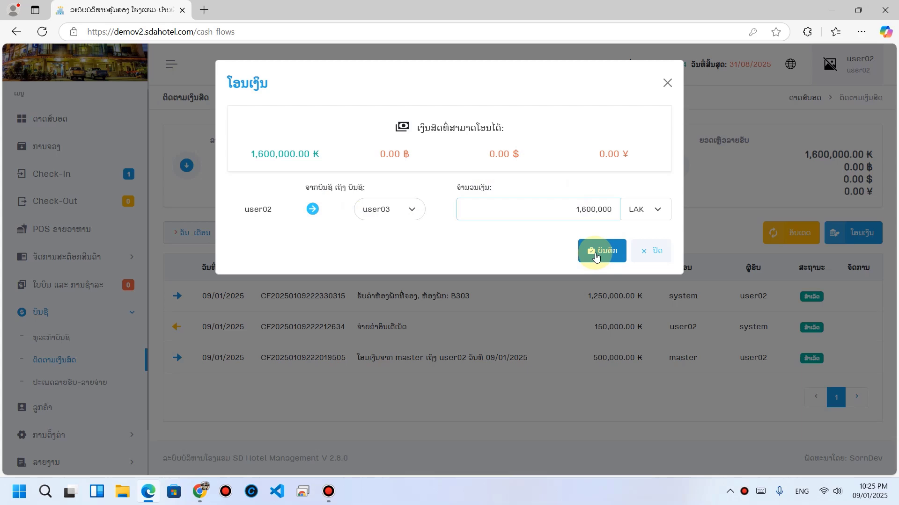
click(595, 255)
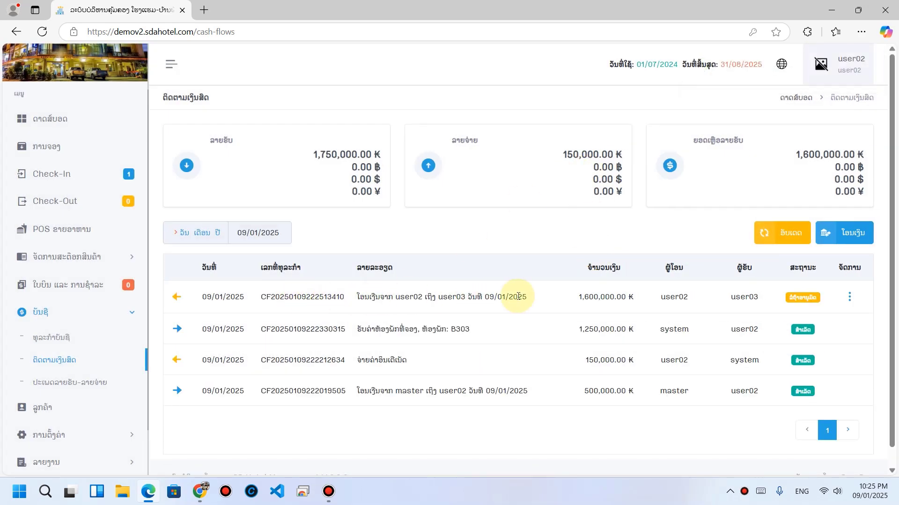
Step: Check the new user02 → user03 transfer row's description
double_click(451, 299)
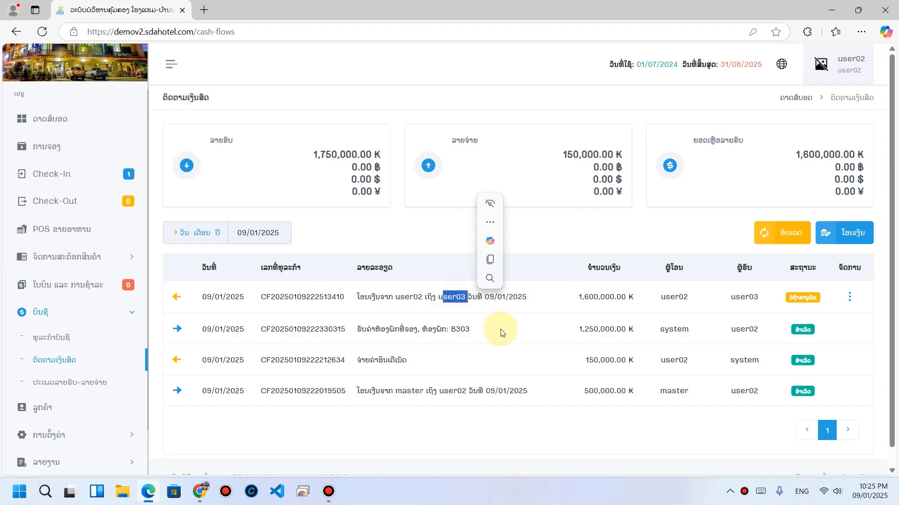
double_click(397, 298)
drag(452, 299, 494, 300)
click(689, 304)
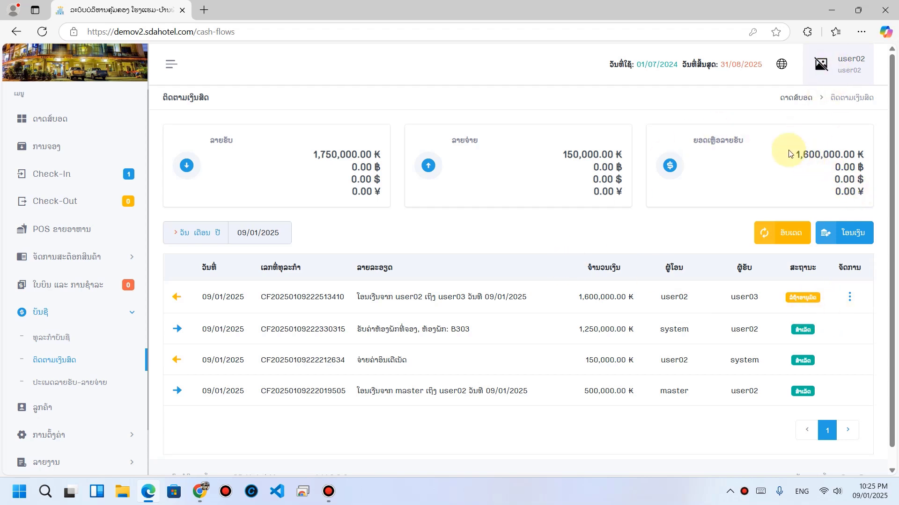
Step: Note the remaining 1,600,000.00 ₭ balance and log out of user02
drag(794, 154, 866, 154)
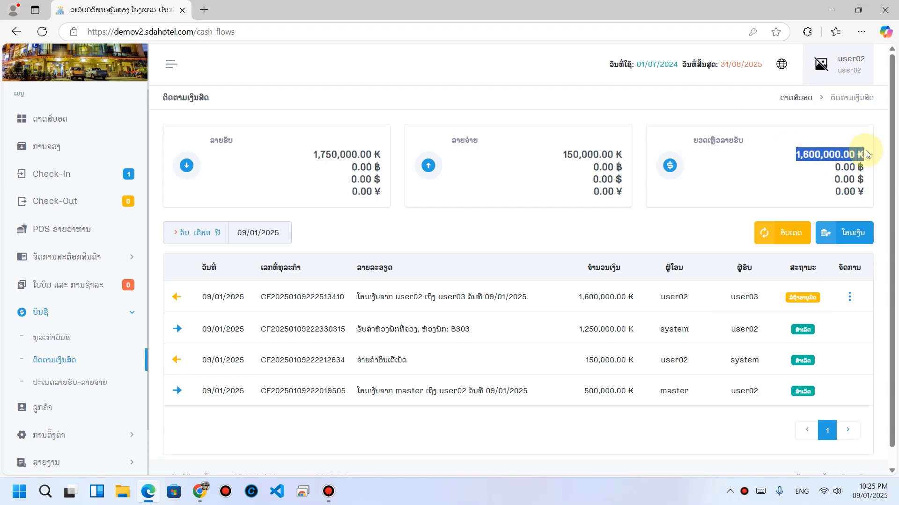
click(773, 173)
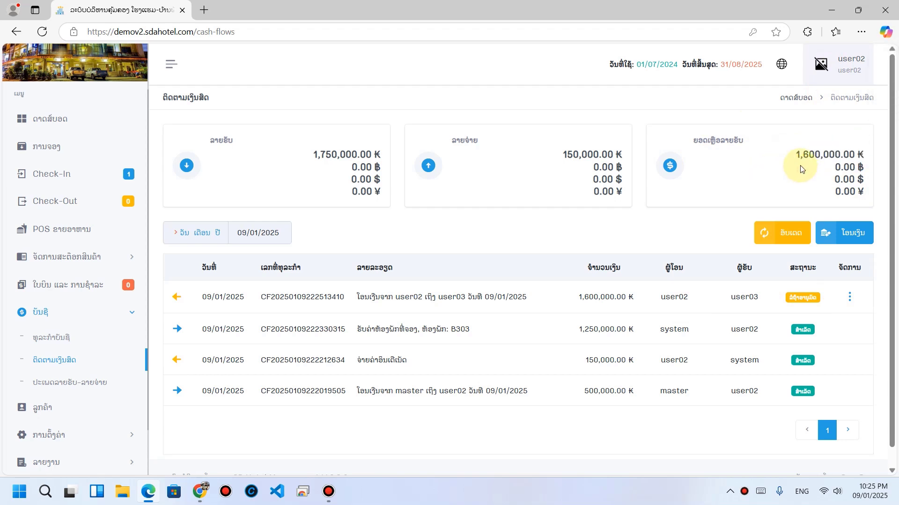
click(829, 71)
click(818, 99)
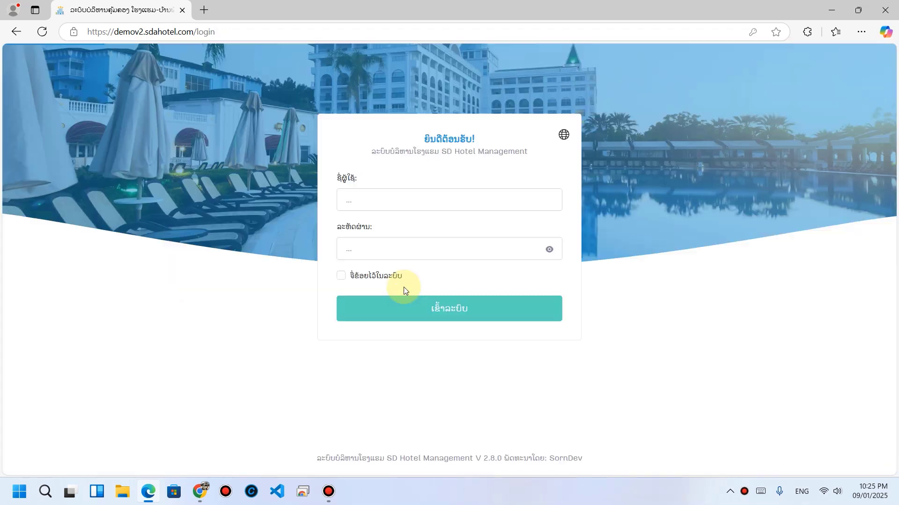
Step: Sign in as user03, dismiss the save-password prompt, and open cash-flow tracking
click(382, 270)
text(u)
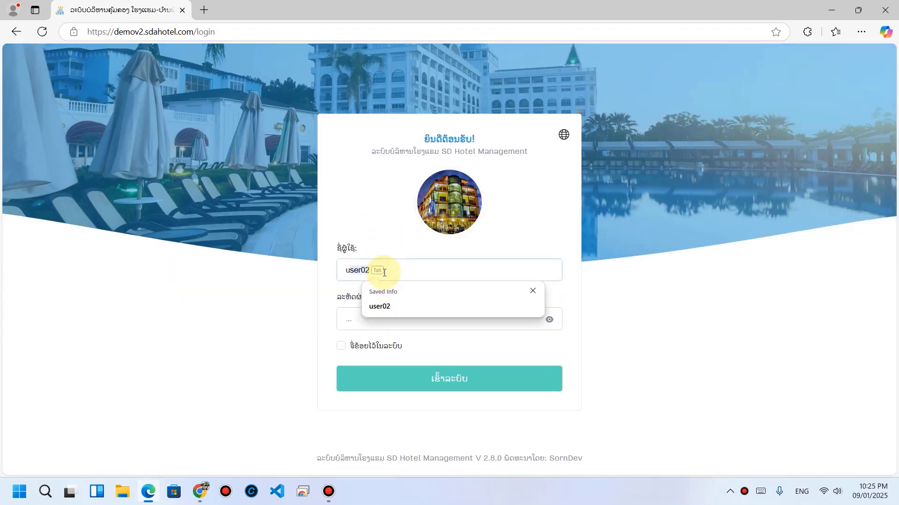
text(ser03)
key(Tab)
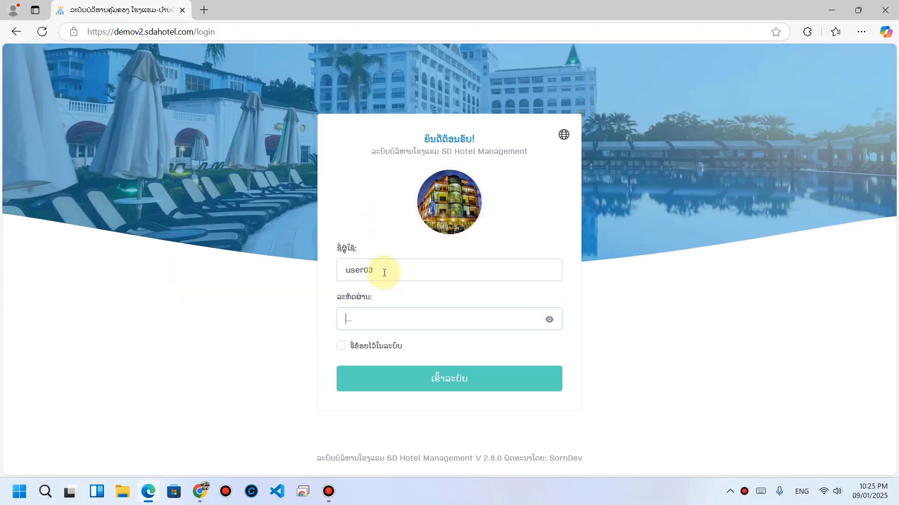
text(••)
key(BackSpace)
key(BackSpace)
text(••••)
key(Return)
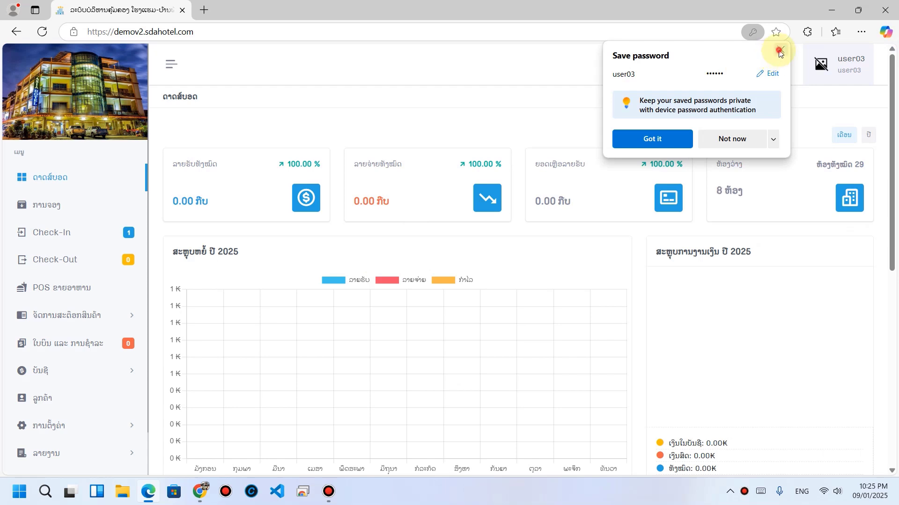
click(780, 50)
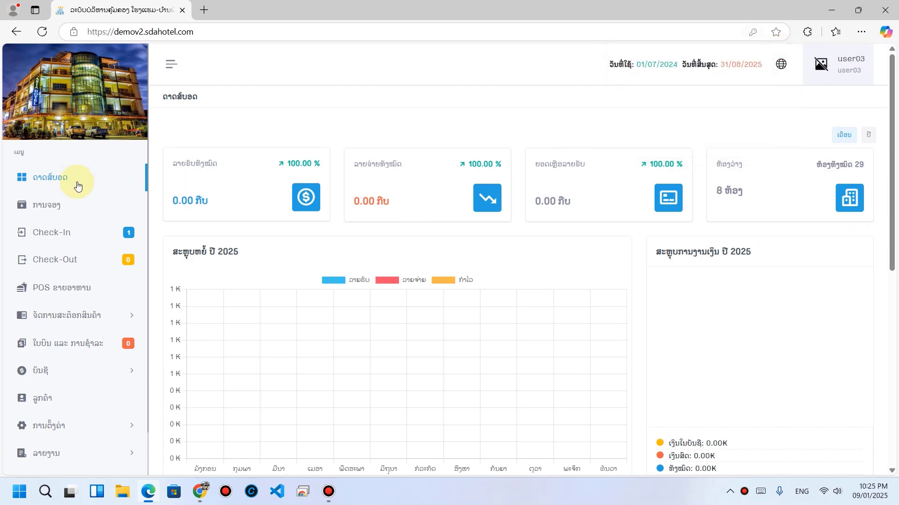
click(56, 374)
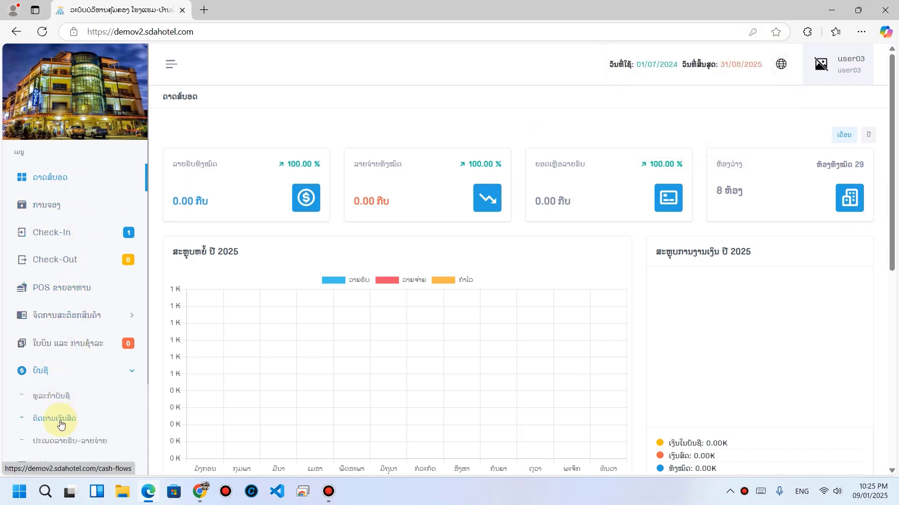
click(59, 420)
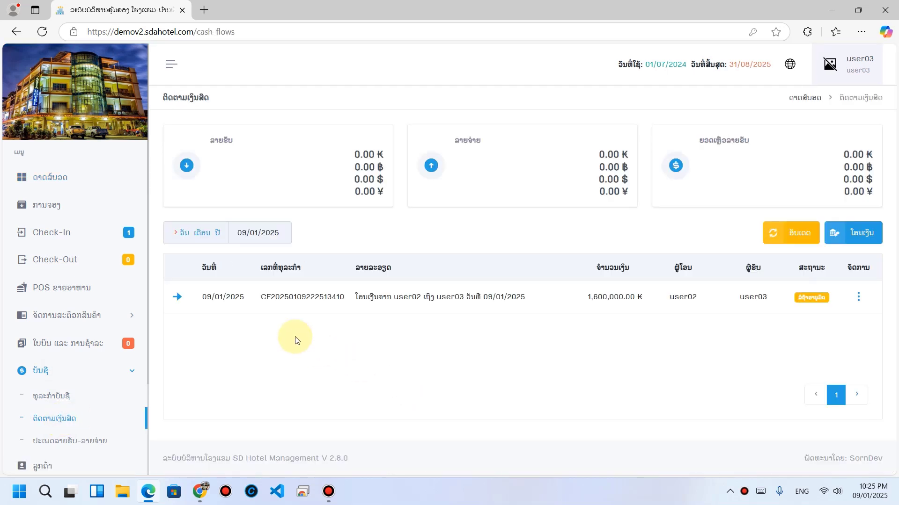
Step: Approve user02's pending 1,600,000 ₭ transfer through the row's action menu on the cash-flow page
double_click(412, 298)
click(474, 304)
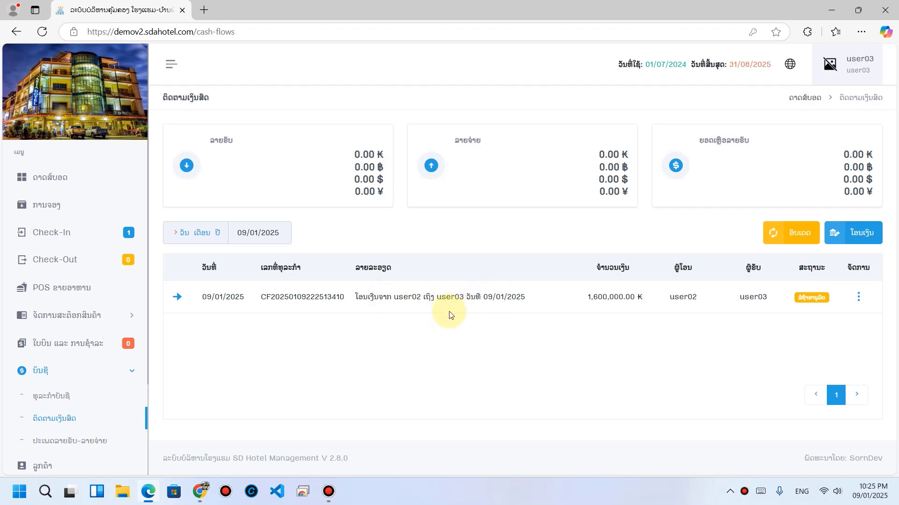
click(65, 397)
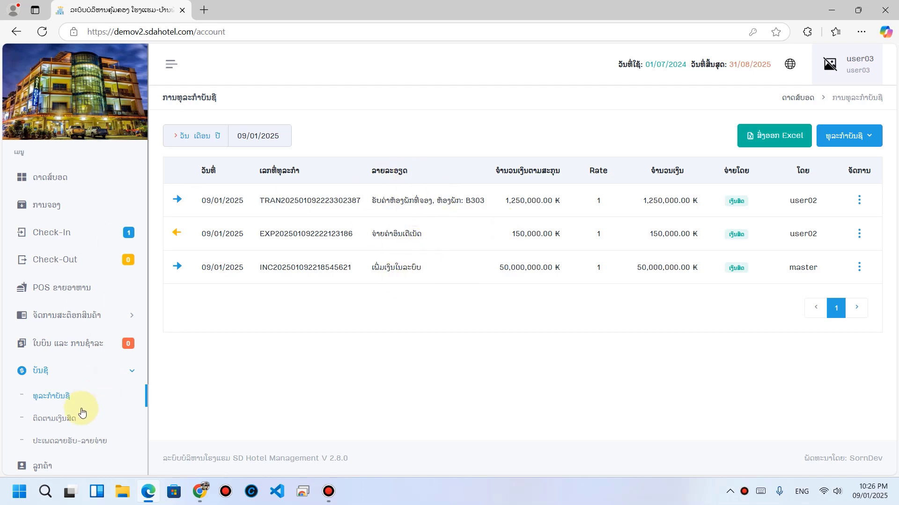
click(66, 418)
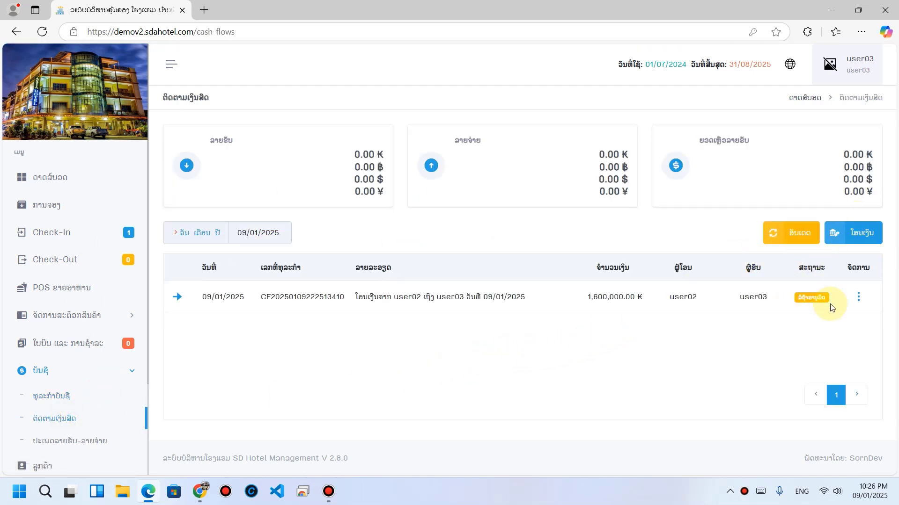
click(855, 299)
click(807, 322)
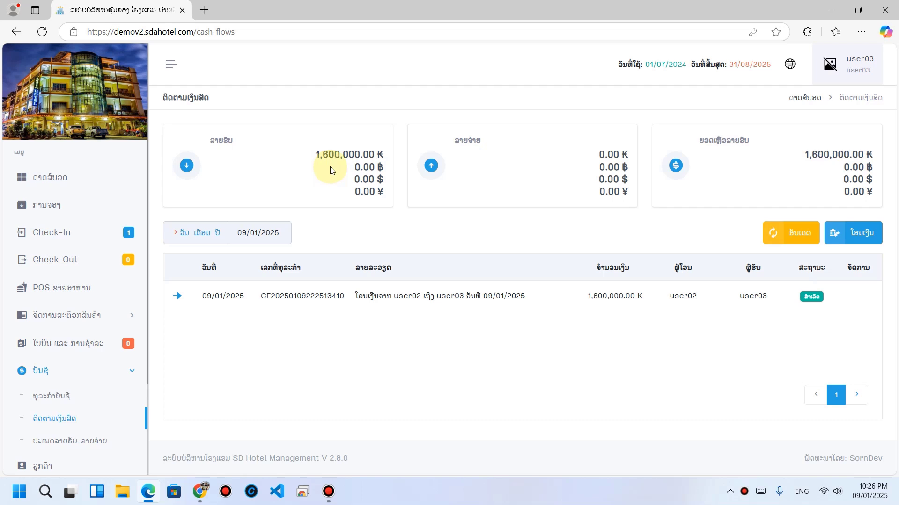
scroll(36, 265, down, 3)
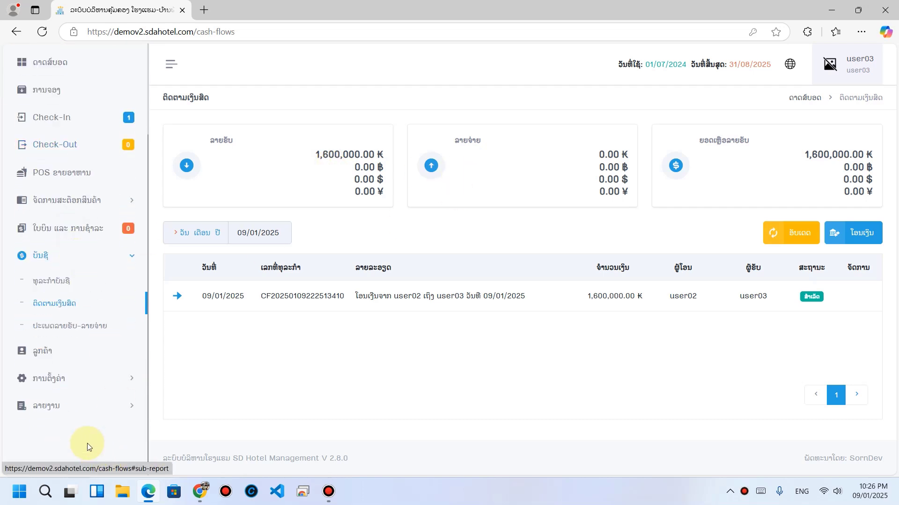
Step: Open the cashier cash-flow report for user02
click(74, 407)
scroll(78, 274, down, 2)
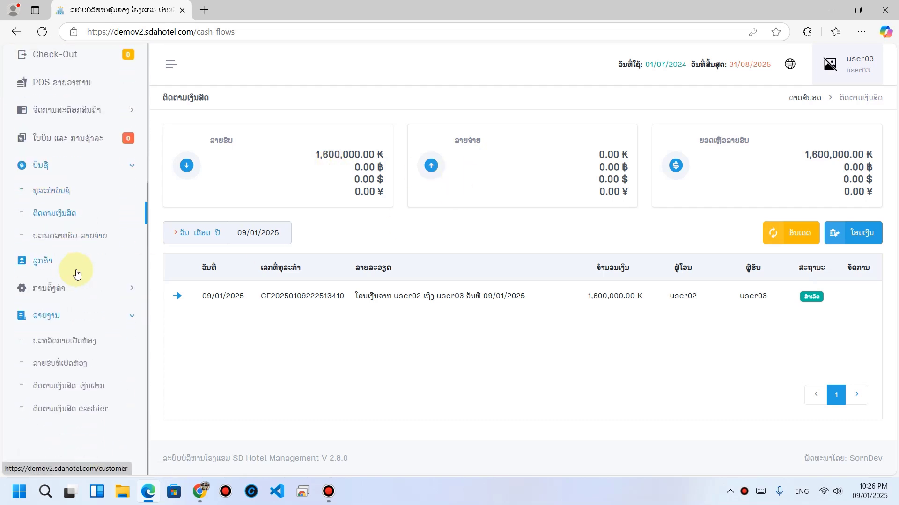
click(68, 413)
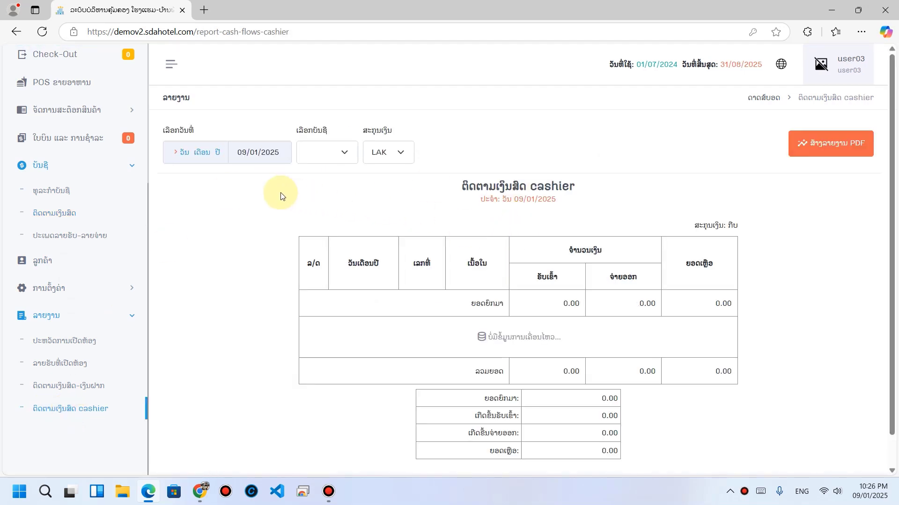
click(343, 151)
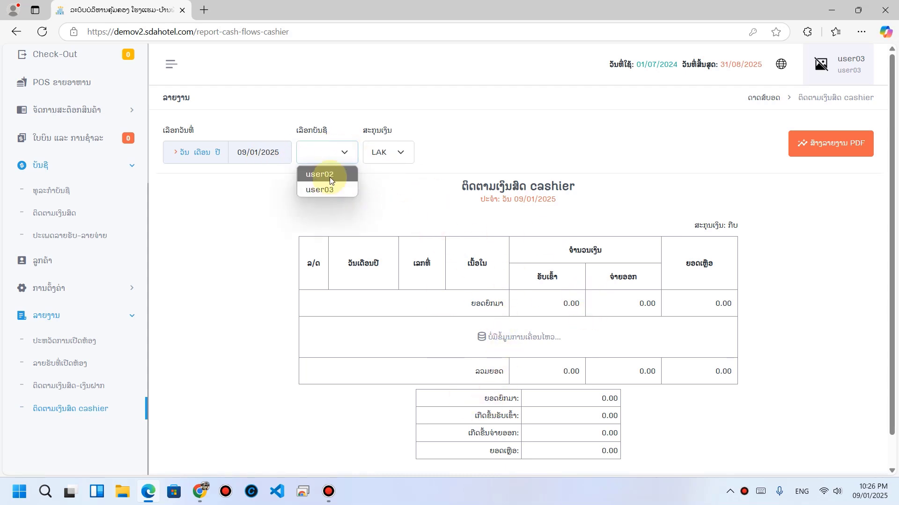
click(317, 175)
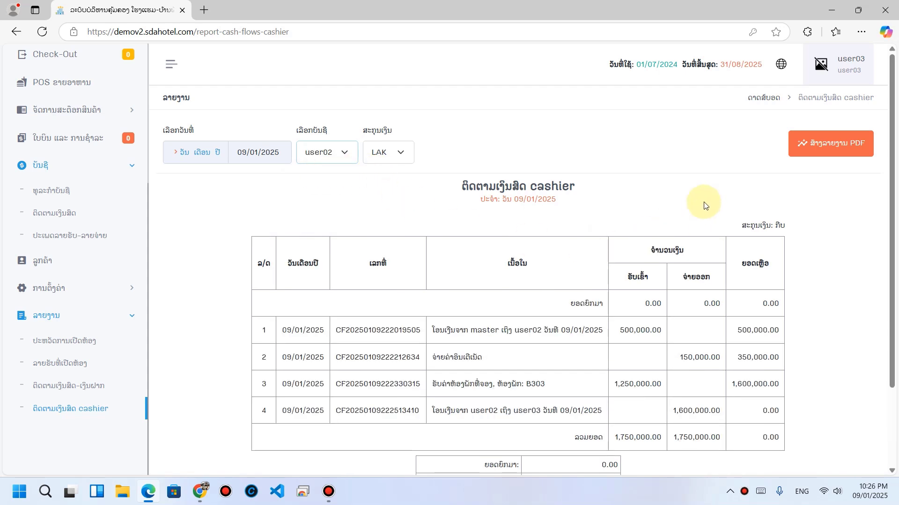
Step: Review user02's report rows: 150,000.00 expense, 1,250,000.00 room receipt, 1,600,000 transfer
drag(548, 330, 651, 330)
click(762, 338)
scroll(762, 338, down, 3)
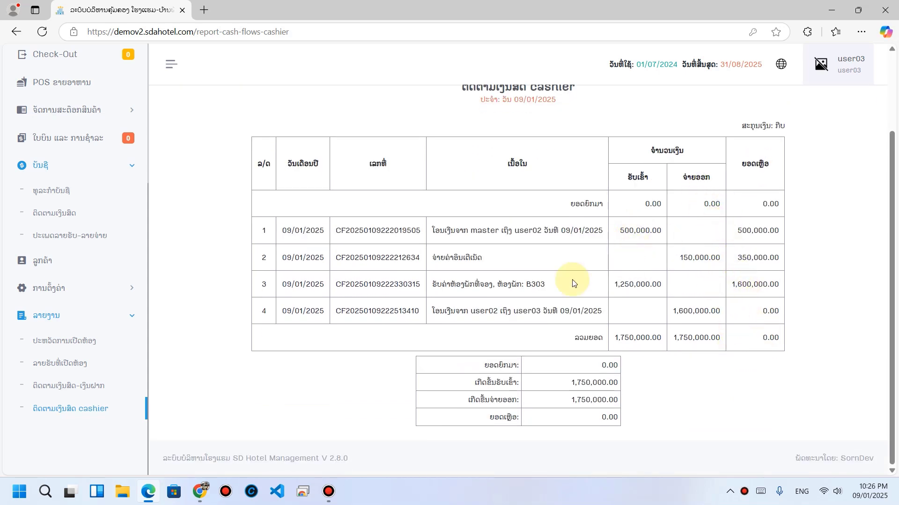
drag(691, 265, 716, 263)
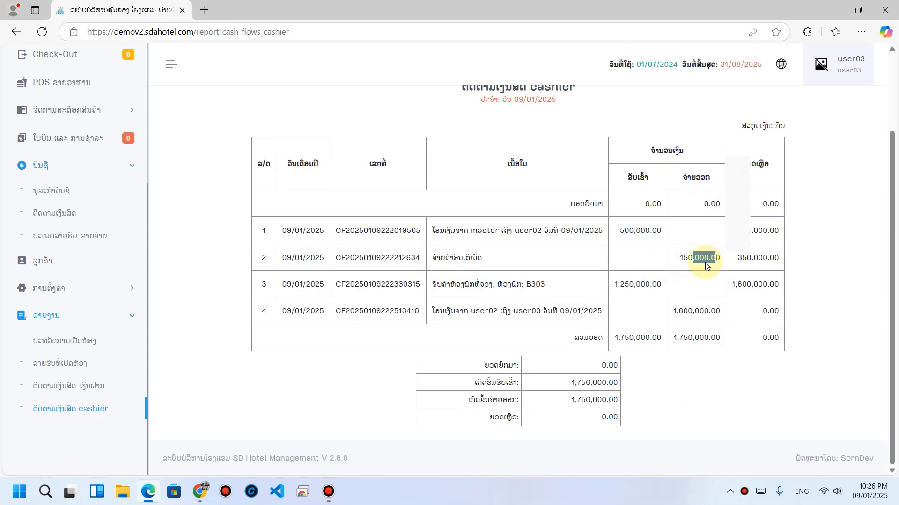
drag(462, 257, 515, 257)
drag(696, 262, 715, 262)
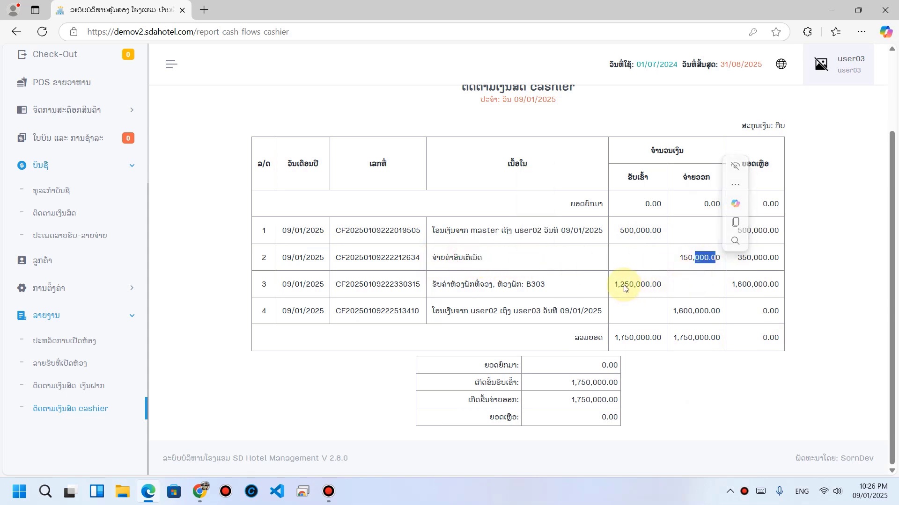
drag(457, 284, 546, 284)
drag(640, 286, 662, 285)
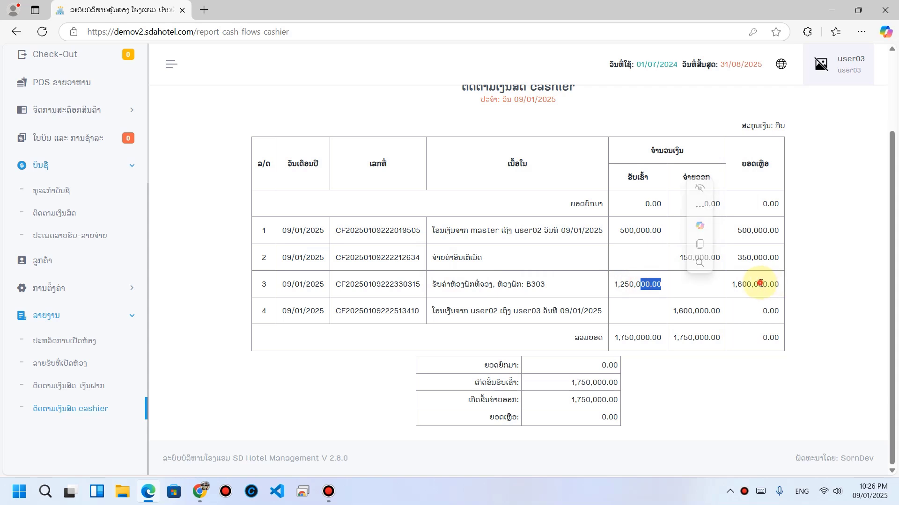
drag(731, 285, 766, 285)
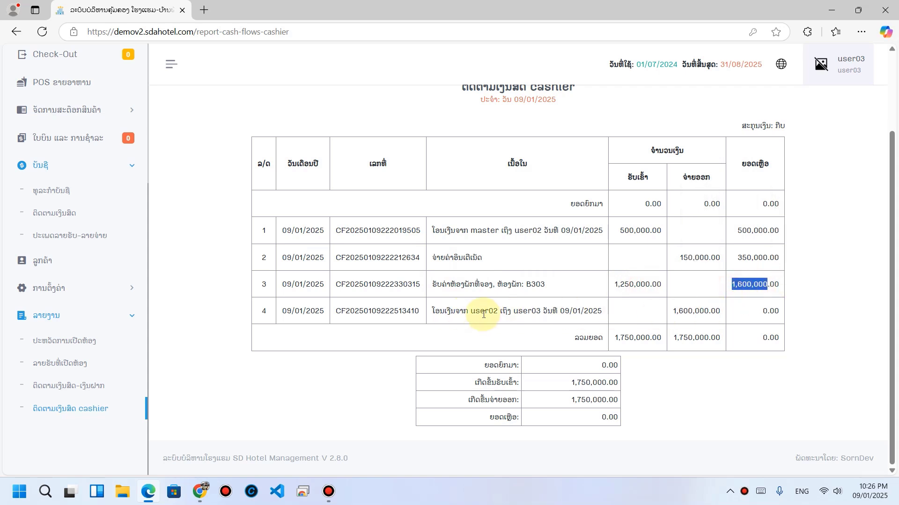
drag(479, 313, 605, 310)
drag(678, 311, 709, 310)
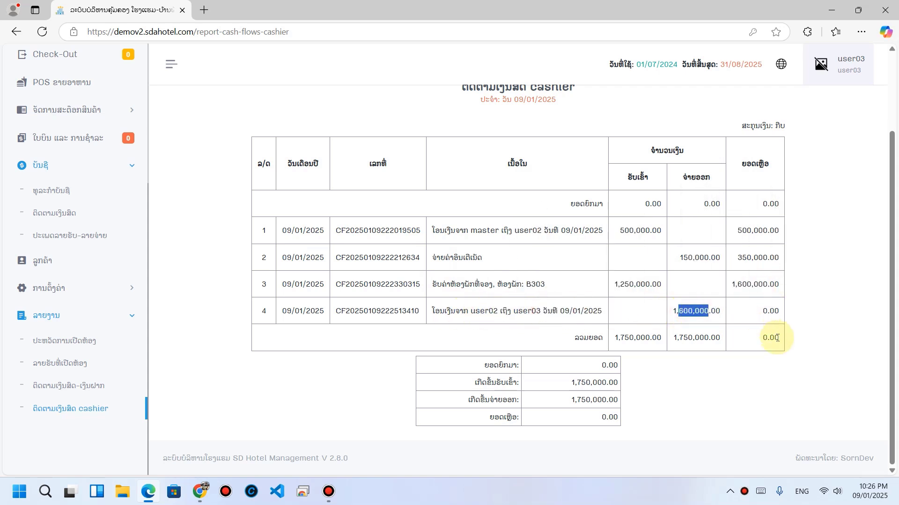
Step: Confirm the 1,750,000.00 received and paid totals, then reopen the account list
scroll(517, 325, up, 3)
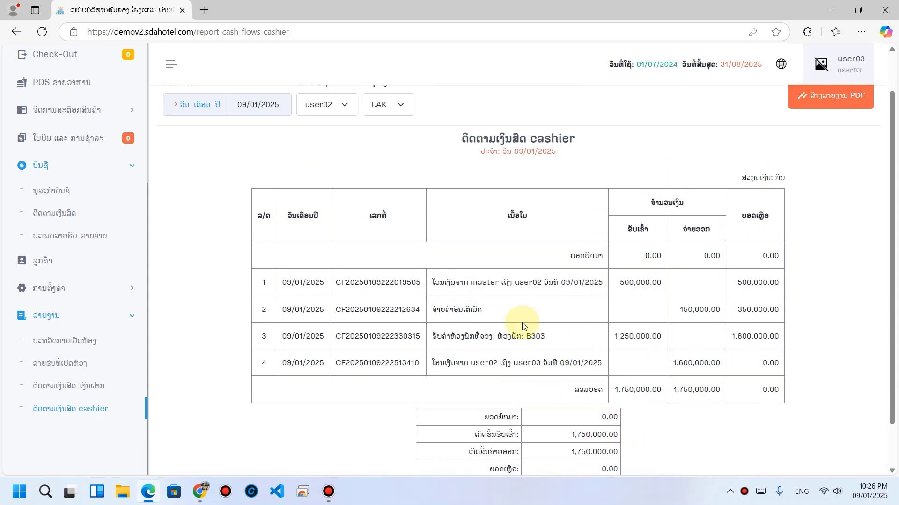
scroll(611, 307, down, 3)
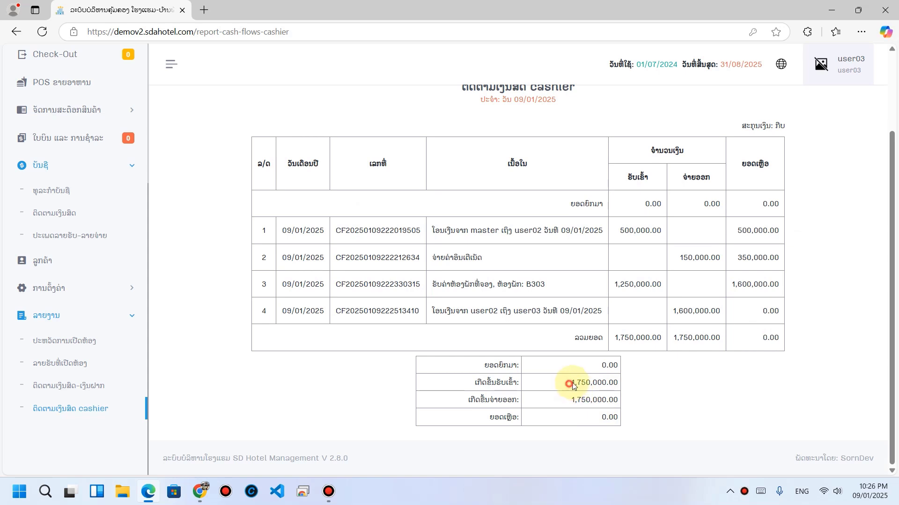
drag(569, 383, 611, 411)
click(648, 407)
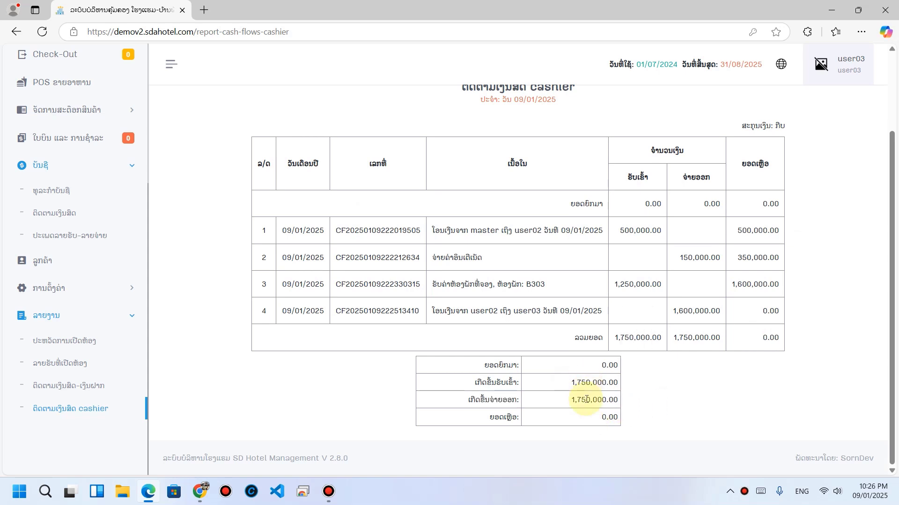
scroll(613, 388, up, 3)
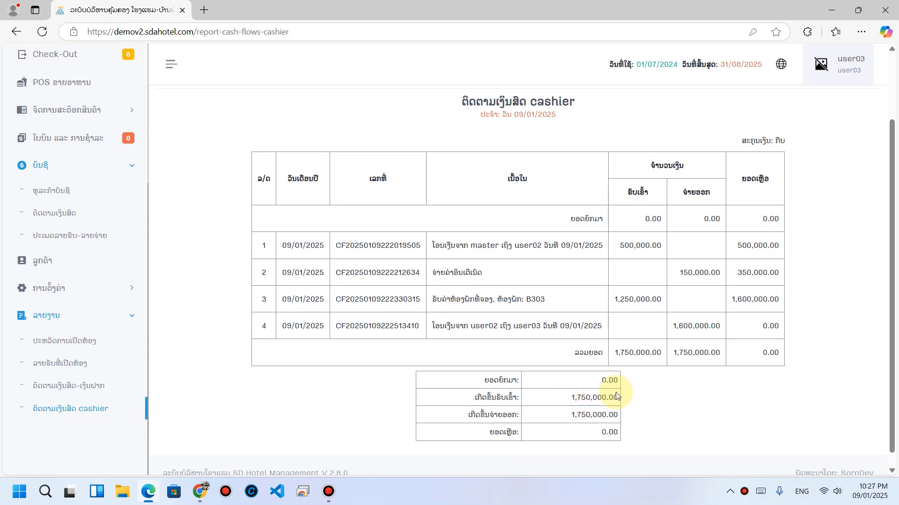
click(343, 160)
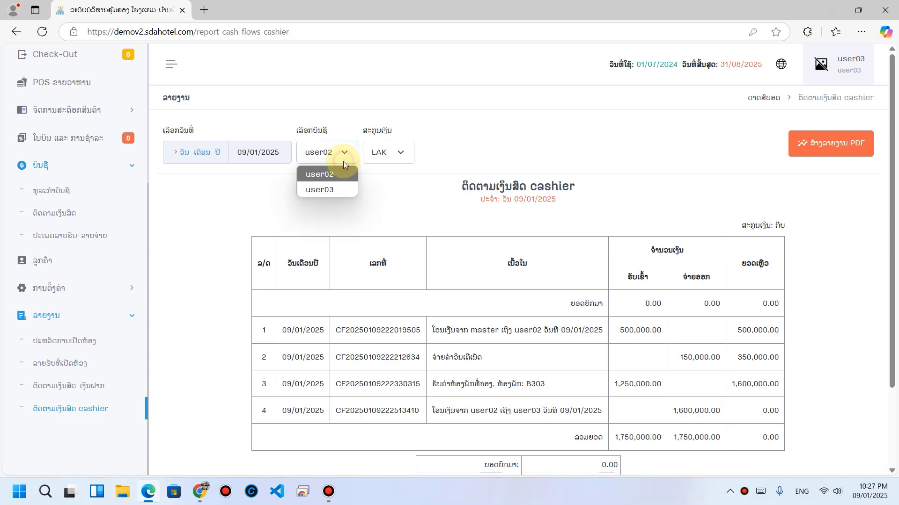
Step: Switch the cashier report to user03, showing the 1,600,000.00 receipt from user02
click(338, 189)
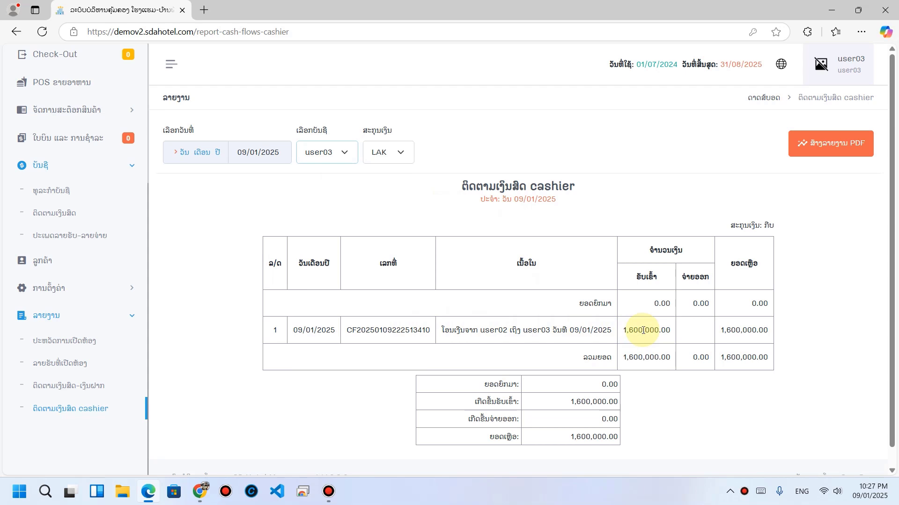
double_click(494, 330)
drag(543, 333, 632, 347)
click(652, 346)
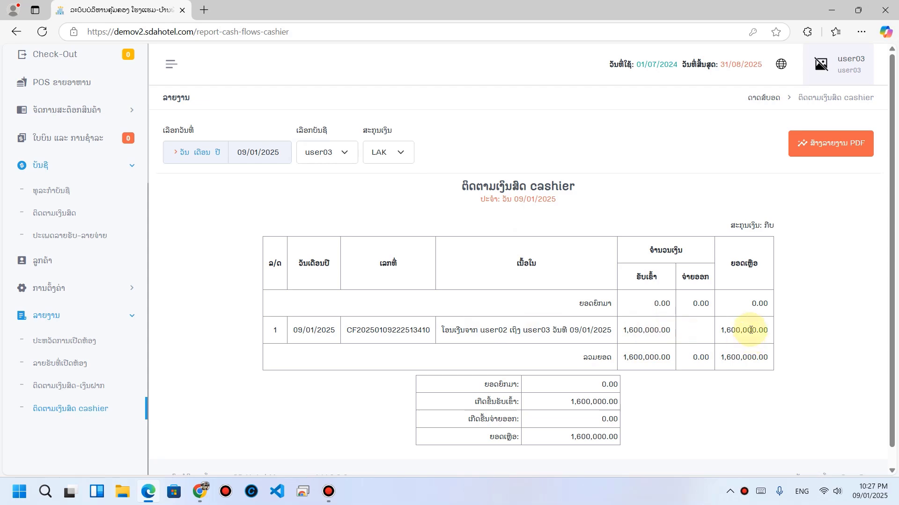
Step: As master, review the permissions of the master user type in user management
click(199, 491)
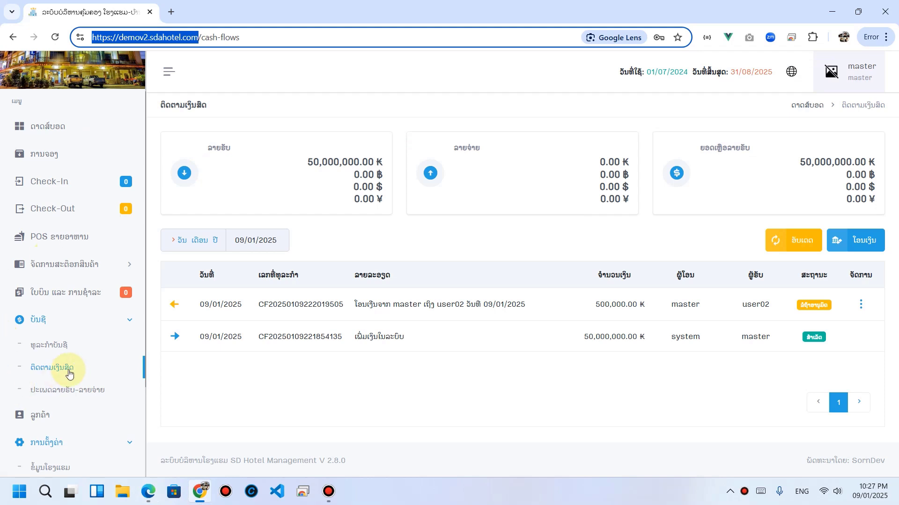
scroll(70, 388, down, 3)
click(57, 385)
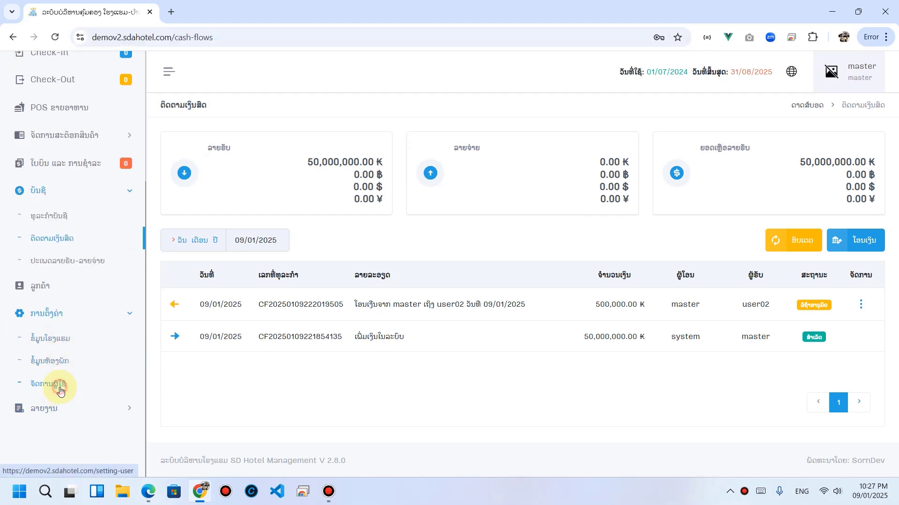
click(280, 146)
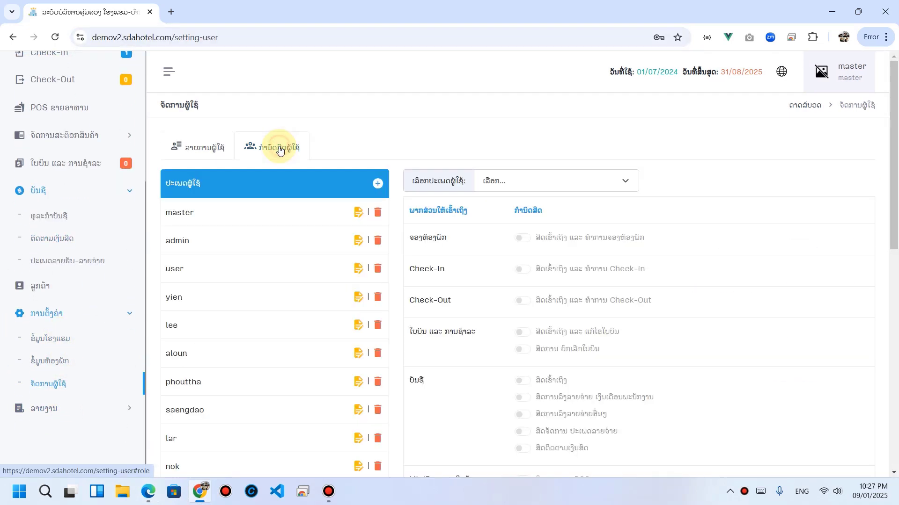
click(504, 186)
click(512, 217)
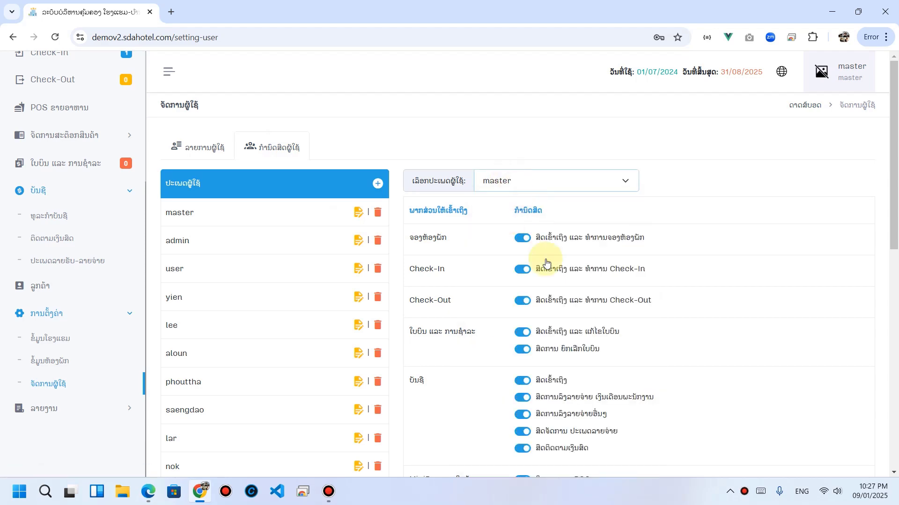
scroll(550, 297, down, 2)
scroll(554, 311, down, 3)
scroll(274, 225, up, 5)
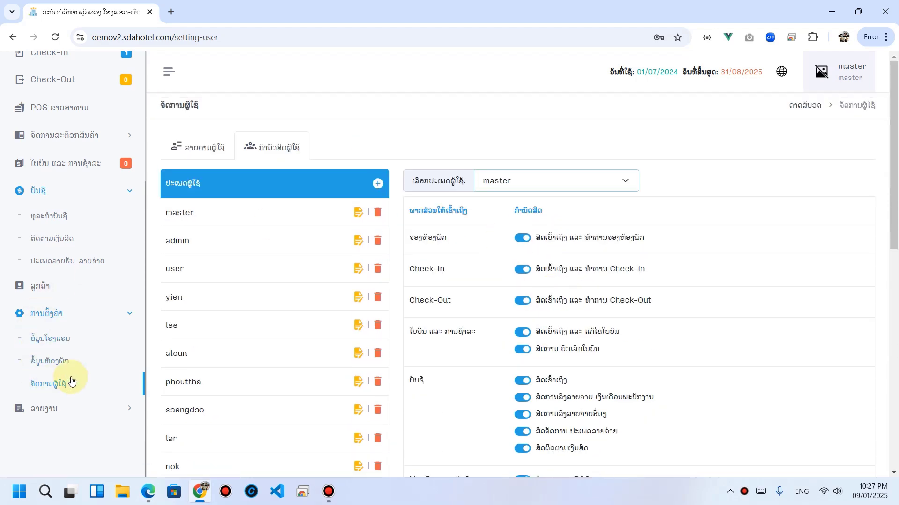
Step: Edit the master user, enable ສາມາດໂອນເງິນໄດ້ (money transfer), and save
click(199, 143)
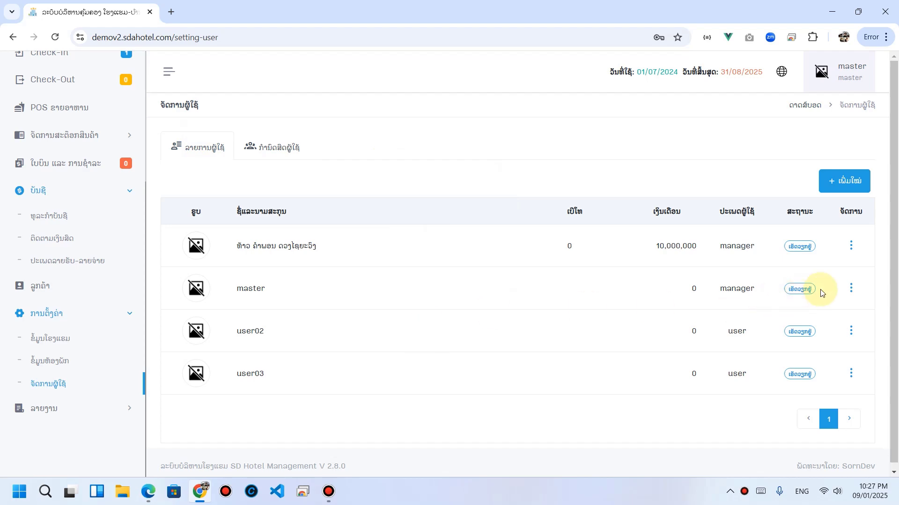
click(850, 287)
click(815, 316)
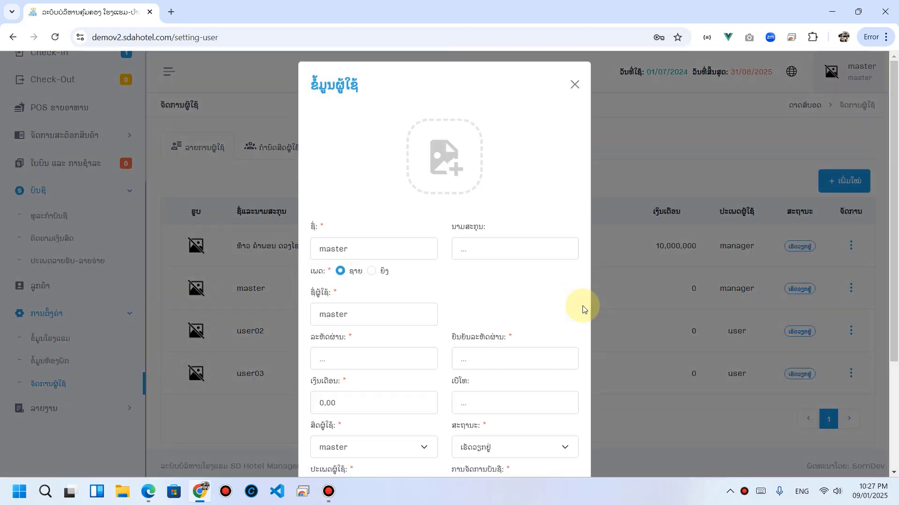
scroll(566, 313, down, 3)
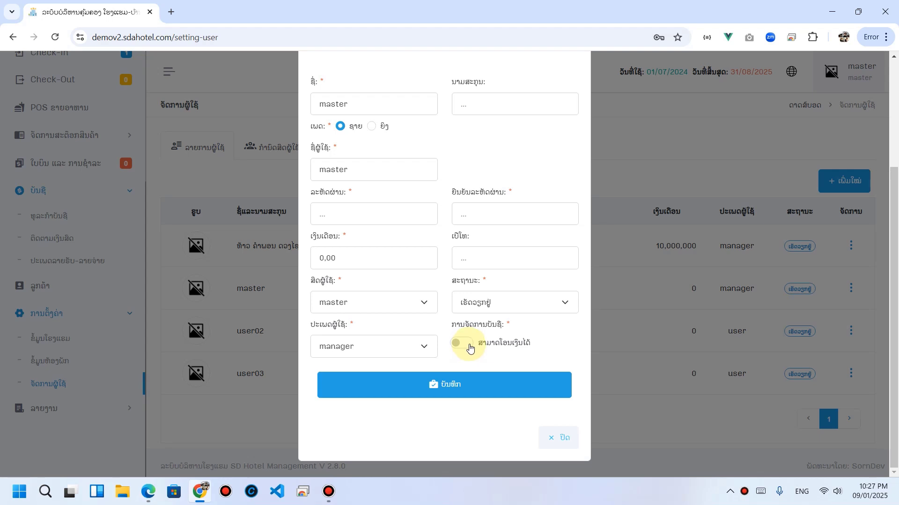
scroll(467, 345, up, 3)
scroll(472, 354, down, 3)
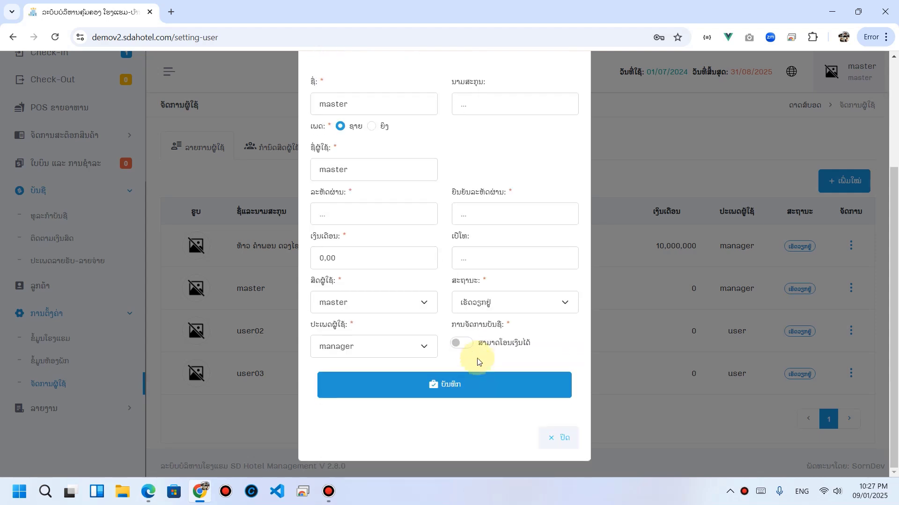
click(460, 347)
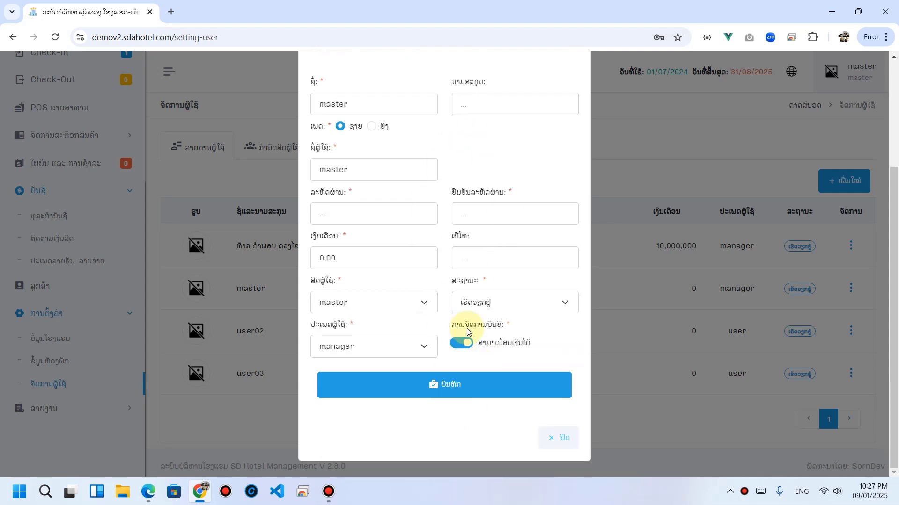
click(459, 384)
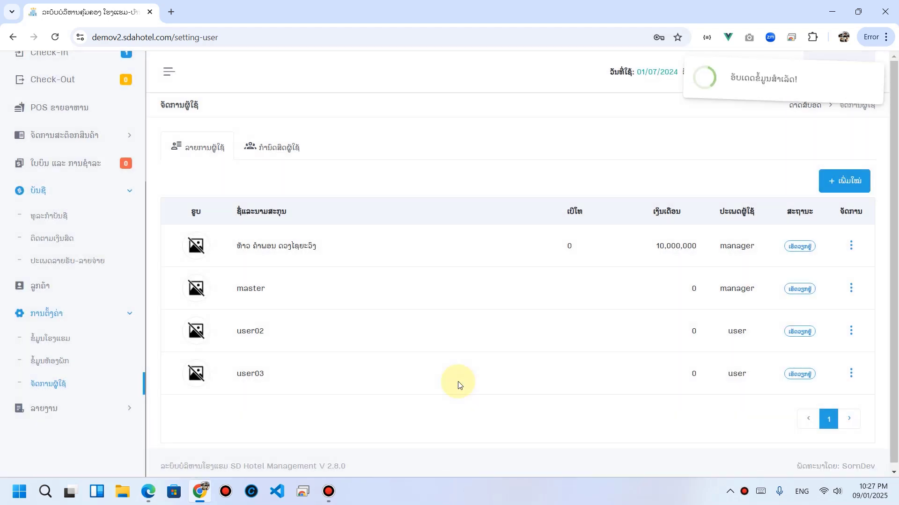
click(148, 492)
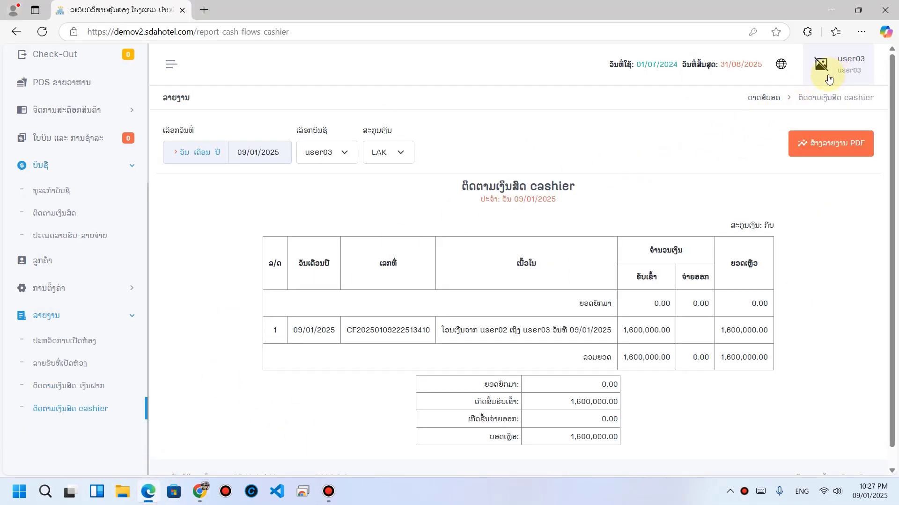
Step: Check user03's 1,600,000 ₭ cash-flow balance, then go to the room booking page
click(50, 219)
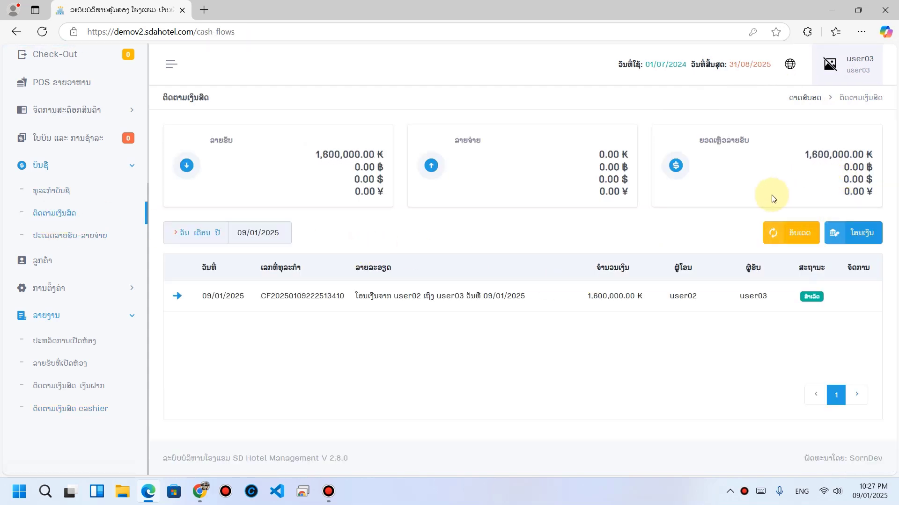
scroll(93, 225, up, 5)
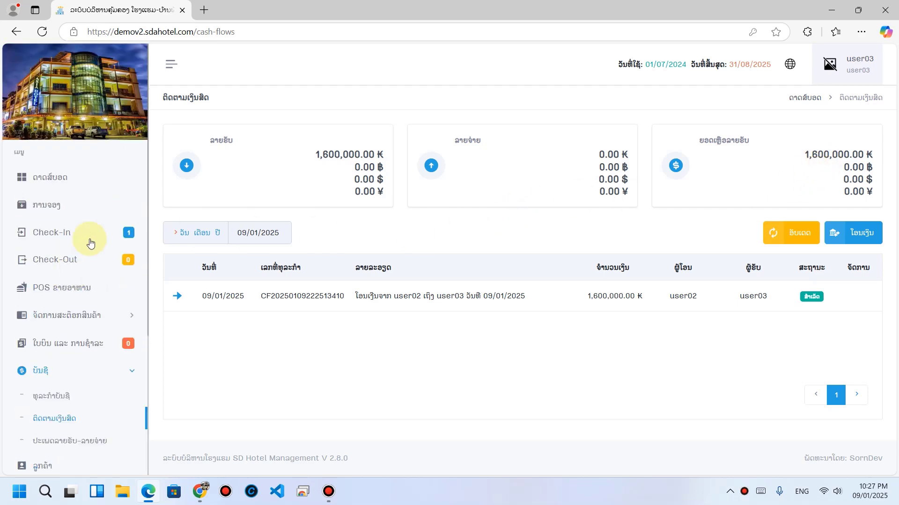
click(45, 205)
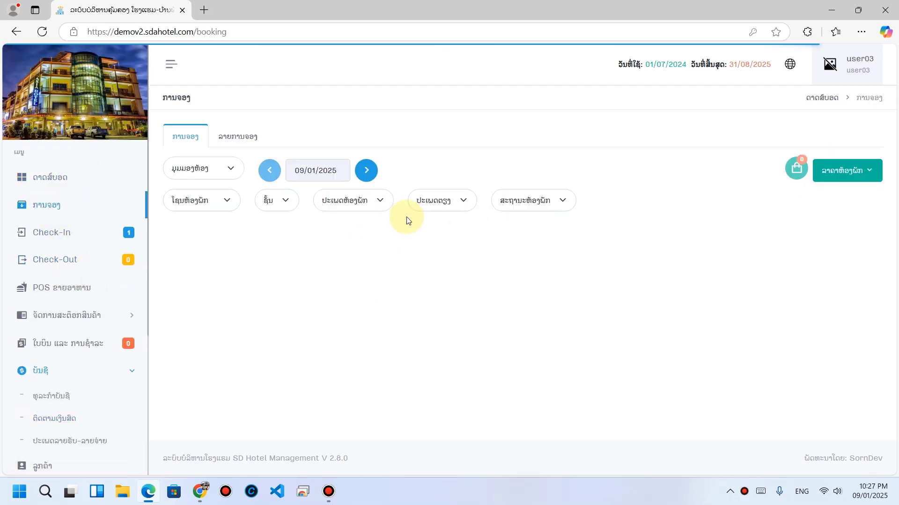
Step: Book room B304 for a male guest, 13–17 January, entering the guest's name and phone number
click(358, 272)
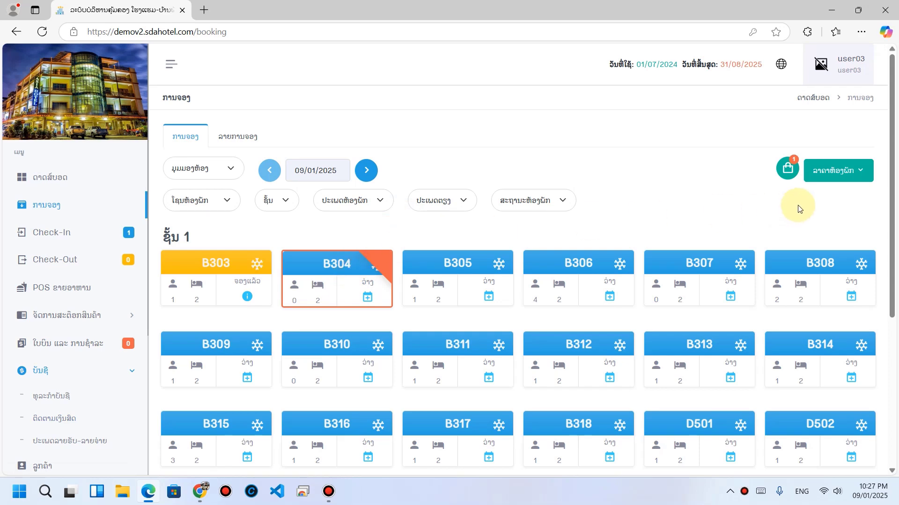
click(788, 168)
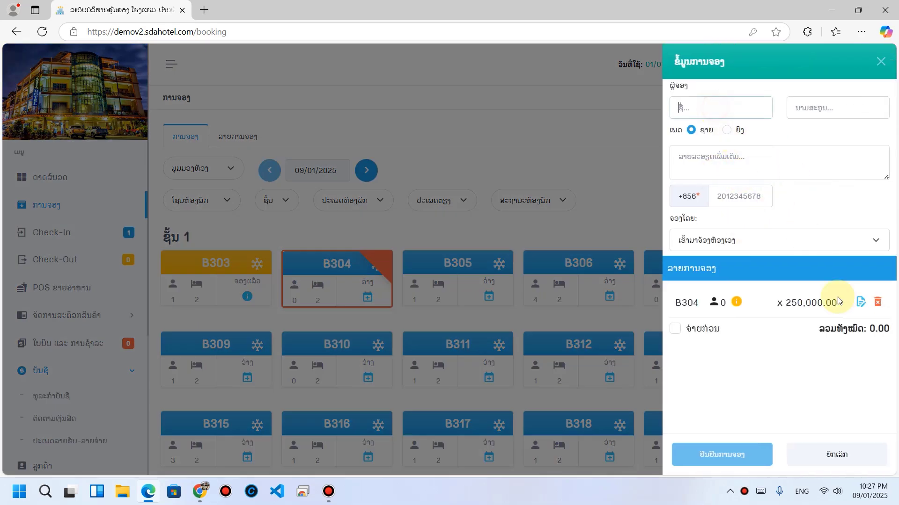
click(860, 301)
click(198, 146)
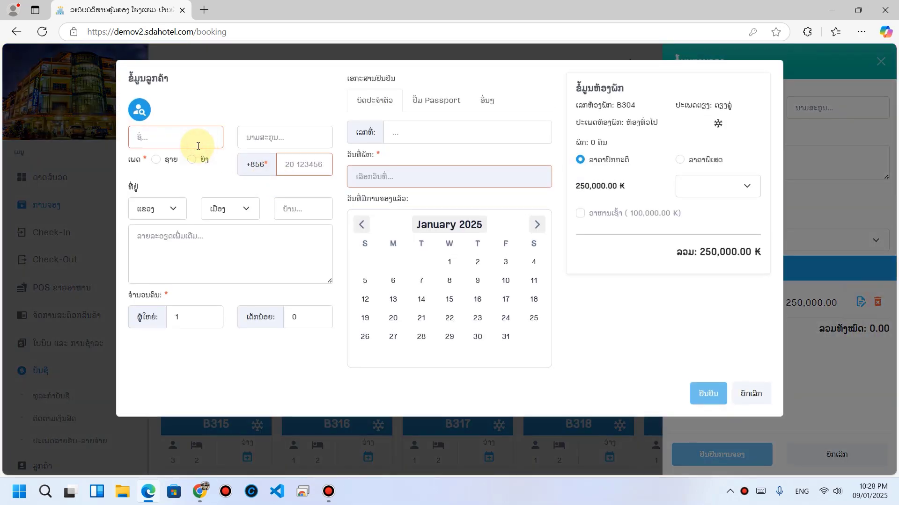
text(jo)
click(156, 159)
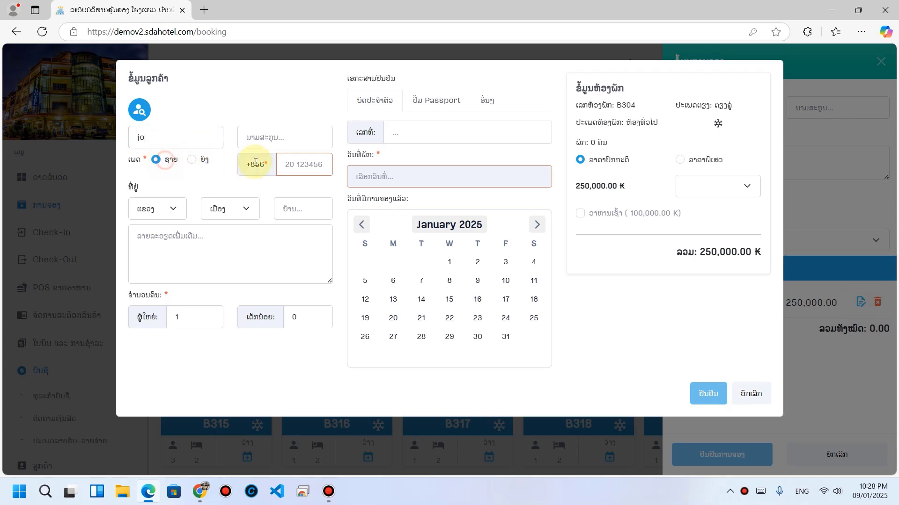
click(289, 164)
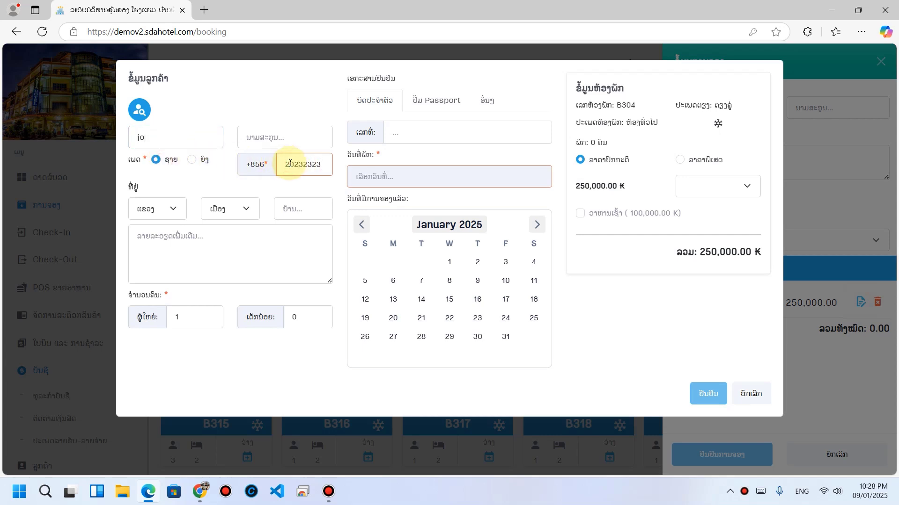
click(419, 177)
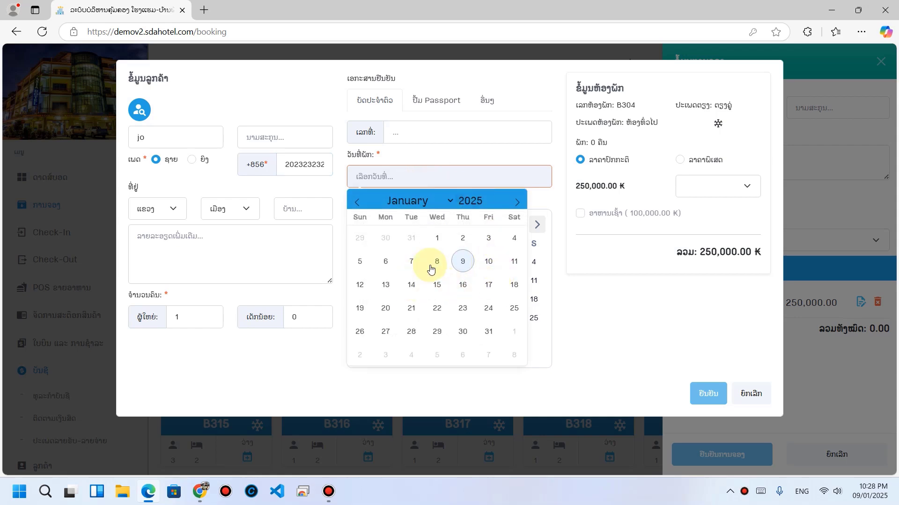
click(386, 287)
click(488, 285)
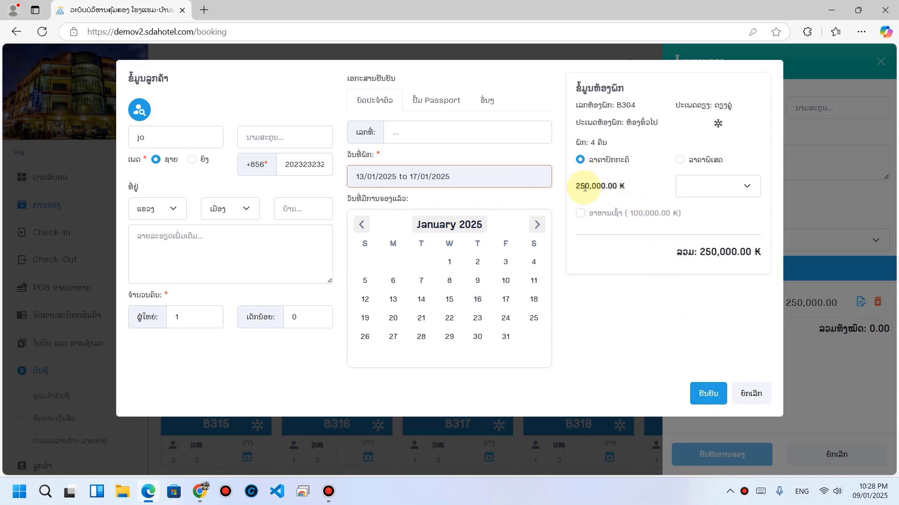
drag(580, 186, 648, 189)
click(708, 392)
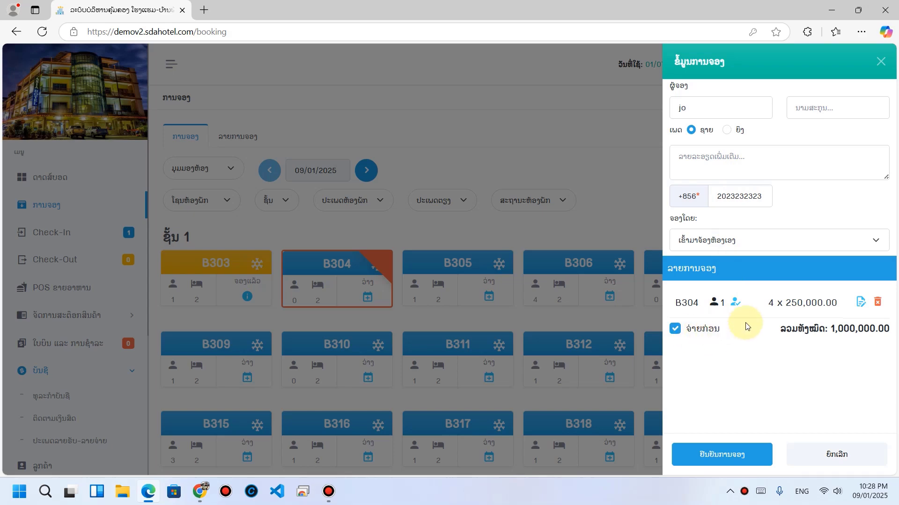
Step: Pay the 1,000,000 K room total in cash, then preview and cancel the receipt print
click(721, 459)
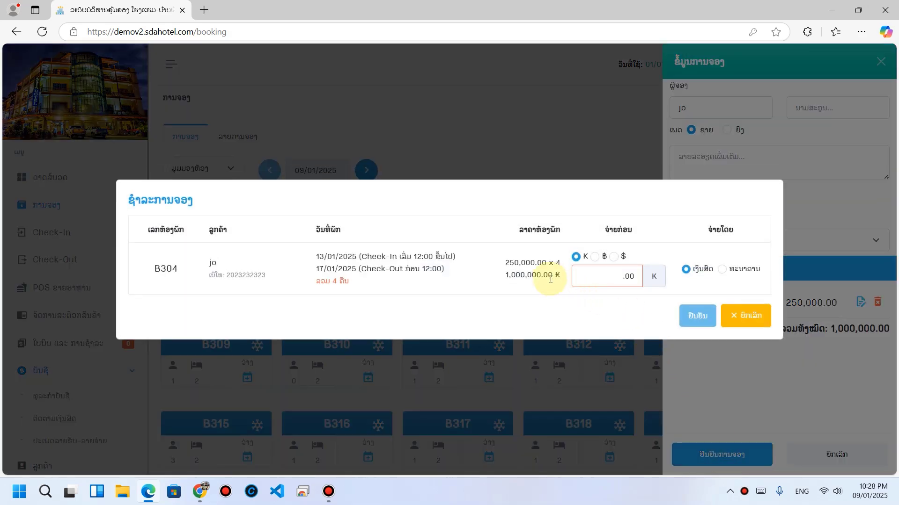
drag(503, 276, 560, 307)
click(582, 277)
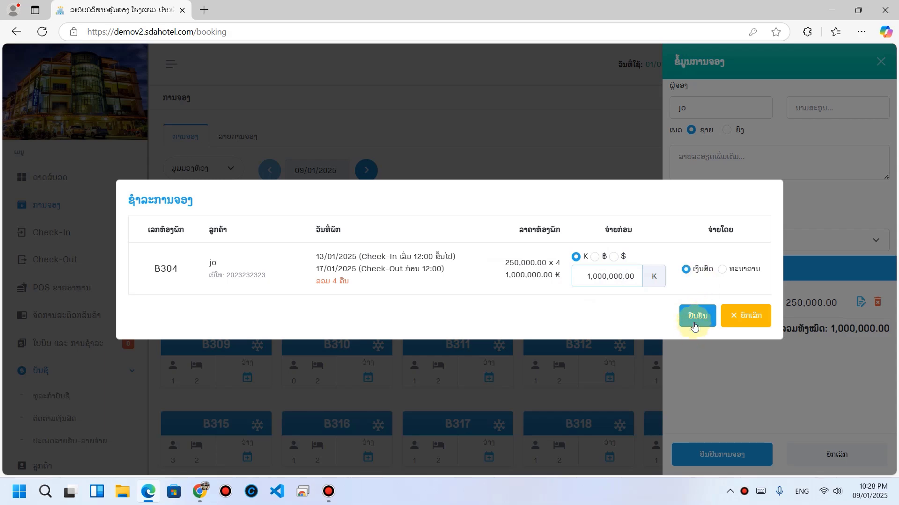
click(695, 321)
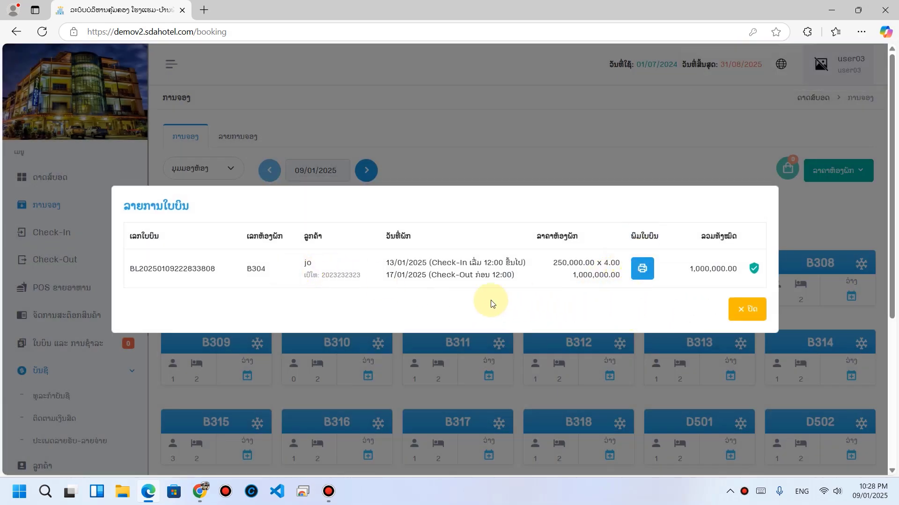
click(642, 270)
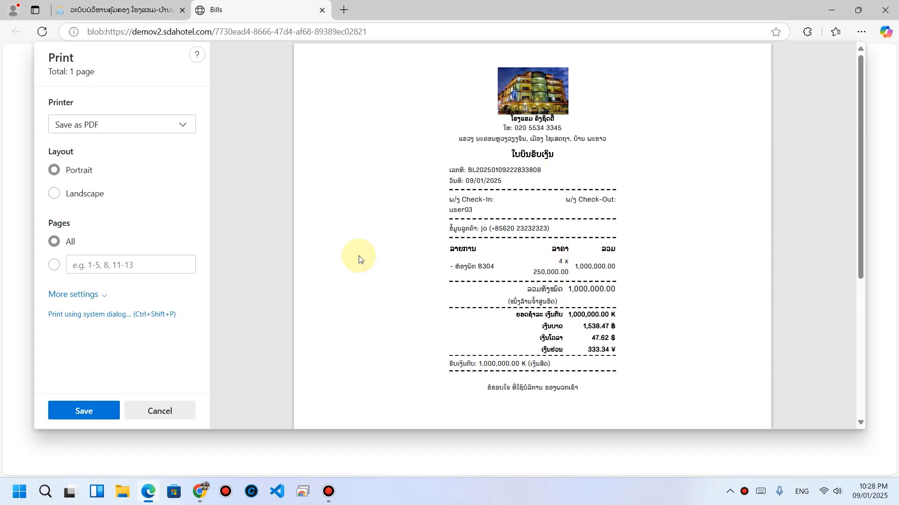
click(174, 417)
Step: Check the B304 payment amount and recorder in the account transactions list
click(745, 308)
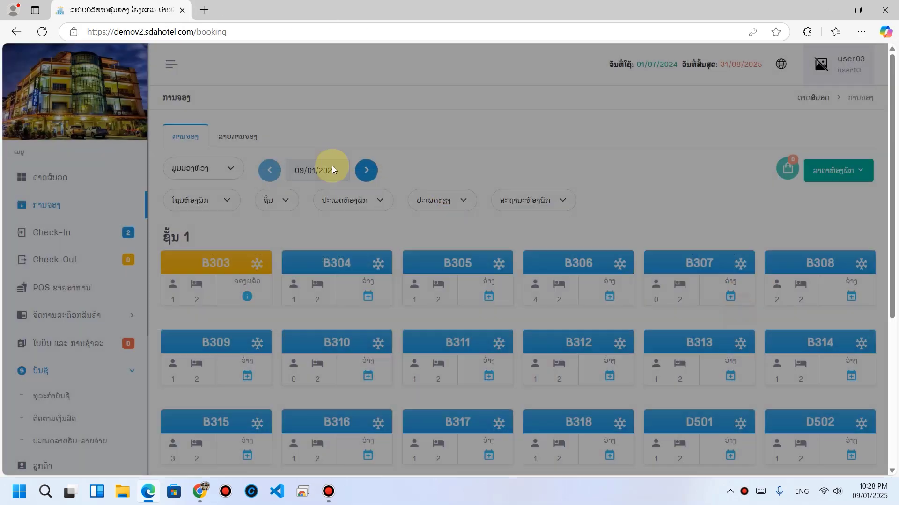
click(74, 398)
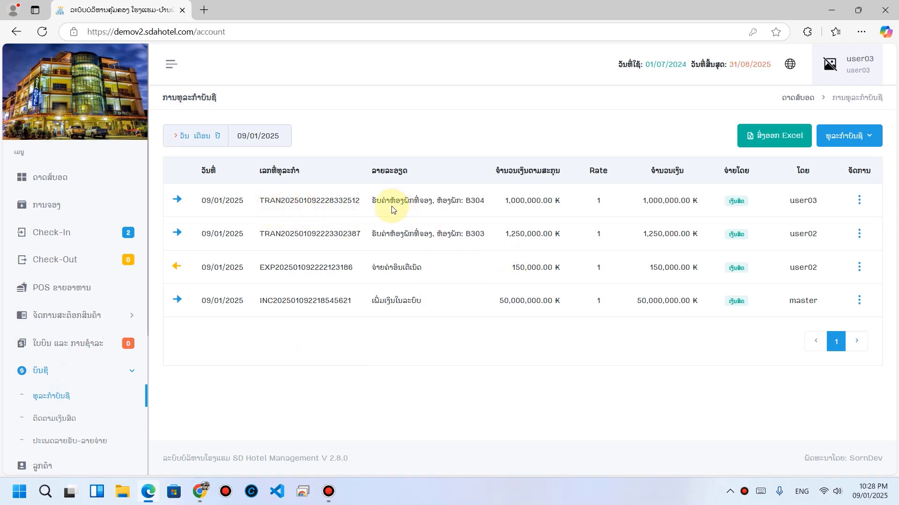
double_click(802, 202)
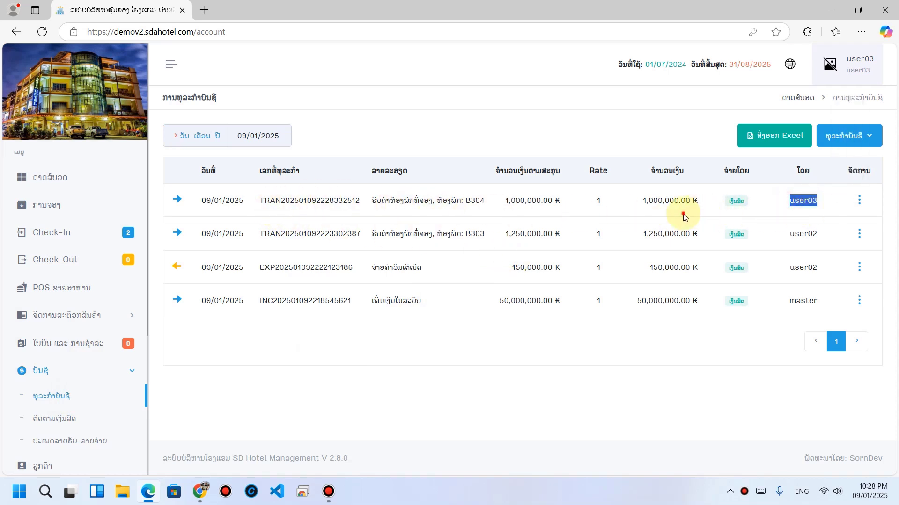
drag(641, 201, 684, 200)
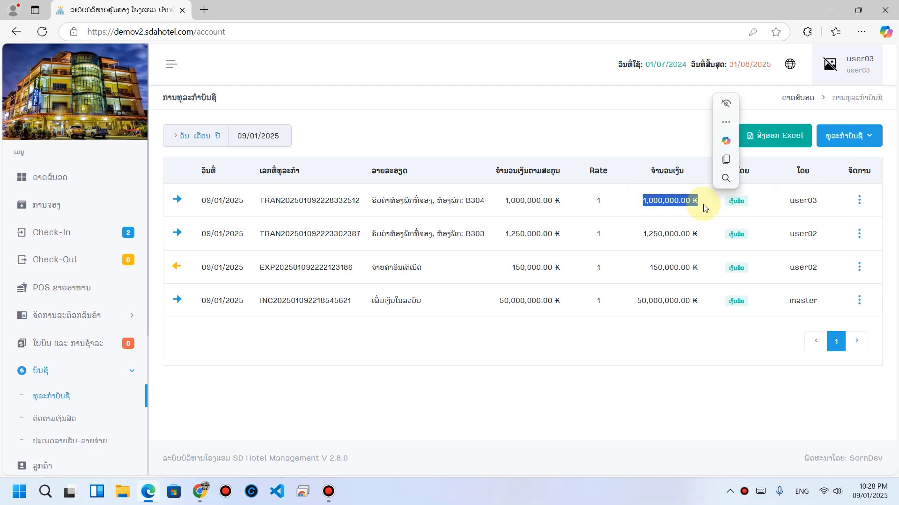
Step: Verify the 1,000,000.00 B304 room payment row on the cash-flow page
click(51, 421)
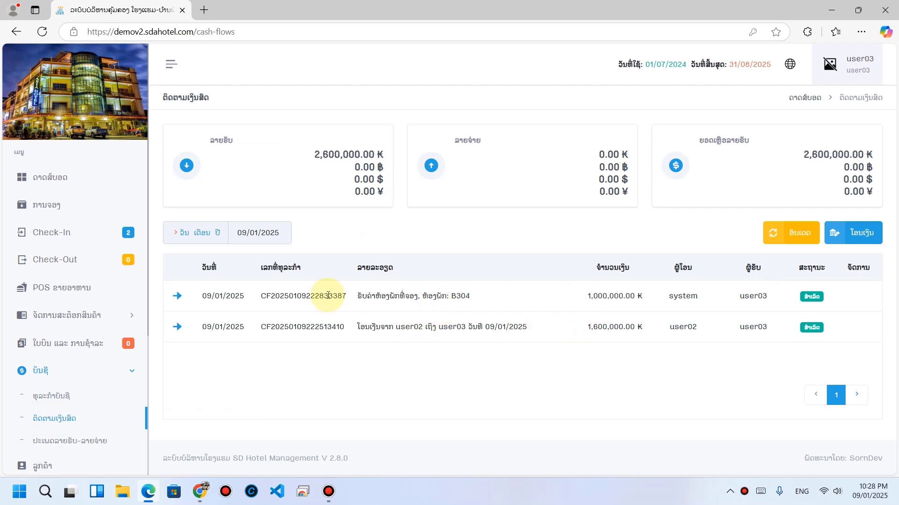
drag(365, 296, 487, 296)
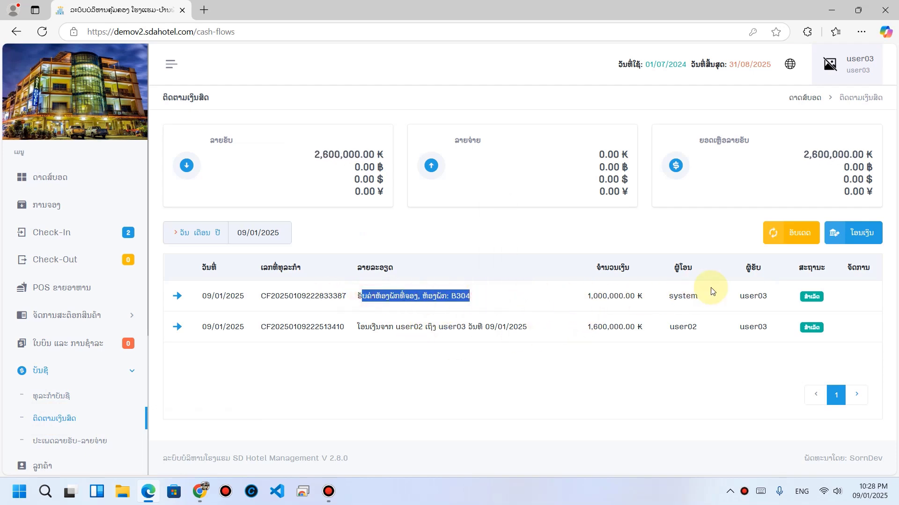
click(673, 297)
drag(585, 296, 634, 295)
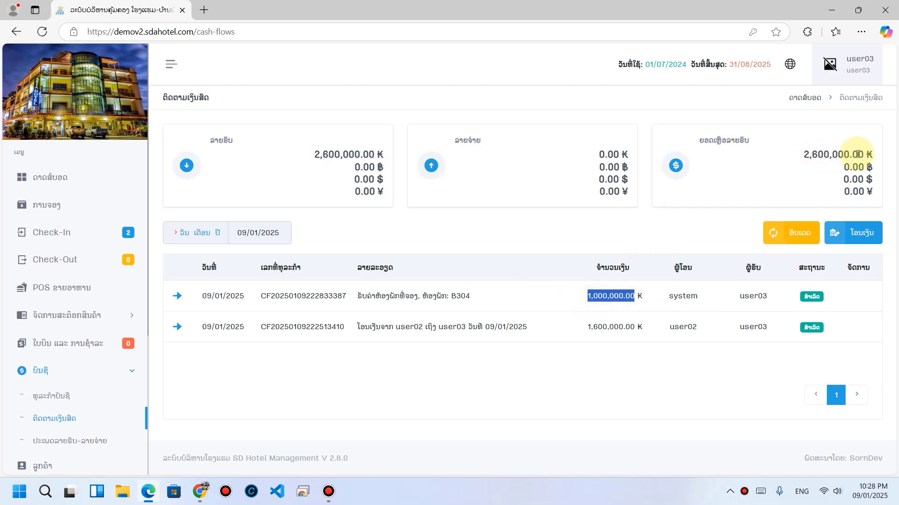
click(638, 351)
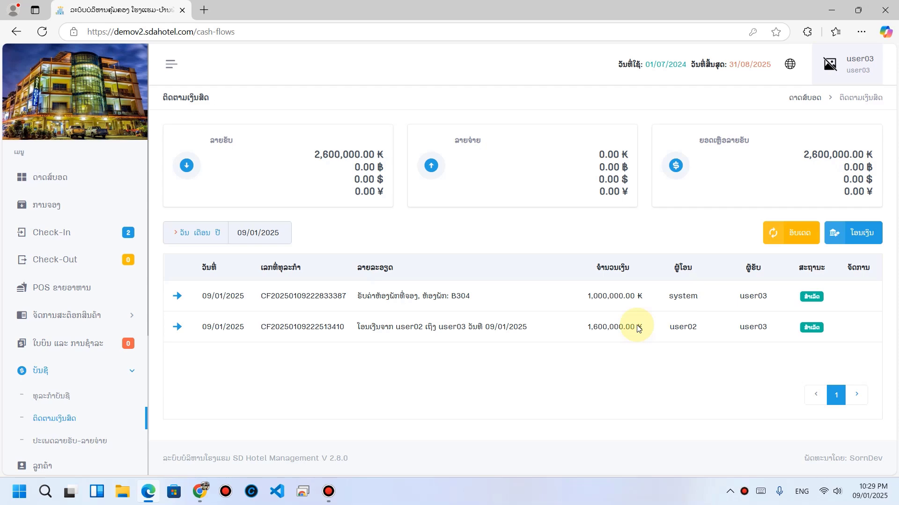
Step: Transfer 2,600,000 K from user03 to the master account and save it
click(867, 233)
click(401, 215)
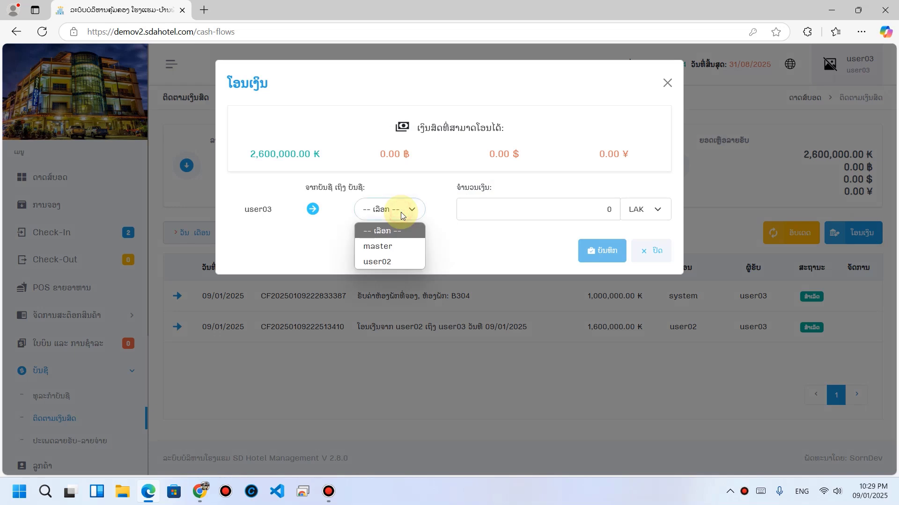
click(383, 248)
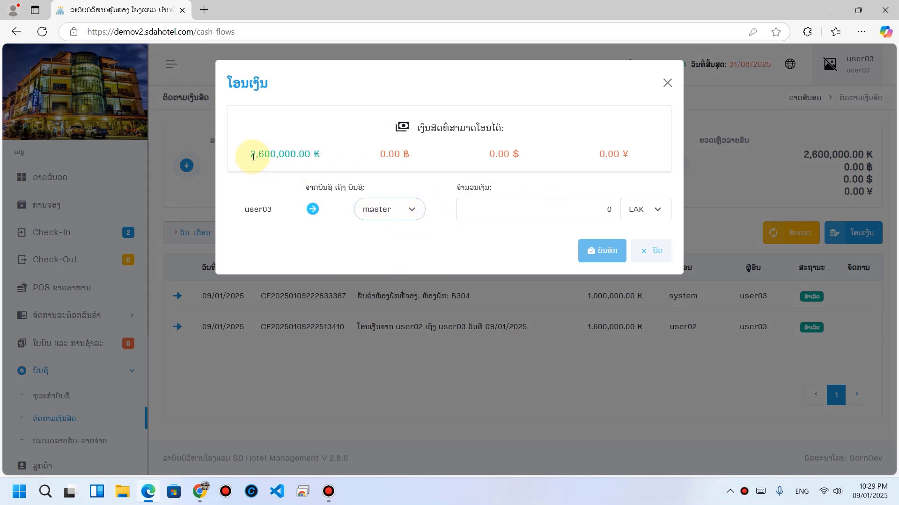
double_click(587, 209)
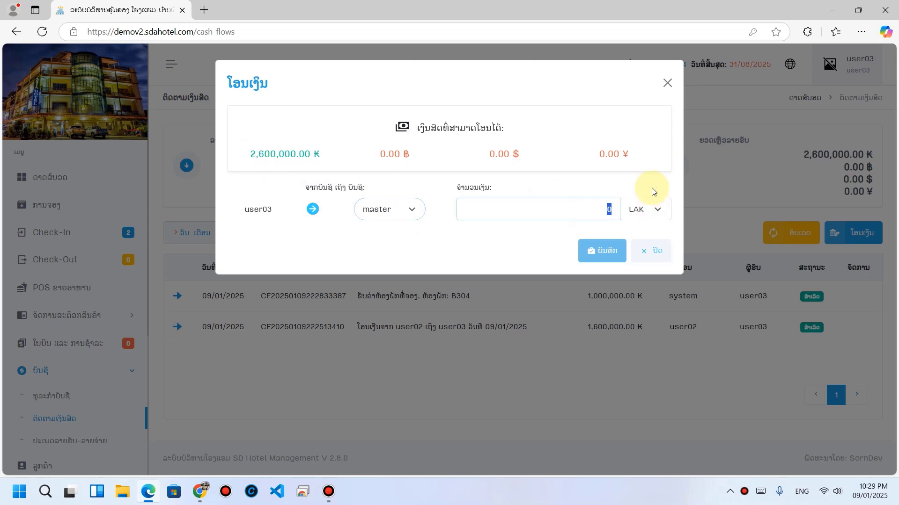
text(26,)
text(000,00)
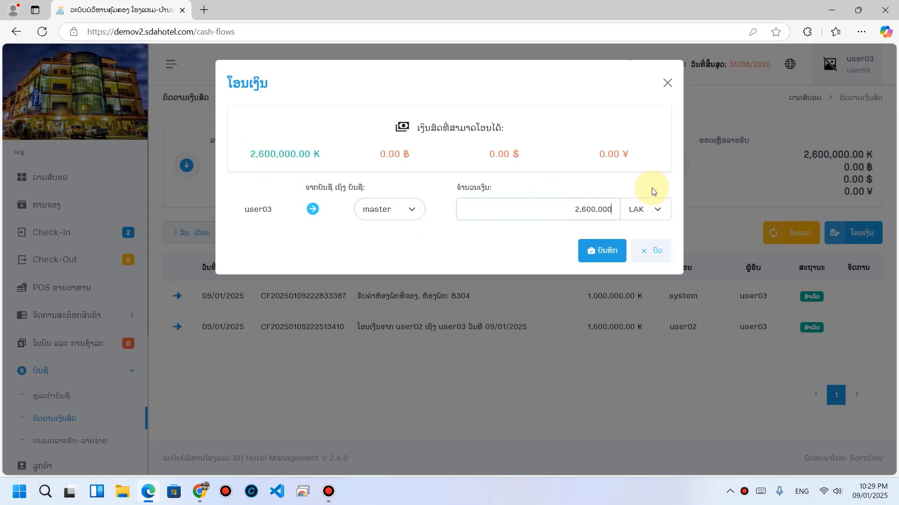
text(0)
key(BackSpace)
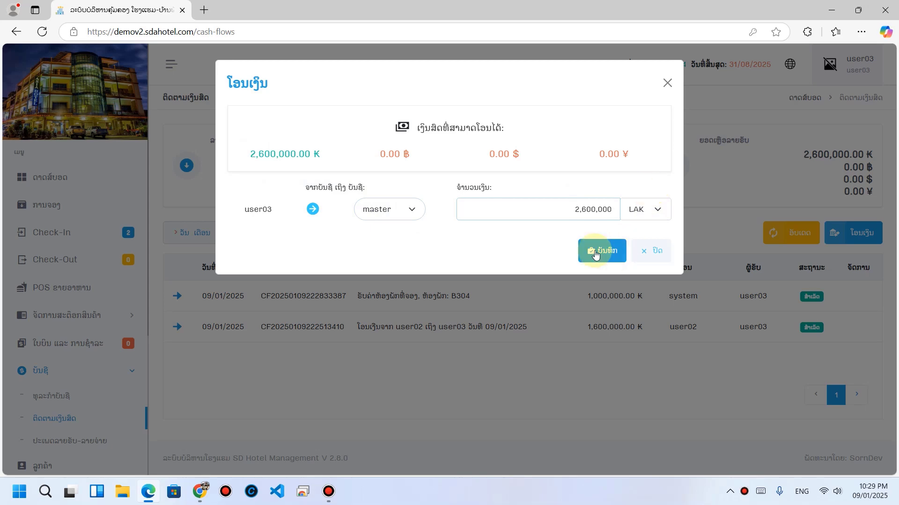
click(591, 248)
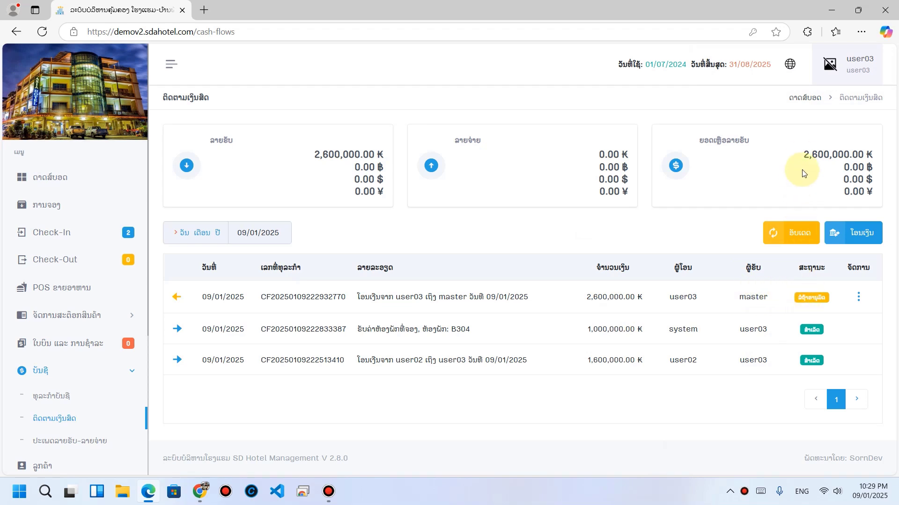
click(199, 492)
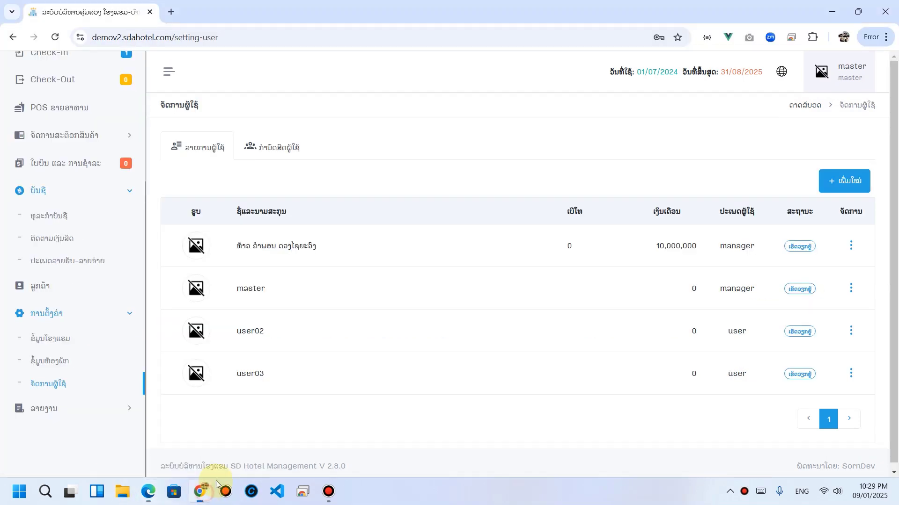
Step: As master, approve the pending 2,600,000 K transfer on the cash-flow page
click(60, 240)
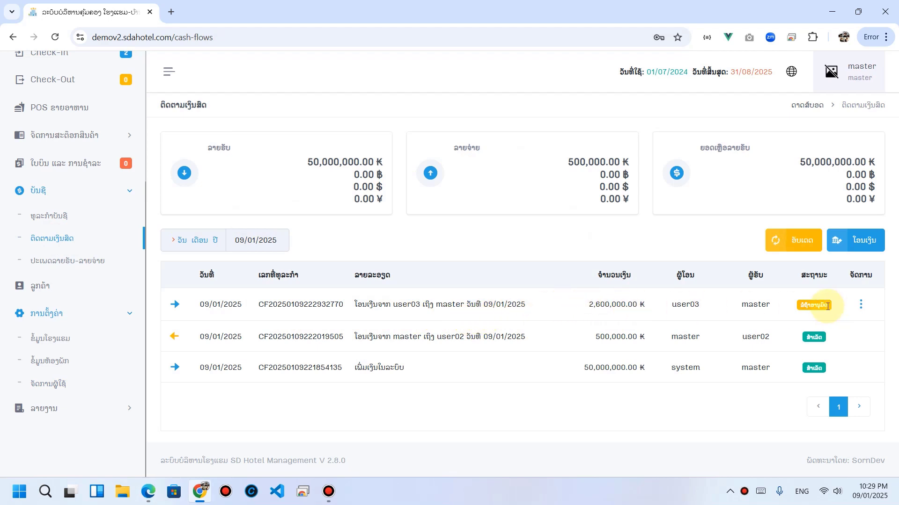
click(860, 305)
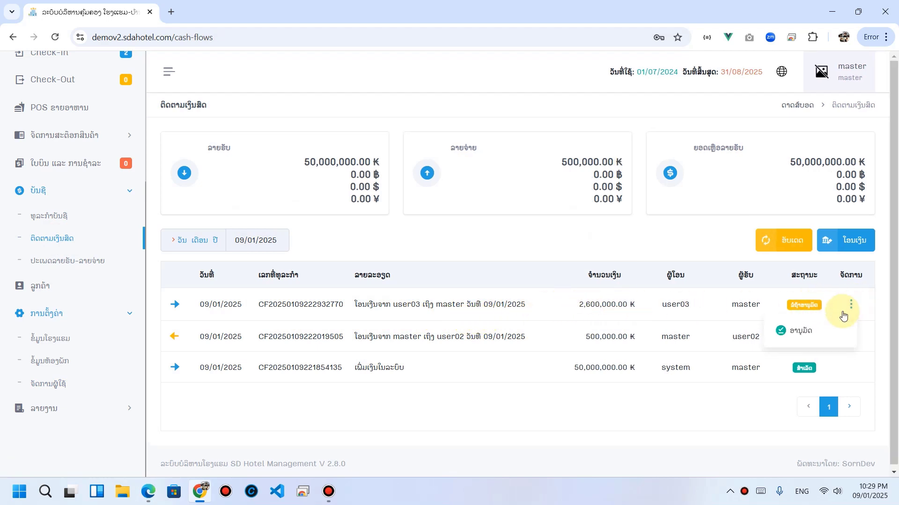
click(816, 330)
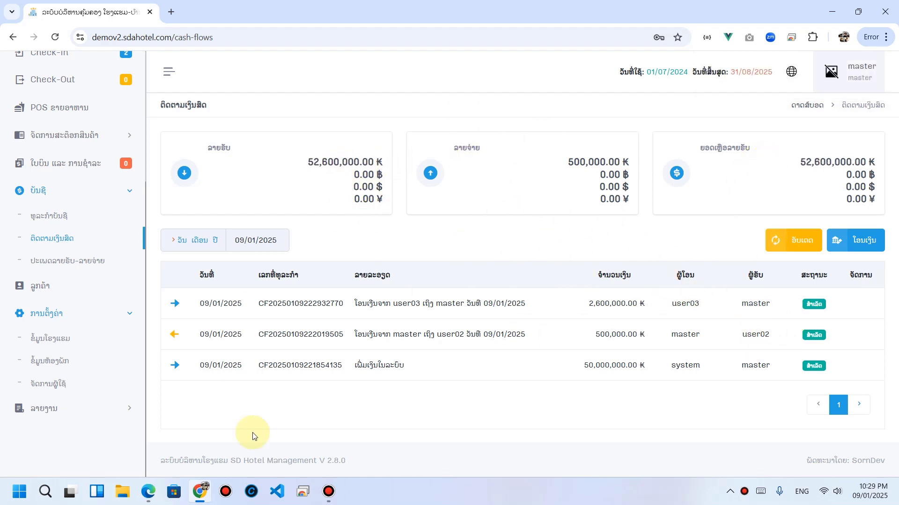
Step: Verify user03's balance is 0.00 and master's balance is 52,600,000 K
click(157, 494)
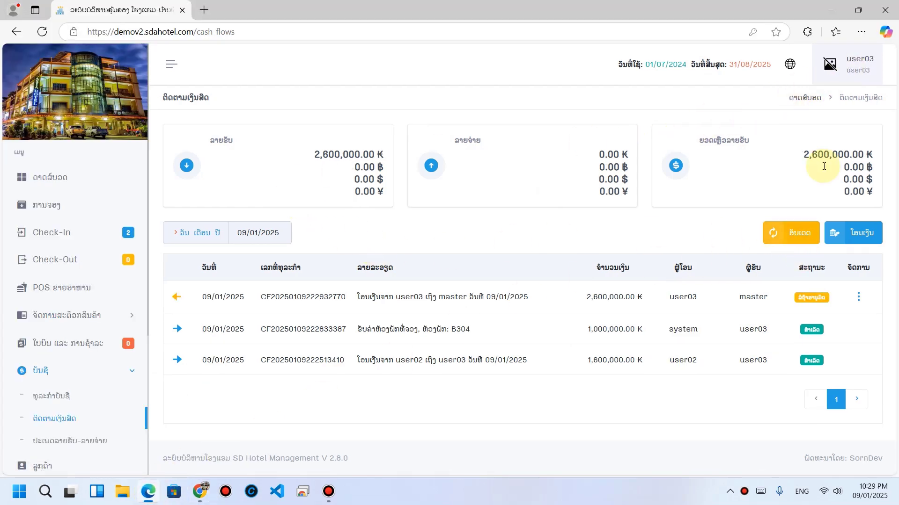
click(788, 237)
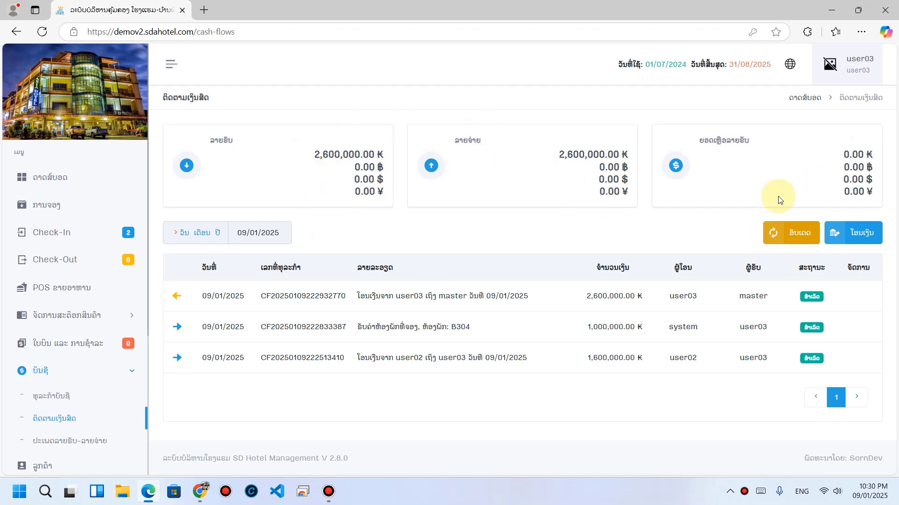
scroll(121, 365, down, 2)
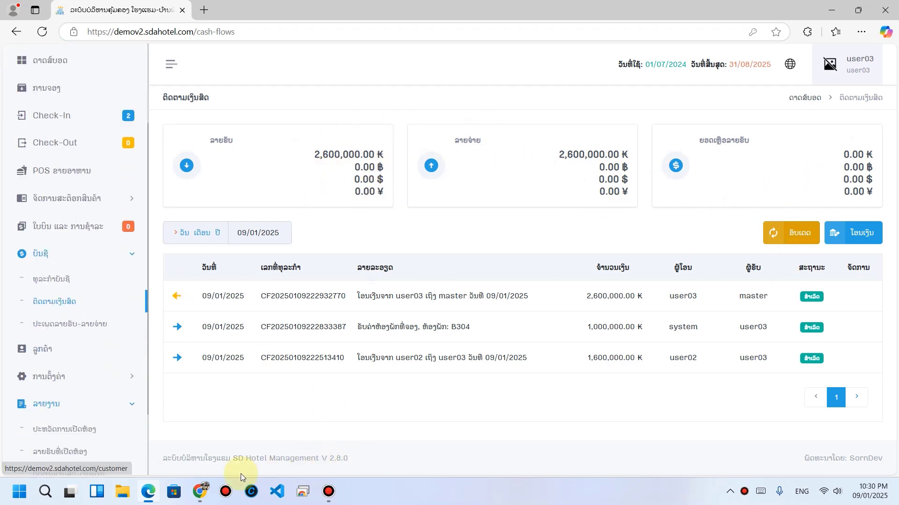
click(200, 491)
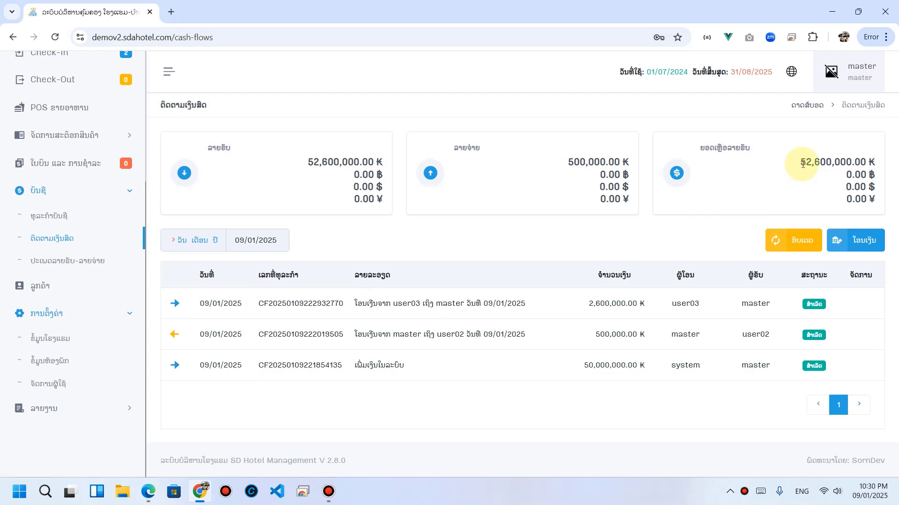
drag(800, 162, 881, 164)
click(846, 189)
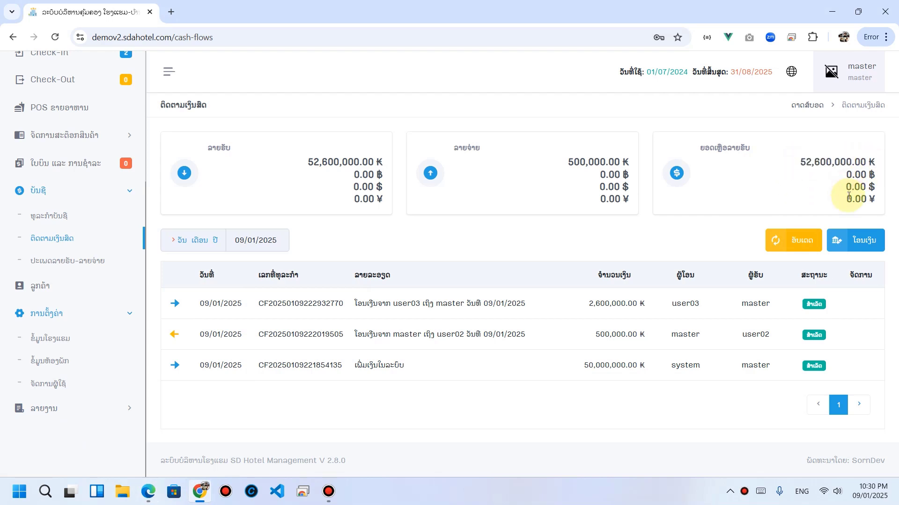